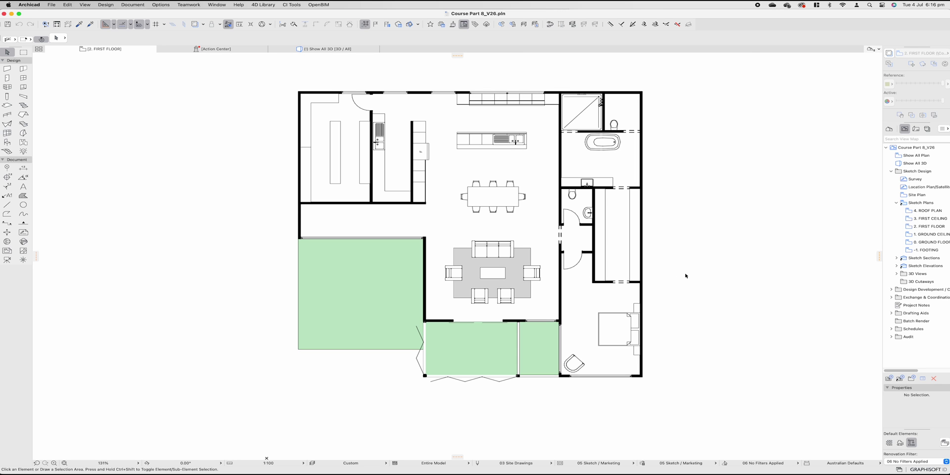
View the roofless house in the Show All 3D view and return to the first floor plan
{"action": "left_click", "coordinate": [324, 48]}
{"action": "middle_click_drag", "start_coordinate": [463, 269], "coordinate": [440, 273], "text": "shift"}
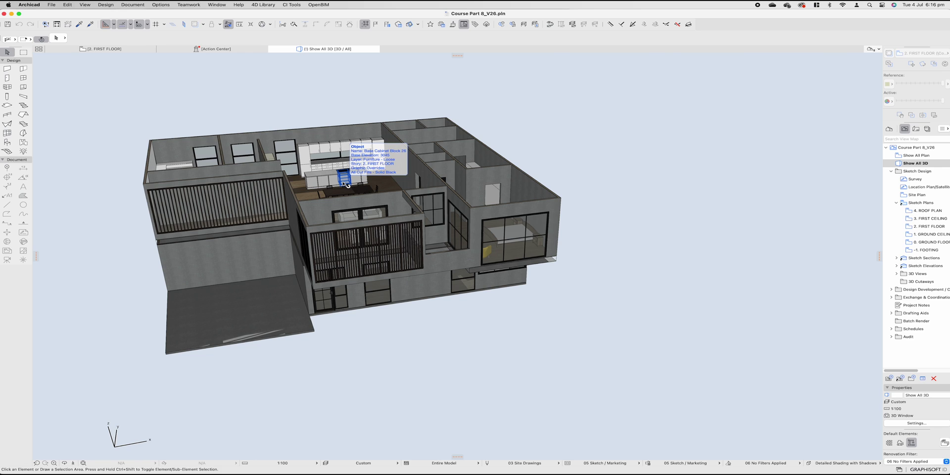
{"action": "left_click", "coordinate": [116, 48]}
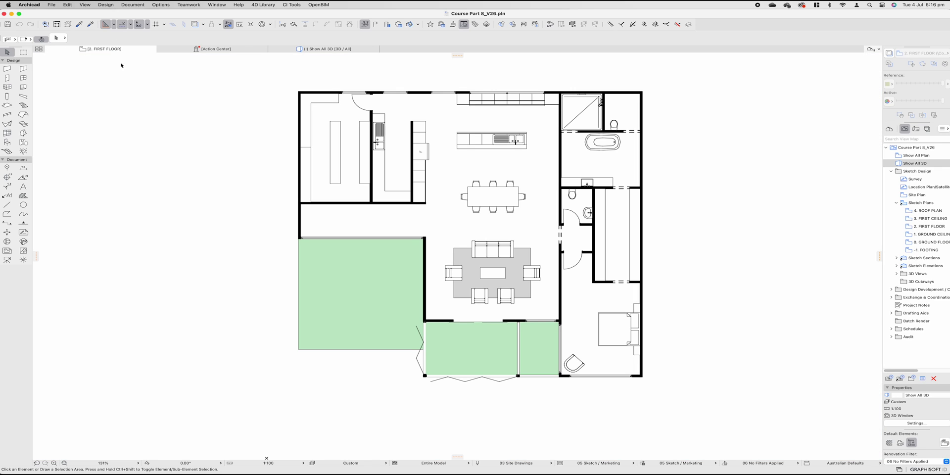
Draw a multi-plane roof whose pivot polygon follows the outer wall corners of the first floor's L-shaped outline
{"action": "left_click", "coordinate": [23, 114]}
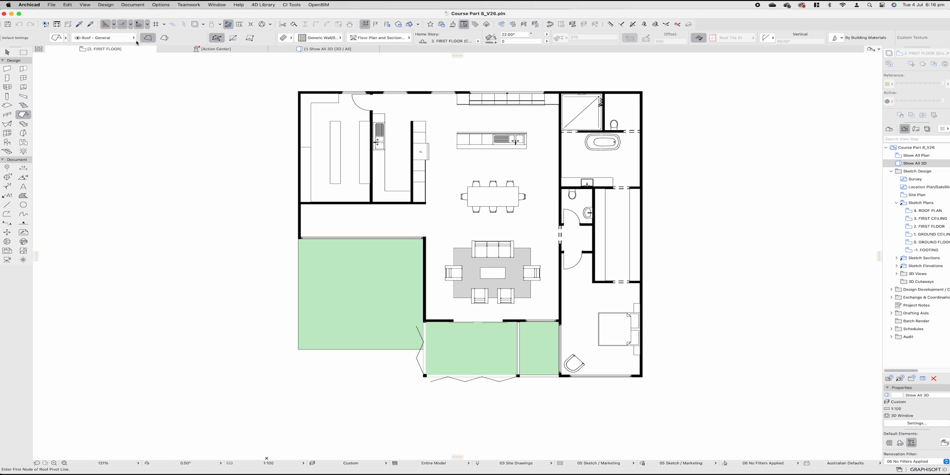
{"action": "left_click", "coordinate": [165, 38]}
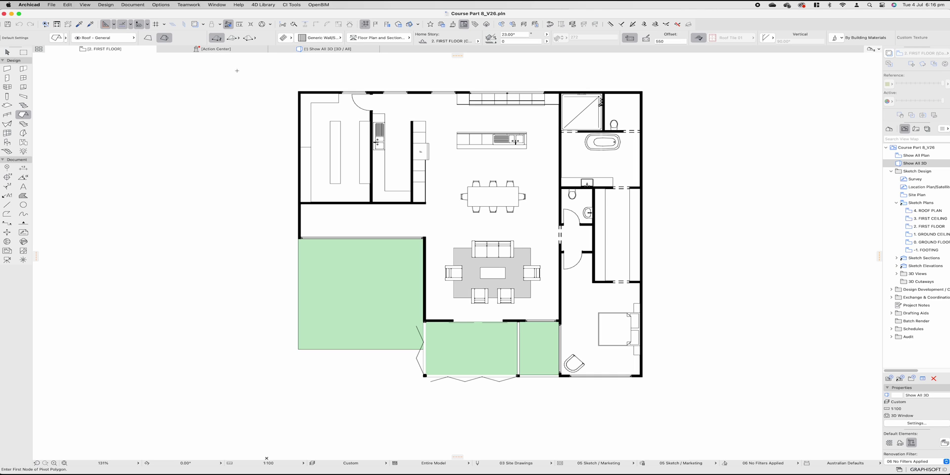
{"action": "left_click", "coordinate": [299, 91]}
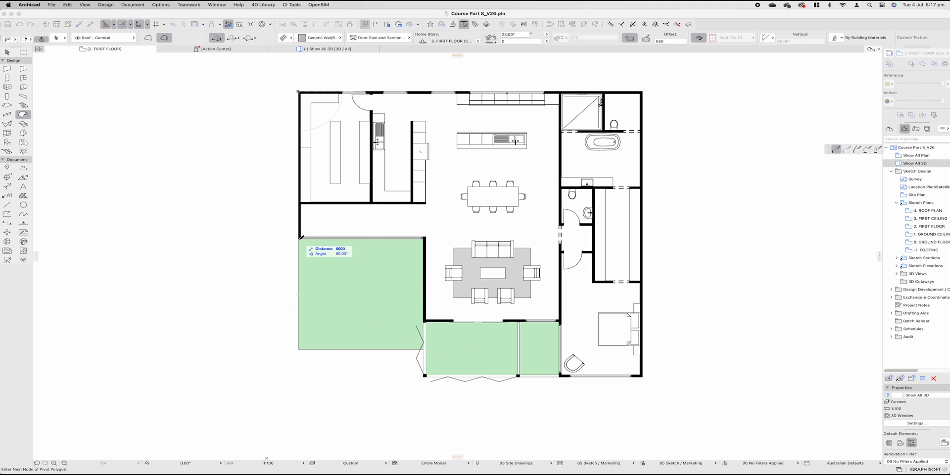
{"action": "left_click", "coordinate": [299, 237]}
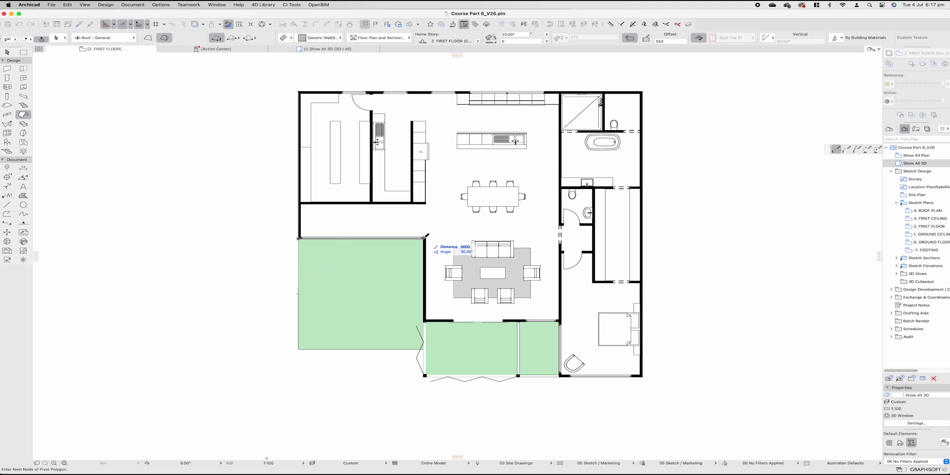
{"action": "left_click", "coordinate": [425, 237]}
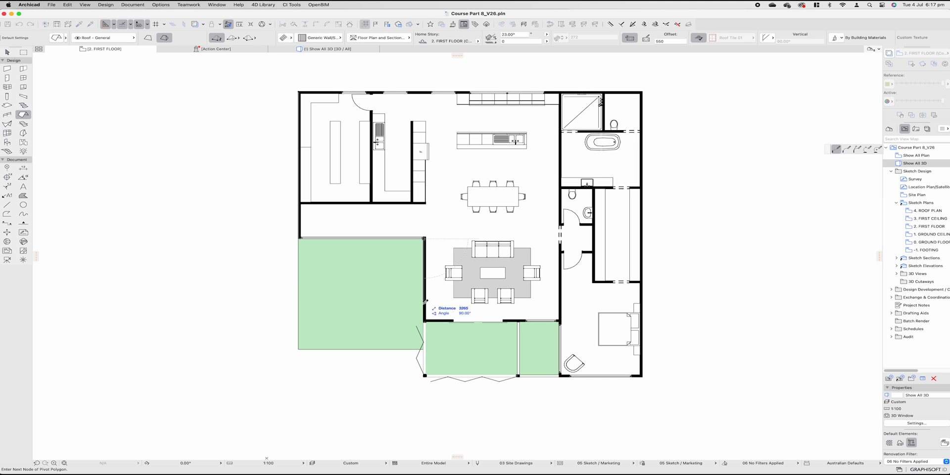
{"action": "left_click", "coordinate": [424, 376]}
{"action": "left_click", "coordinate": [642, 375]}
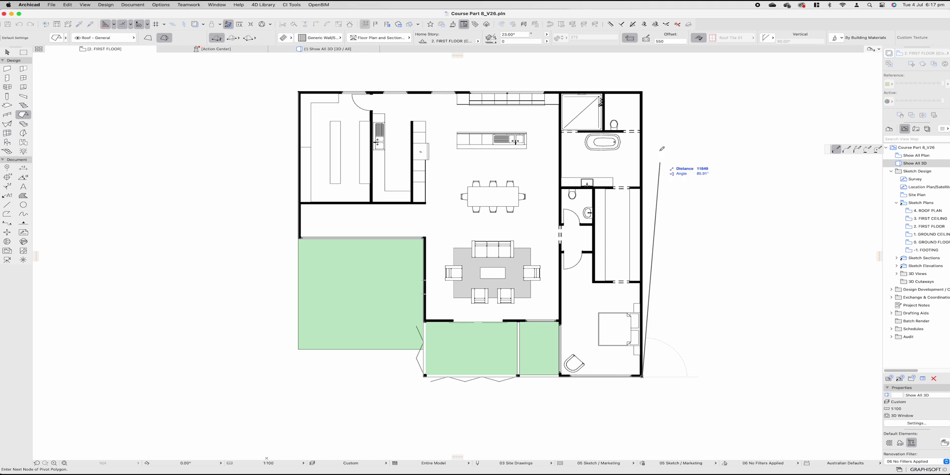
{"action": "left_click", "coordinate": [643, 92]}
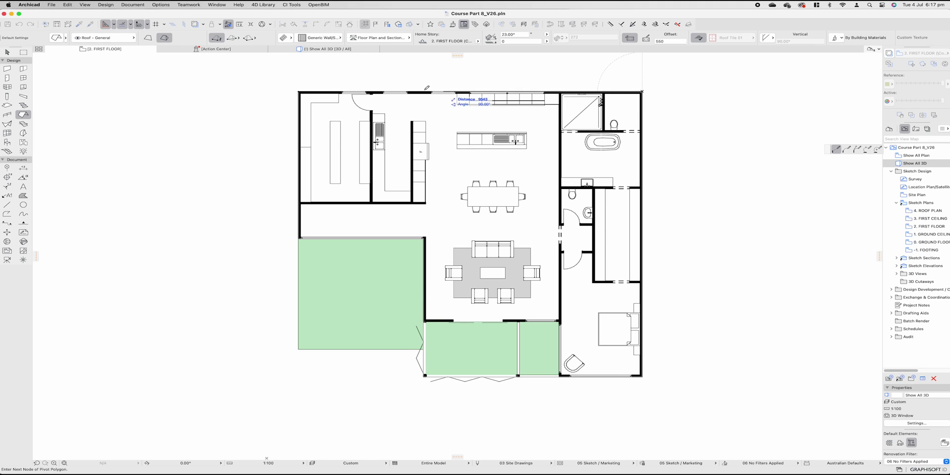
{"action": "left_click", "coordinate": [300, 92]}
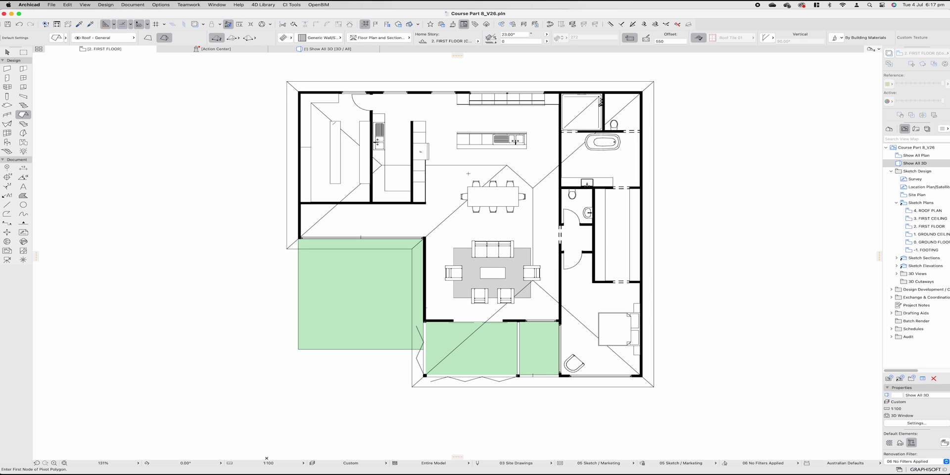
{"action": "key", "text": "Escape"}
Change the display order of the new roof on the first floor plan
{"action": "left_click", "coordinate": [494, 166]}
{"action": "right_click", "coordinate": [494, 164]}
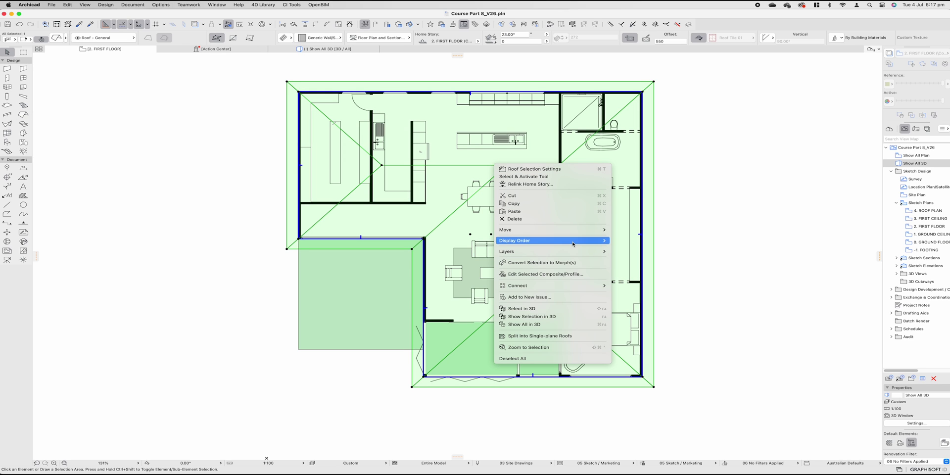
{"action": "mouse_move", "coordinate": [574, 242]}
{"action": "left_click", "coordinate": [621, 239]}
{"action": "key", "text": "Escape"}
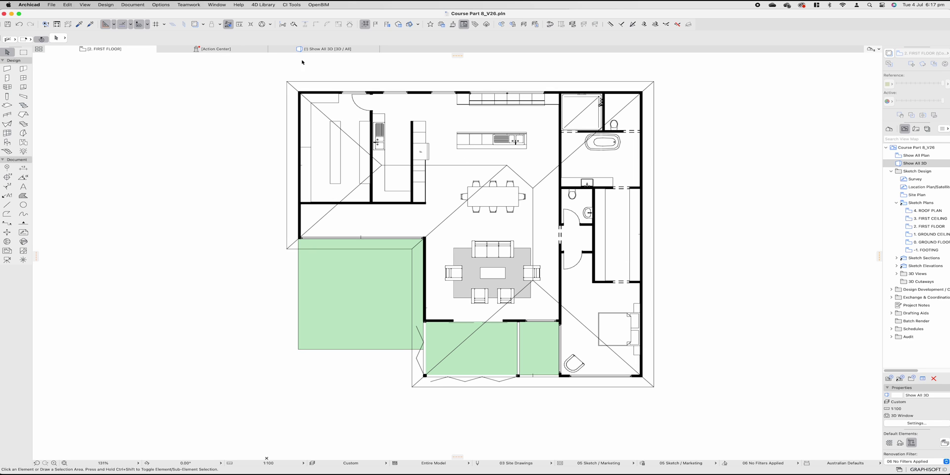
Set the roof's home story to 4. ROOF PLAN and check the first ceiling plan before returning to the first floor
{"action": "left_click", "coordinate": [287, 85]}
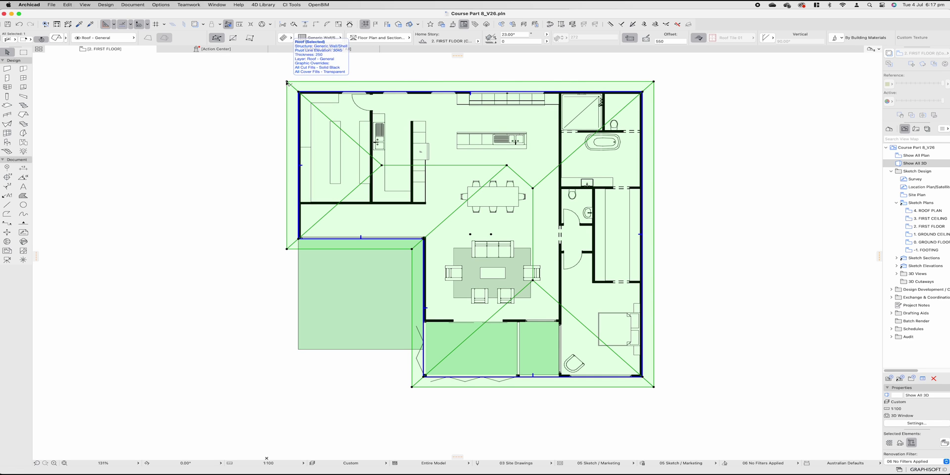
{"action": "key", "text": "super+t"}
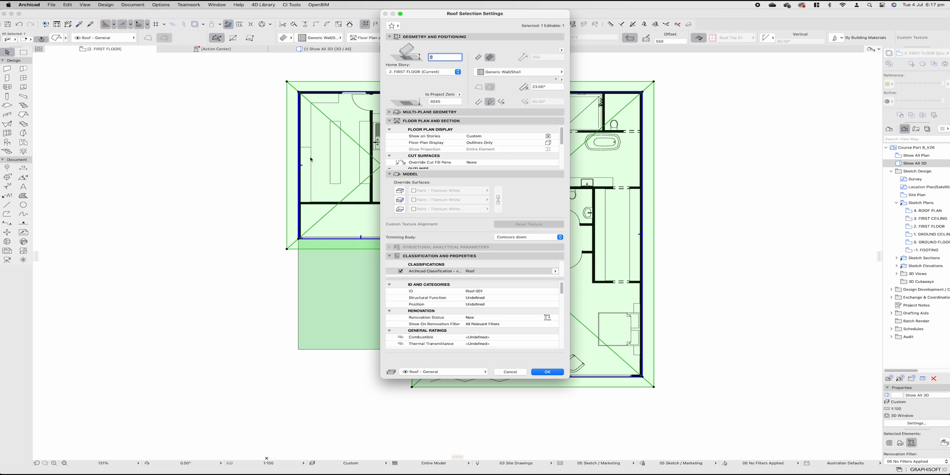
{"action": "left_click", "coordinate": [429, 72]}
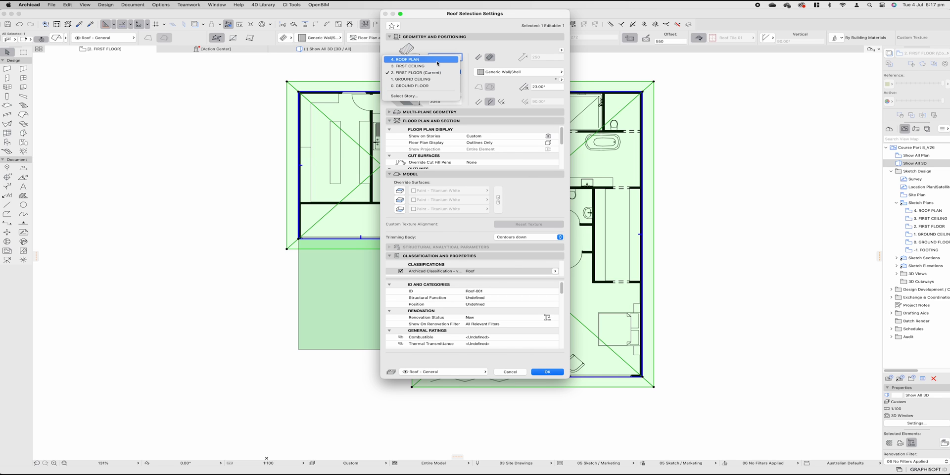
{"action": "left_click", "coordinate": [437, 60]}
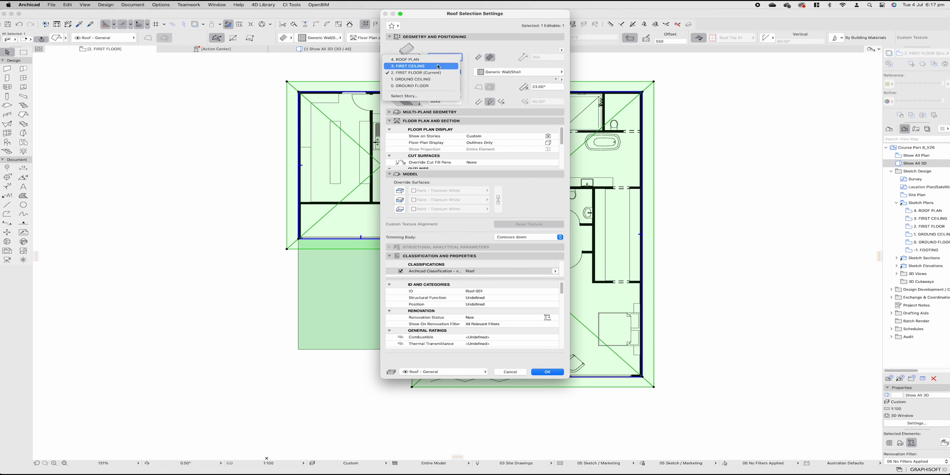
{"action": "left_click", "coordinate": [547, 372]}
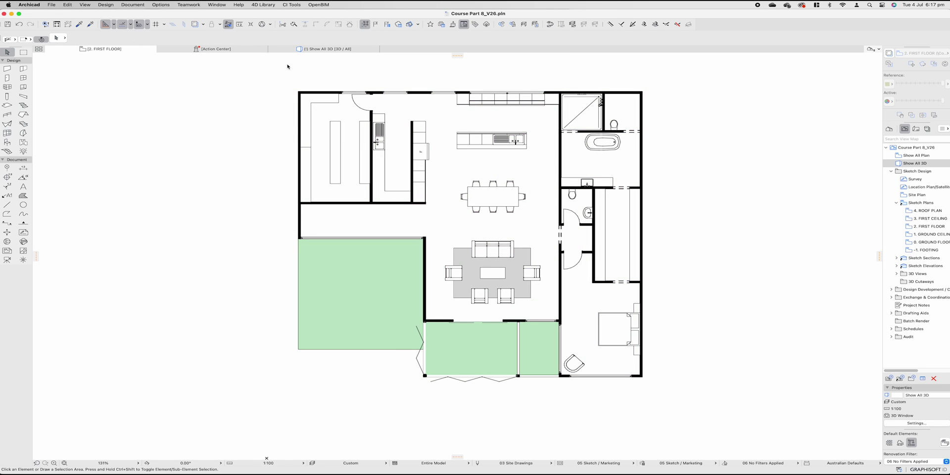
{"action": "key", "text": "super+Up"}
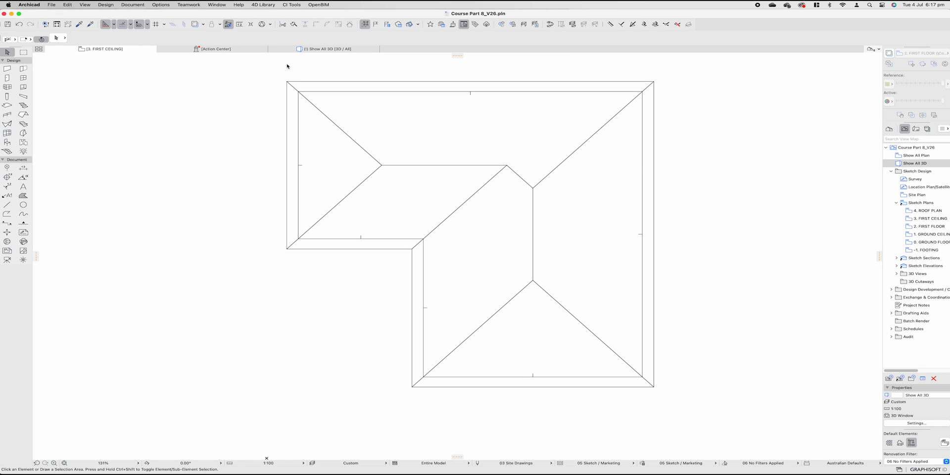
{"action": "key", "text": "super+Down"}
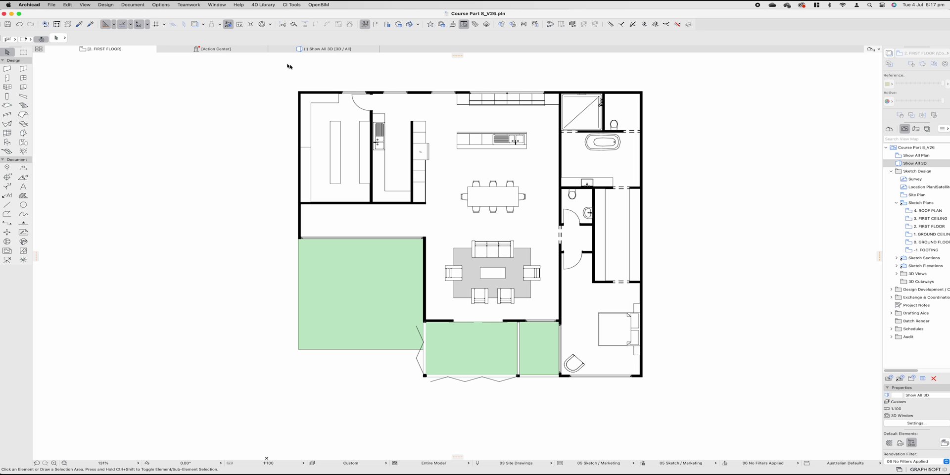
Examine the finished roof in 3D from several angles and consult the "Parts of a Roof" diagram in Safari
{"action": "left_click", "coordinate": [311, 49]}
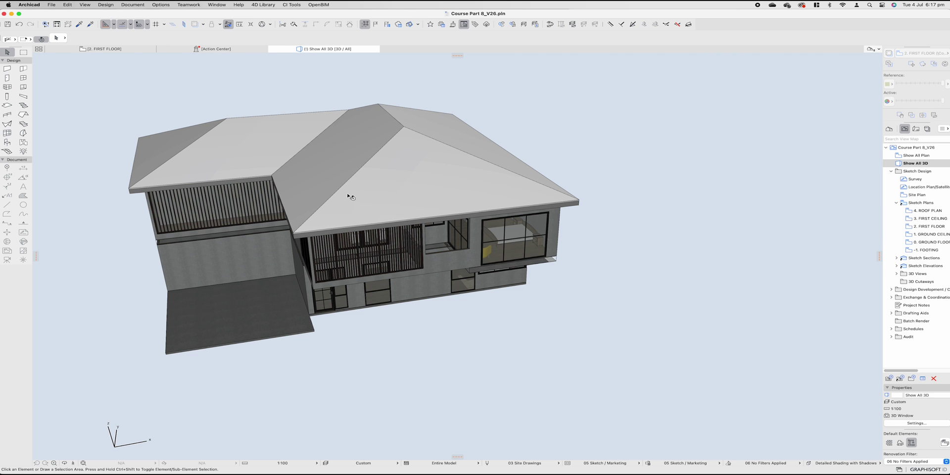
{"action": "middle_click_drag", "start_coordinate": [351, 202], "coordinate": [552, 139], "text": "shift"}
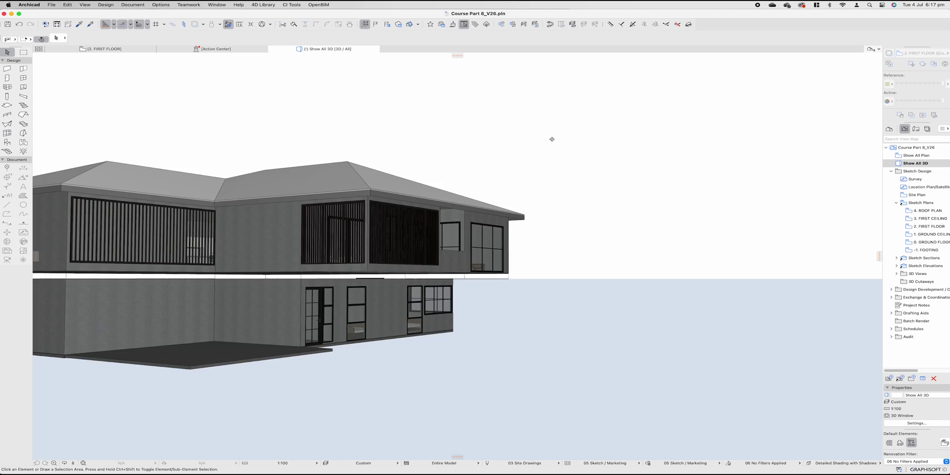
{"action": "left_click_drag", "start_coordinate": [552, 139], "coordinate": [365, 172]}
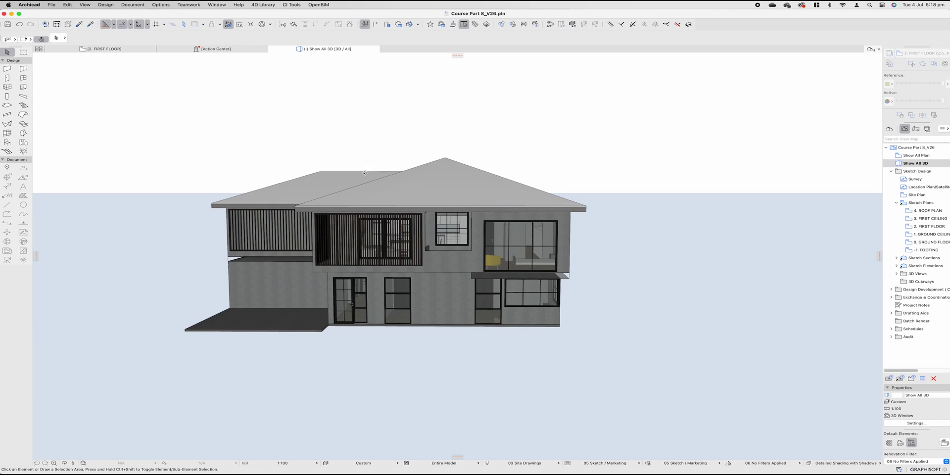
{"action": "scroll", "coordinate": [420, 249], "scroll_direction": "down", "scroll_amount": 3}
{"action": "middle_click_drag", "start_coordinate": [421, 253], "coordinate": [470, 229], "text": "shift"}
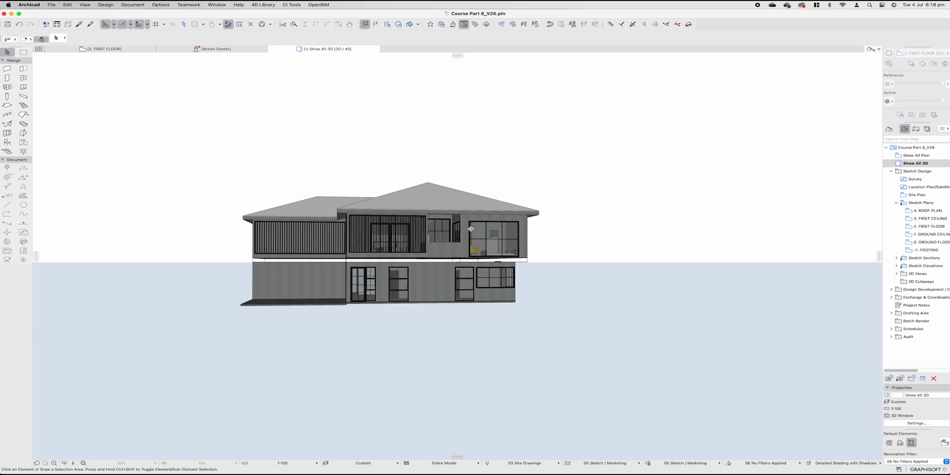
{"action": "scroll", "coordinate": [402, 213], "scroll_direction": "up", "scroll_amount": 2}
{"action": "middle_click_drag", "start_coordinate": [402, 213], "coordinate": [351, 220], "text": "shift"}
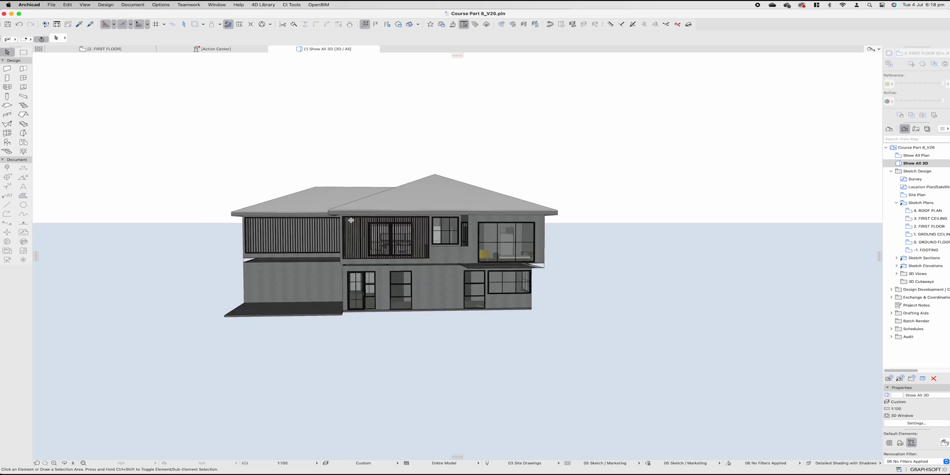
{"action": "left_click_drag", "start_coordinate": [351, 220], "coordinate": [406, 359]}
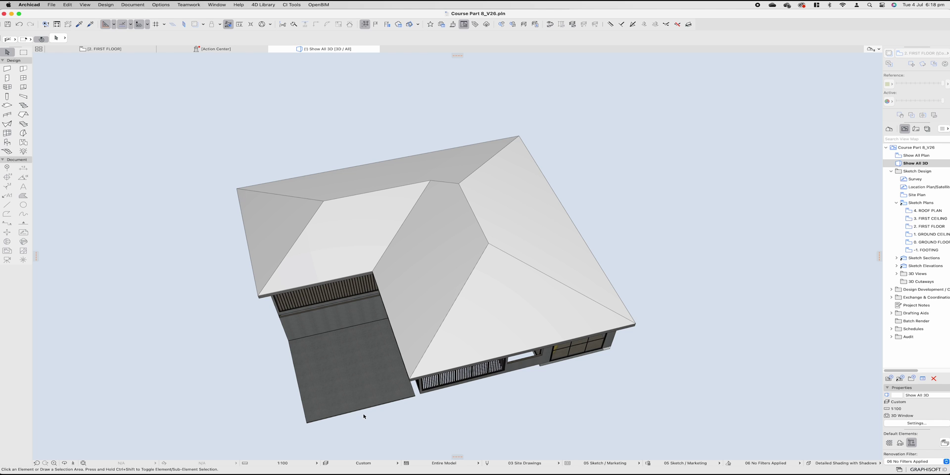
{"action": "left_click", "coordinate": [361, 454]}
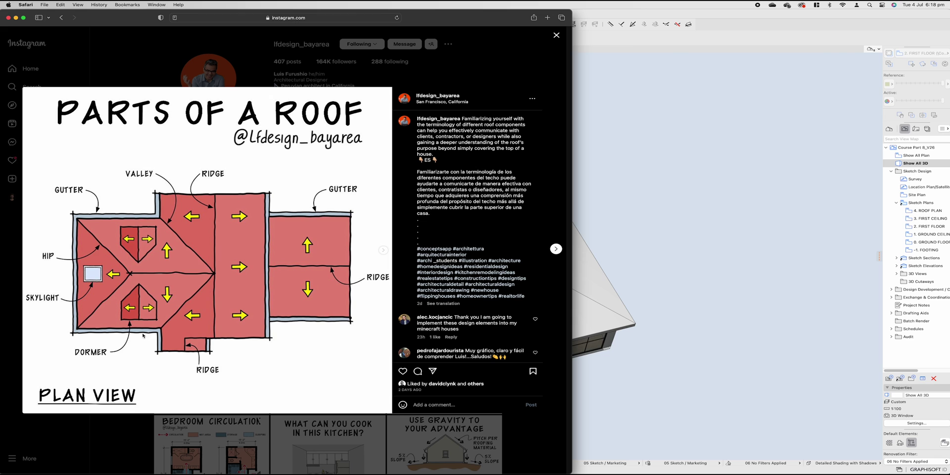
{"action": "key", "text": "super+Tab"}
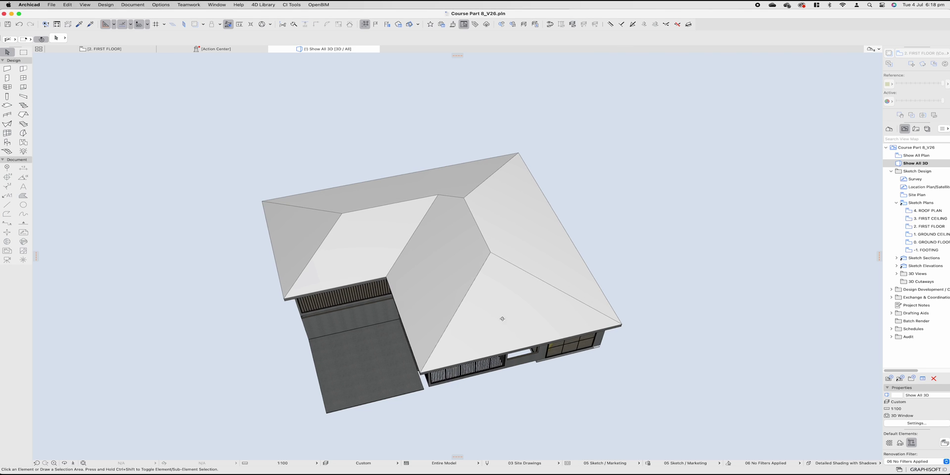
Apply a CI Tools roof covering to the roof in the 3D view with the cladding type Corrugated
{"action": "left_click_drag", "start_coordinate": [502, 319], "coordinate": [394, 339]}
{"action": "left_click", "coordinate": [394, 338]}
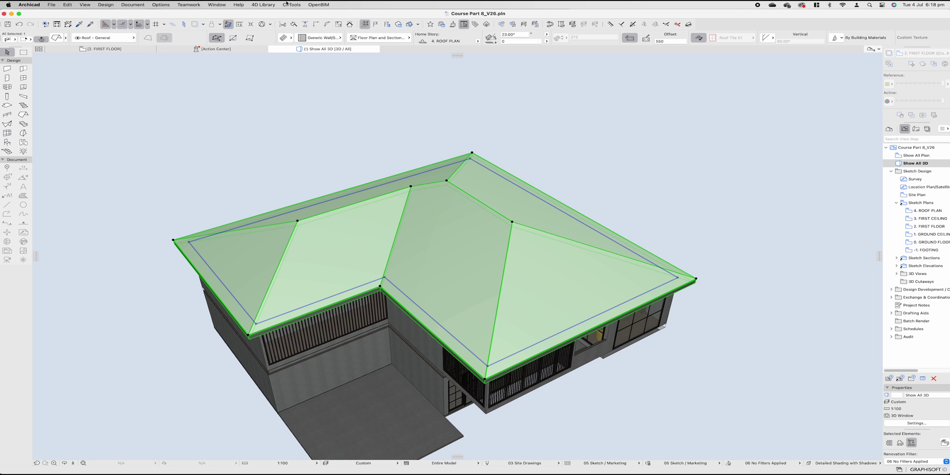
{"action": "left_click", "coordinate": [292, 5]}
{"action": "mouse_move", "coordinate": [304, 29]}
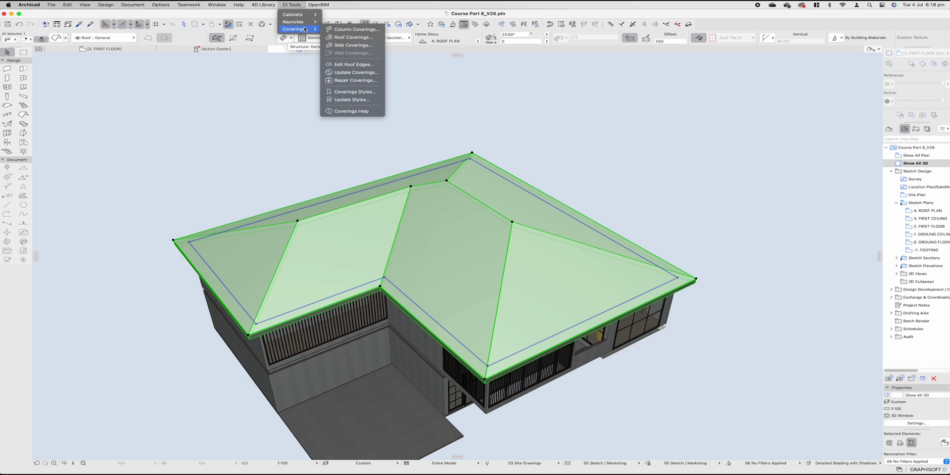
{"action": "left_click", "coordinate": [345, 37]}
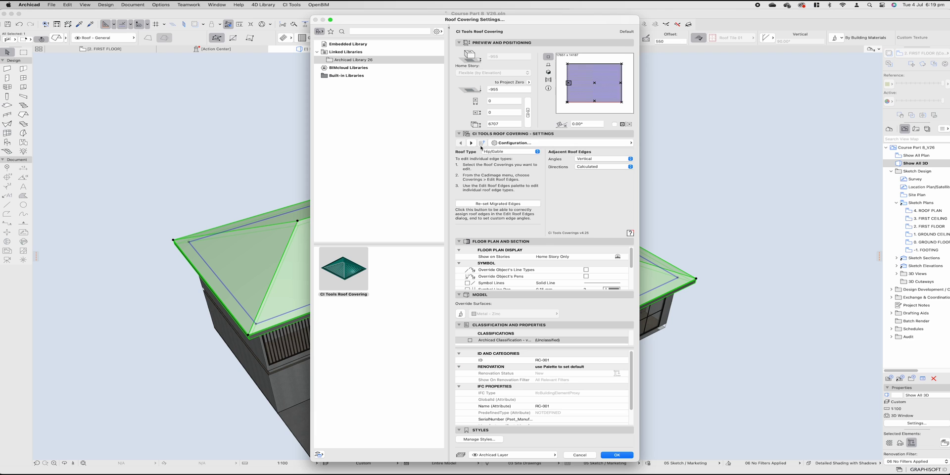
{"action": "left_click", "coordinate": [494, 159]}
{"action": "left_click", "coordinate": [494, 140]}
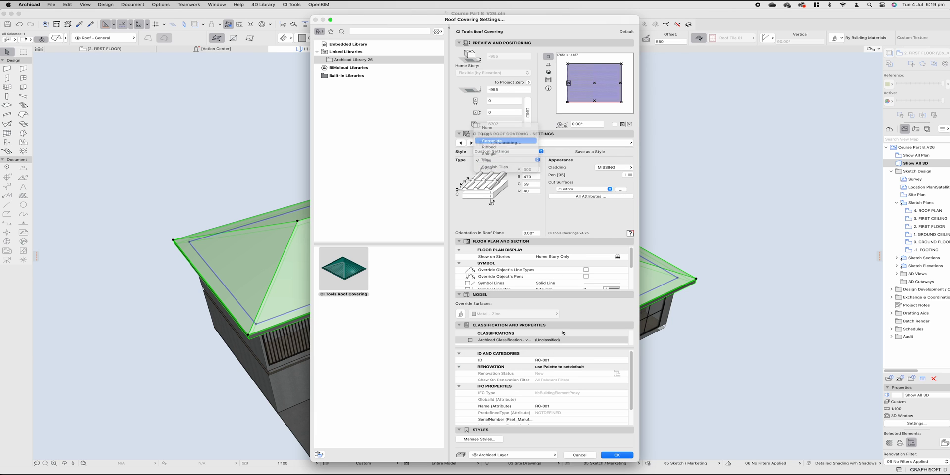
{"action": "key", "text": "Return"}
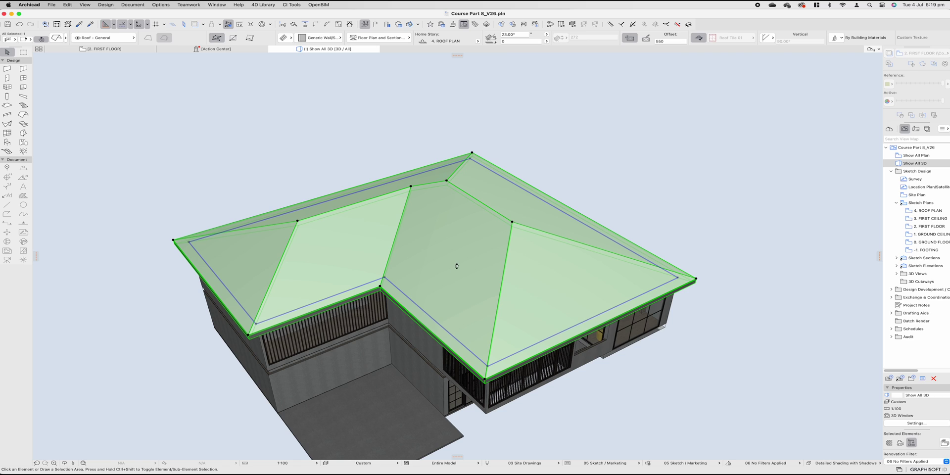
Examine the corrugated covering and its ridge, hip and edge cappings from several angles, and select covering planes on the front of the roof
{"action": "scroll", "coordinate": [494, 277], "scroll_direction": "up", "scroll_amount": 3}
{"action": "middle_click_drag", "start_coordinate": [502, 295], "coordinate": [473, 250], "text": "shift"}
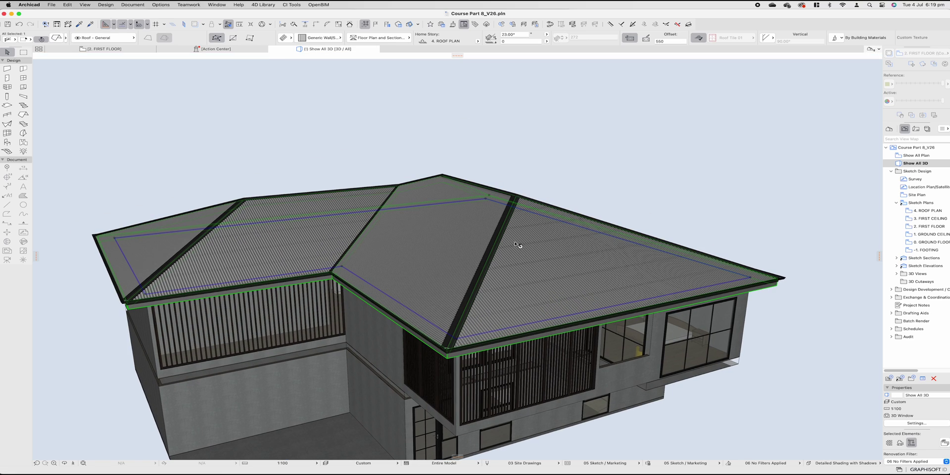
{"action": "key", "text": "Escape"}
{"action": "scroll", "coordinate": [538, 302], "scroll_direction": "up", "scroll_amount": 1}
{"action": "middle_click_drag", "start_coordinate": [542, 308], "coordinate": [396, 253], "text": "shift"}
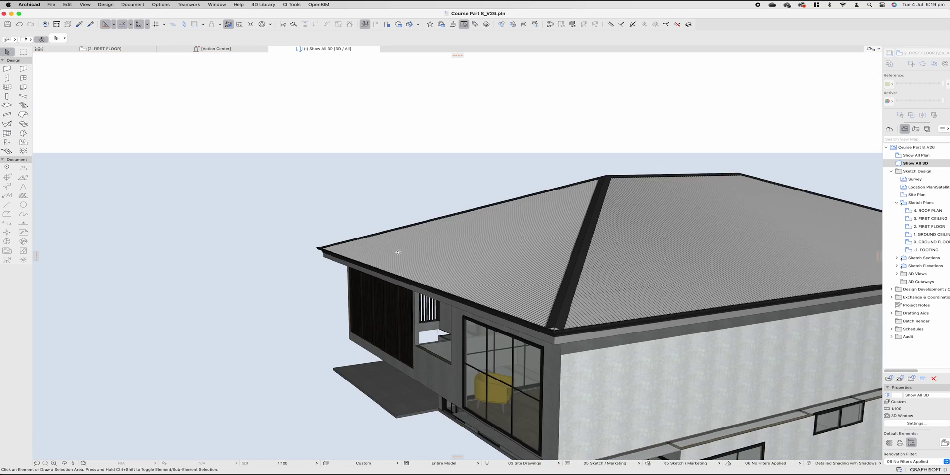
{"action": "scroll", "coordinate": [514, 270], "scroll_direction": "up", "scroll_amount": 1}
{"action": "middle_click_drag", "start_coordinate": [514, 270], "coordinate": [491, 283], "text": "shift"}
{"action": "scroll", "coordinate": [448, 257], "scroll_direction": "down", "scroll_amount": 5}
{"action": "middle_click_drag", "start_coordinate": [337, 191], "coordinate": [475, 286], "text": "shift"}
{"action": "scroll", "coordinate": [344, 211], "scroll_direction": "down", "scroll_amount": 2}
{"action": "left_click", "coordinate": [475, 286]}
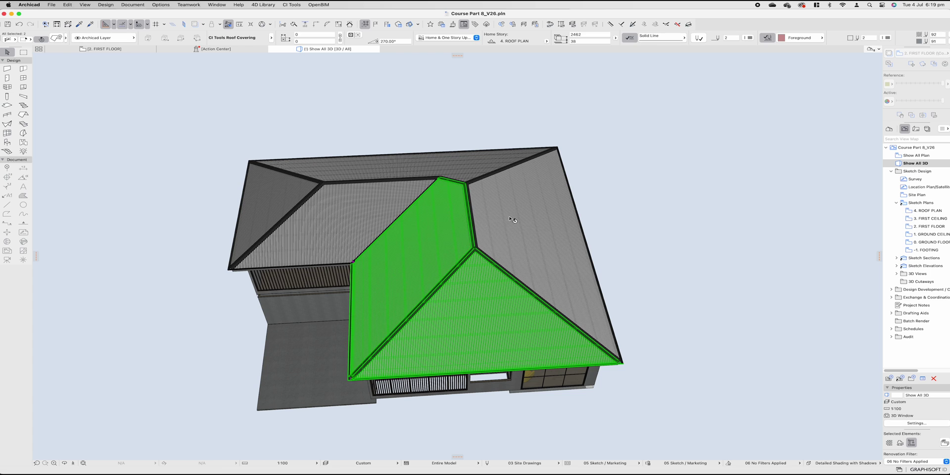
Undo the CI Tools corrugated roof covering, consult the "Parts of a Roof" diagram in Safari and select the bare roof in Archicad
{"action": "key", "text": "super+z"}
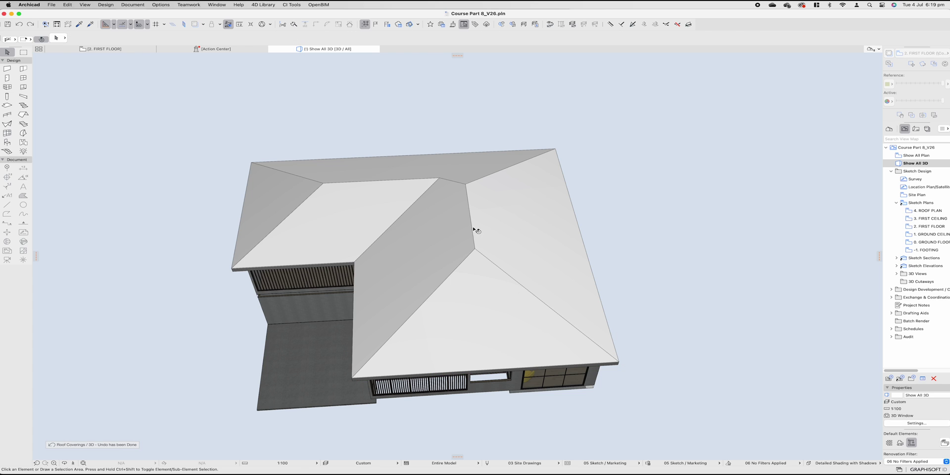
{"action": "left_click", "coordinate": [362, 454]}
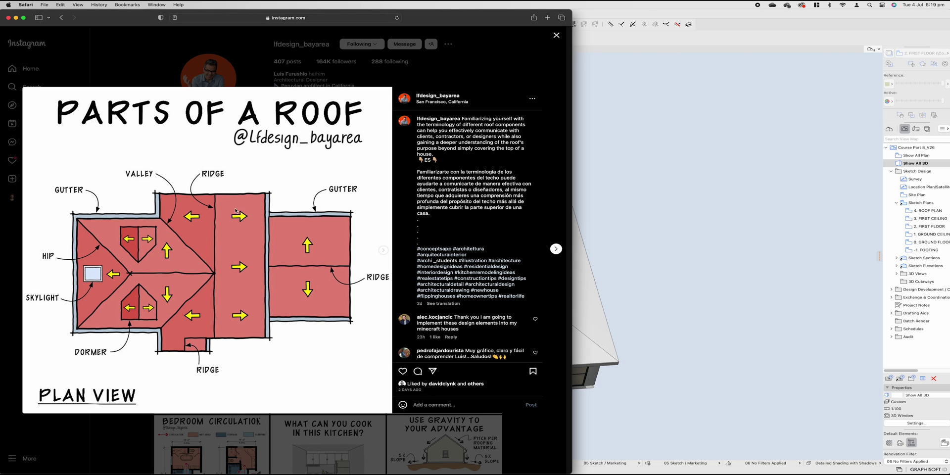
{"action": "key", "text": "super+Tab"}
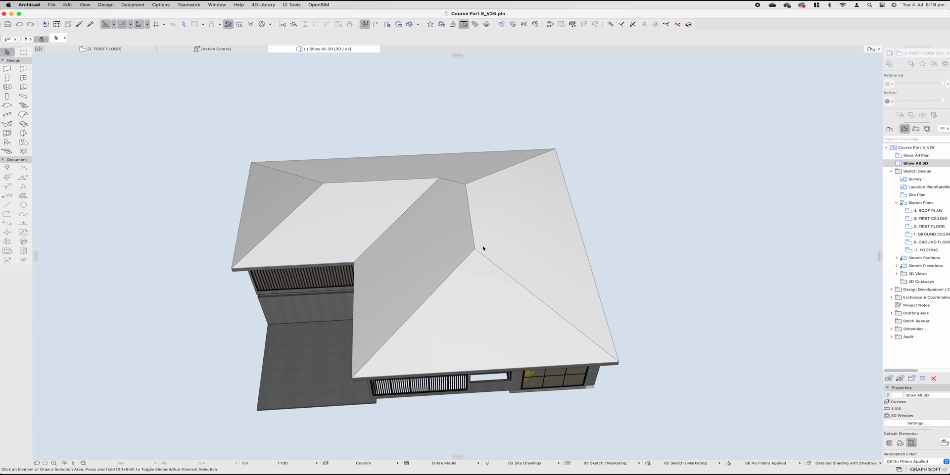
{"action": "left_click", "coordinate": [471, 208]}
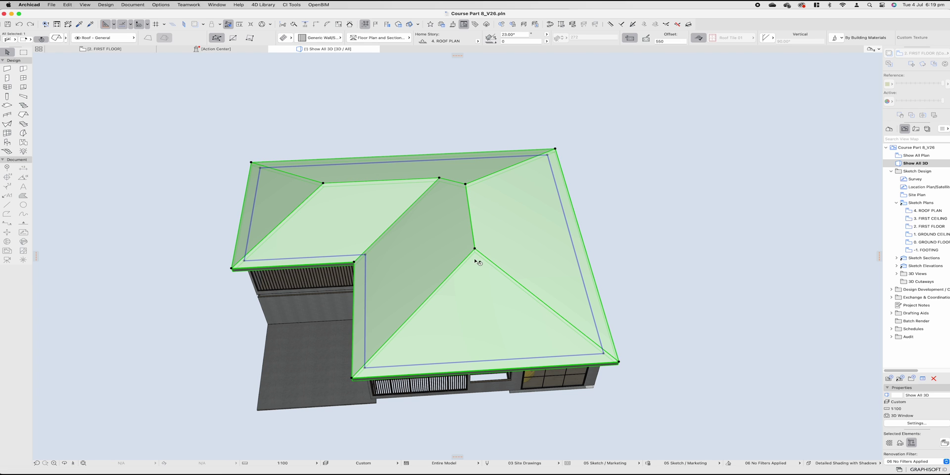
Examine the bare roof's ridges, hips and valley from several angles and compare them with the "Parts of a Roof" diagram in Safari
{"action": "middle_click_drag", "start_coordinate": [475, 261], "coordinate": [389, 209], "text": "shift"}
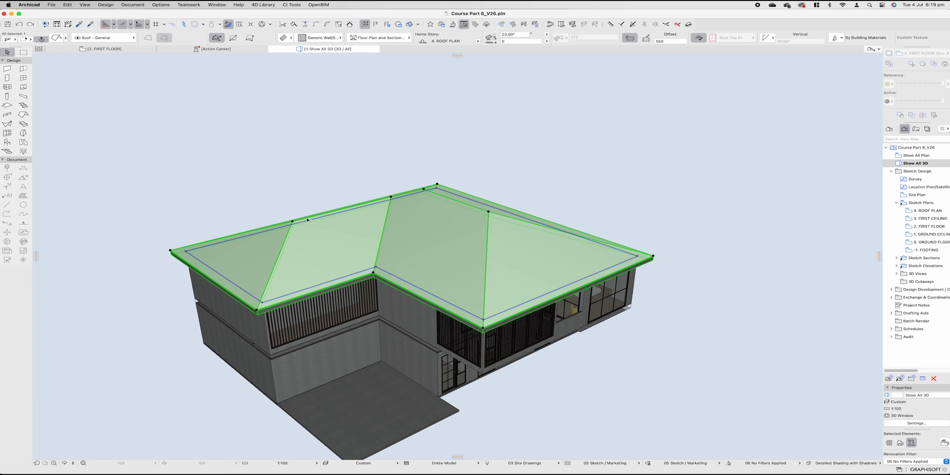
{"action": "middle_click_drag", "start_coordinate": [308, 219], "coordinate": [404, 242], "text": "shift"}
{"action": "mouse_move", "coordinate": [398, 469]}
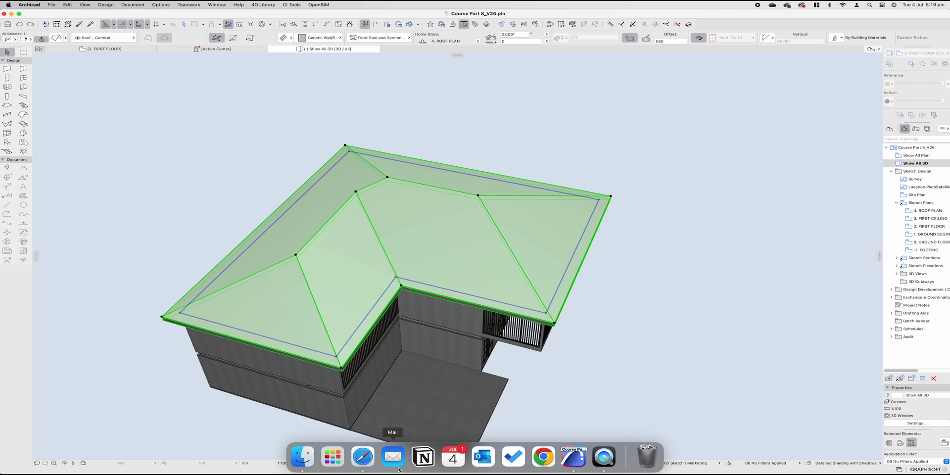
{"action": "left_click", "coordinate": [369, 463]}
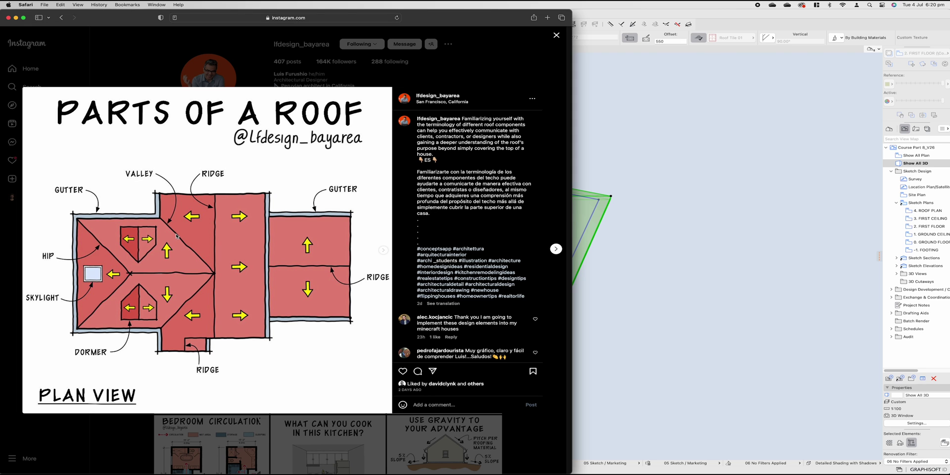
{"action": "left_click", "coordinate": [627, 259]}
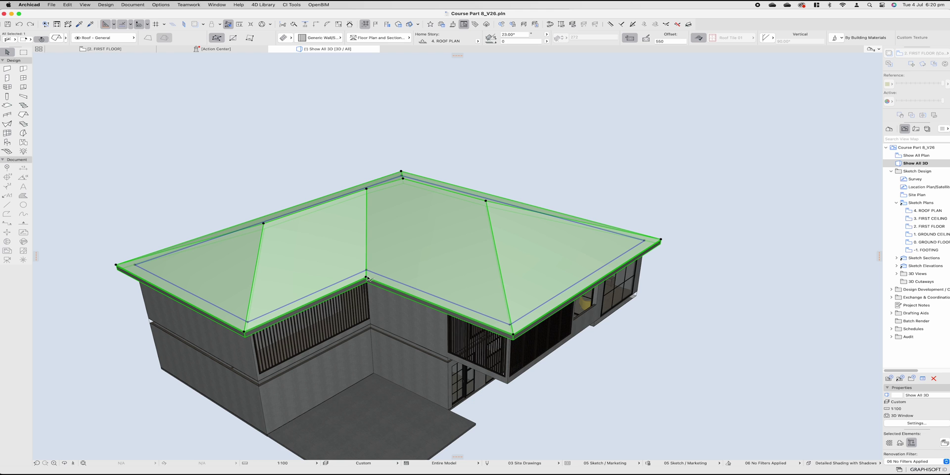
{"action": "scroll", "coordinate": [368, 277], "scroll_direction": "up", "scroll_amount": 2}
{"action": "middle_click_drag", "start_coordinate": [367, 278], "coordinate": [388, 198], "text": "shift"}
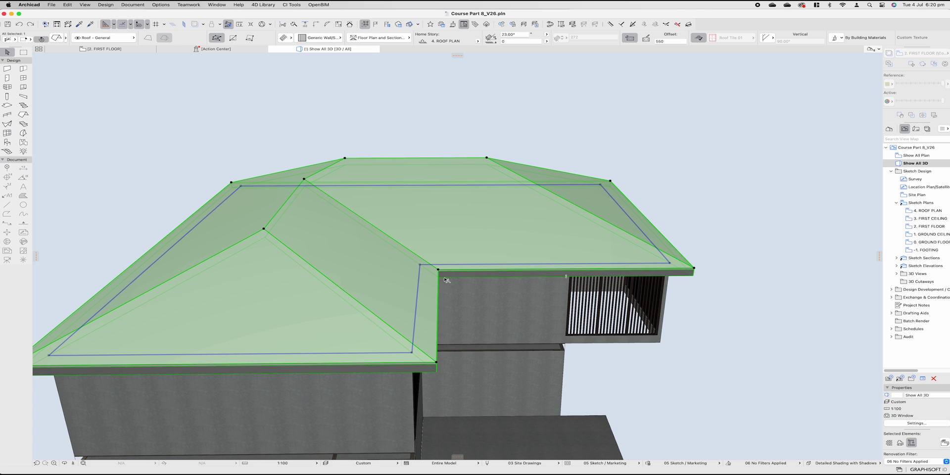
{"action": "mouse_move", "coordinate": [453, 470]}
{"action": "left_click", "coordinate": [483, 458]}
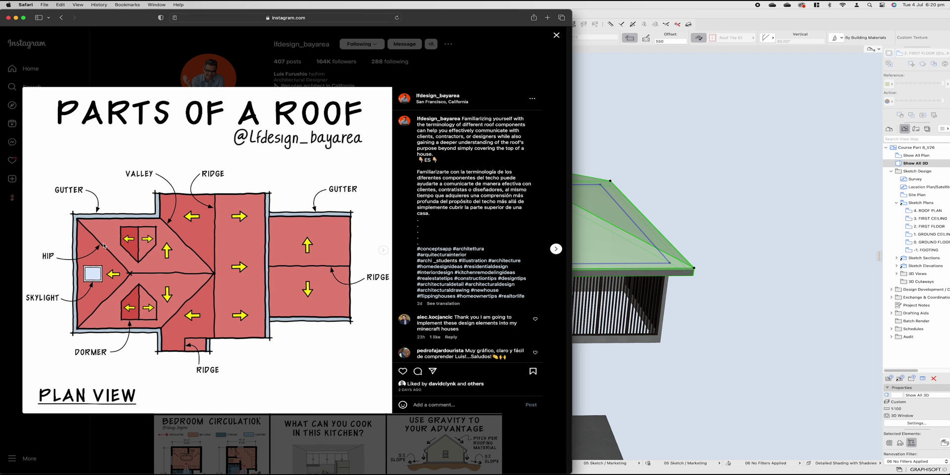
{"action": "left_click", "coordinate": [577, 210]}
{"action": "scroll", "coordinate": [295, 250], "scroll_direction": "up", "scroll_amount": 5}
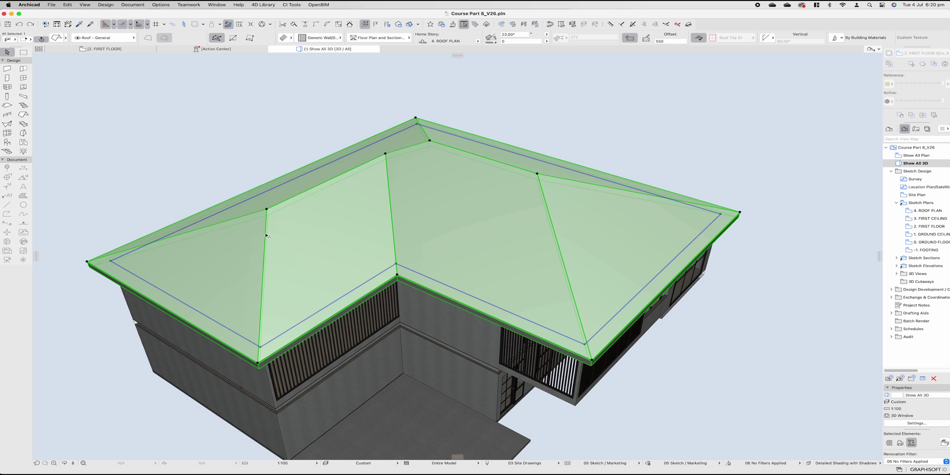
Reselect the bare roof, view it from above and capture a screenshot of the part around the valley and front hip end
{"action": "key", "text": "Escape"}
{"action": "scroll", "coordinate": [270, 254], "scroll_direction": "up", "scroll_amount": 5}
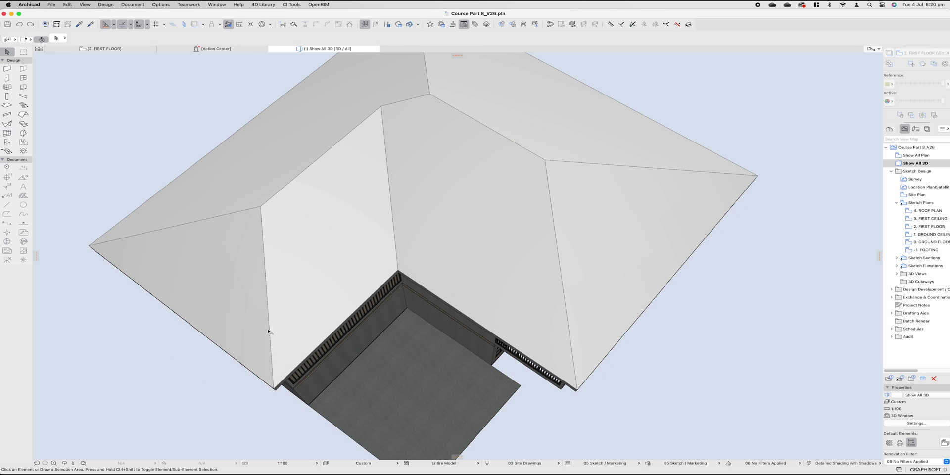
{"action": "left_click", "coordinate": [266, 312]}
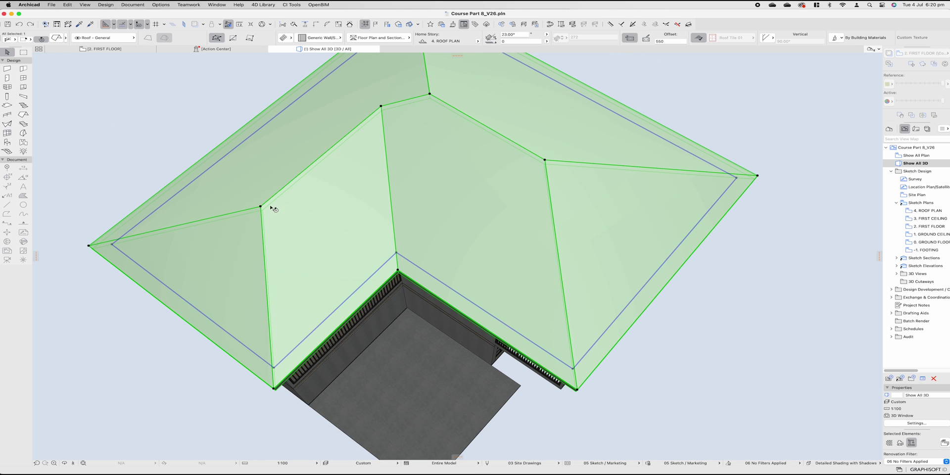
{"action": "middle_click_drag", "start_coordinate": [361, 132], "coordinate": [321, 358], "text": "shift"}
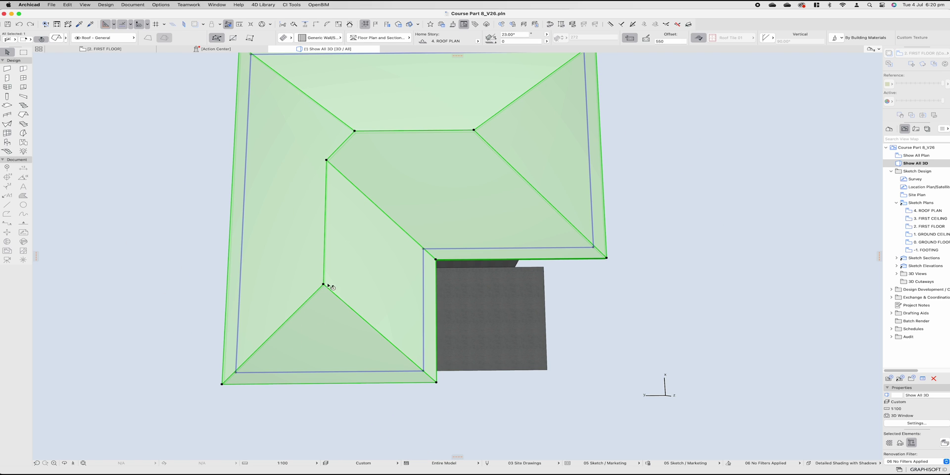
{"action": "scroll", "coordinate": [350, 278], "scroll_direction": "down", "scroll_amount": 5}
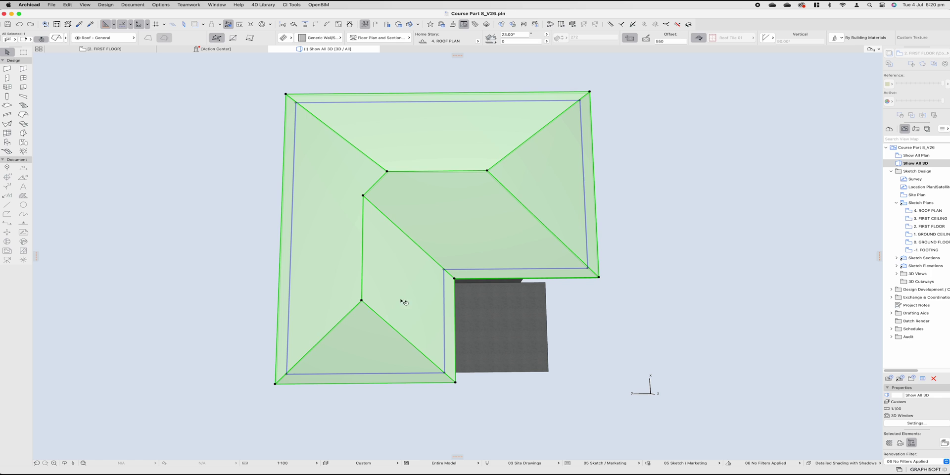
{"action": "key", "text": "super+shift+4"}
{"action": "left_click_drag", "start_coordinate": [222, 127], "coordinate": [532, 427]}
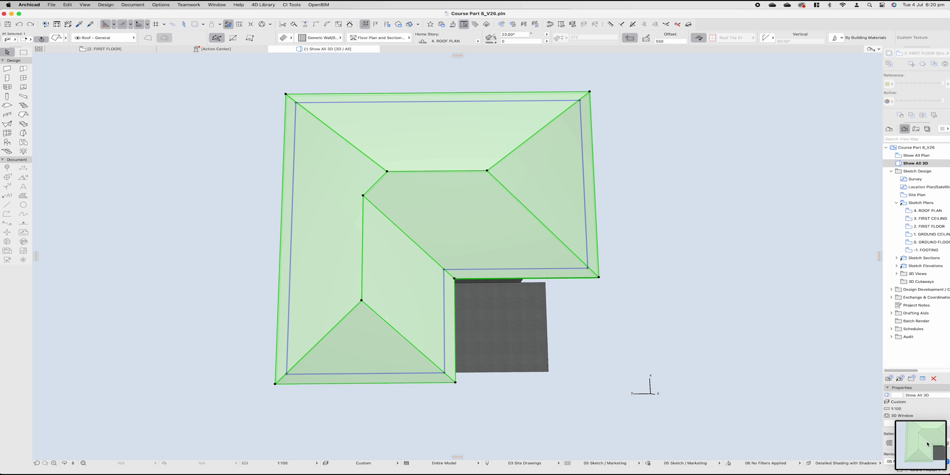
{"action": "left_click", "coordinate": [920, 445]}
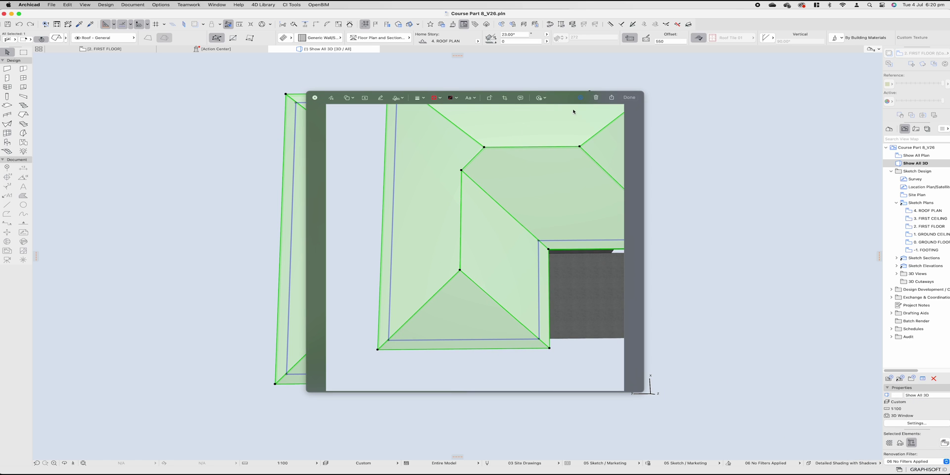
Sketch red arcs, a ridge line and a loop over the front hip end and ridge in the screenshot, and close the markup
{"action": "left_click", "coordinate": [331, 98]}
{"action": "mouse_move", "coordinate": [391, 339]}
{"action": "left_mouse_down"}
{"action": "mouse_move", "coordinate": [450, 277]}
{"action": "mouse_move", "coordinate": [514, 339]}
{"action": "left_mouse_up"}
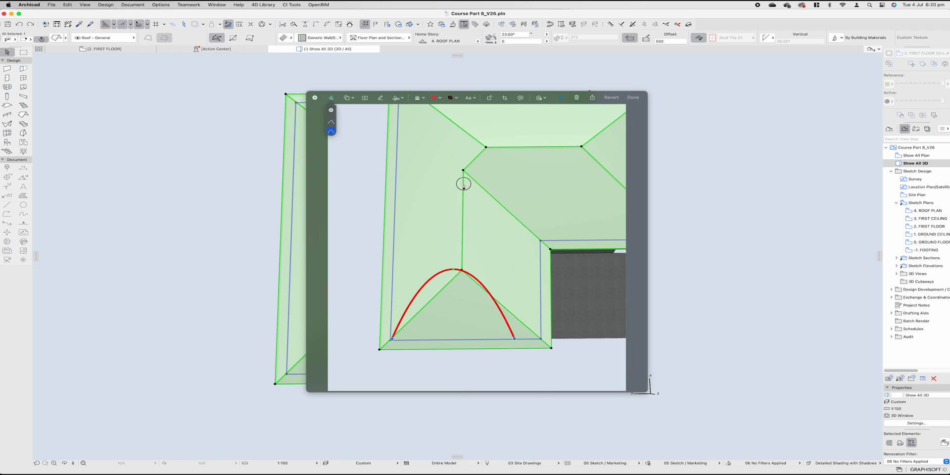
{"action": "left_click_drag", "start_coordinate": [464, 184], "coordinate": [461, 263]}
{"action": "mouse_move", "coordinate": [519, 223]}
{"action": "left_mouse_down"}
{"action": "mouse_move", "coordinate": [470, 174]}
{"action": "mouse_move", "coordinate": [420, 223]}
{"action": "left_mouse_up"}
{"action": "mouse_move", "coordinate": [460, 144]}
{"action": "left_mouse_down"}
{"action": "mouse_move", "coordinate": [478, 166]}
{"action": "mouse_move", "coordinate": [451, 148]}
{"action": "left_mouse_up"}
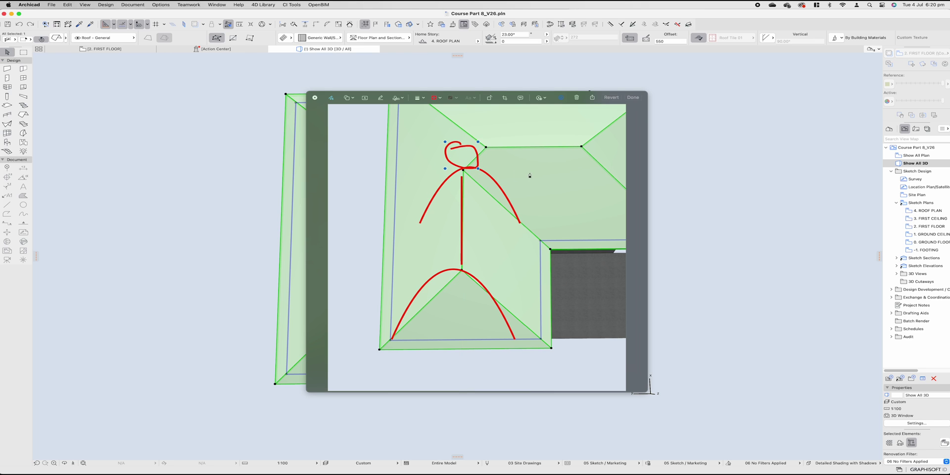
{"action": "left_click", "coordinate": [314, 98]}
{"action": "left_click", "coordinate": [475, 274]}
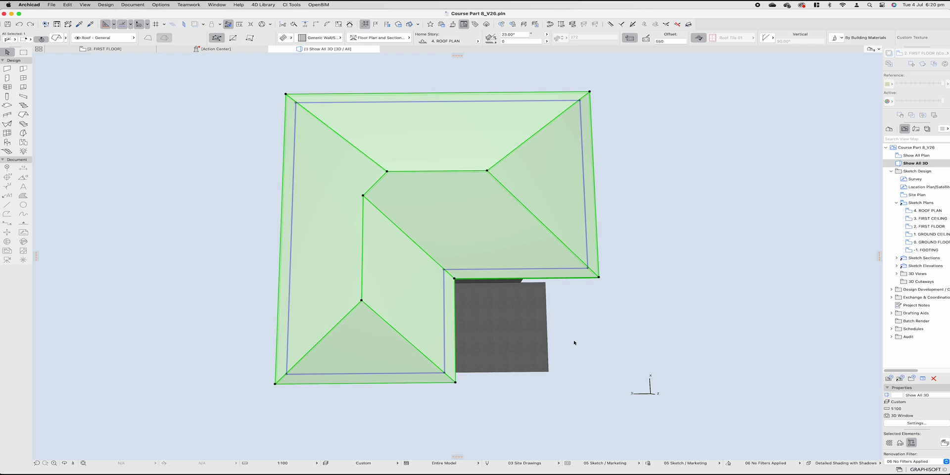
Check the "Parts of a Roof" diagram in Safari against the bare roof in Archicad, and redo the corrugated roof covering
{"action": "left_click", "coordinate": [367, 465]}
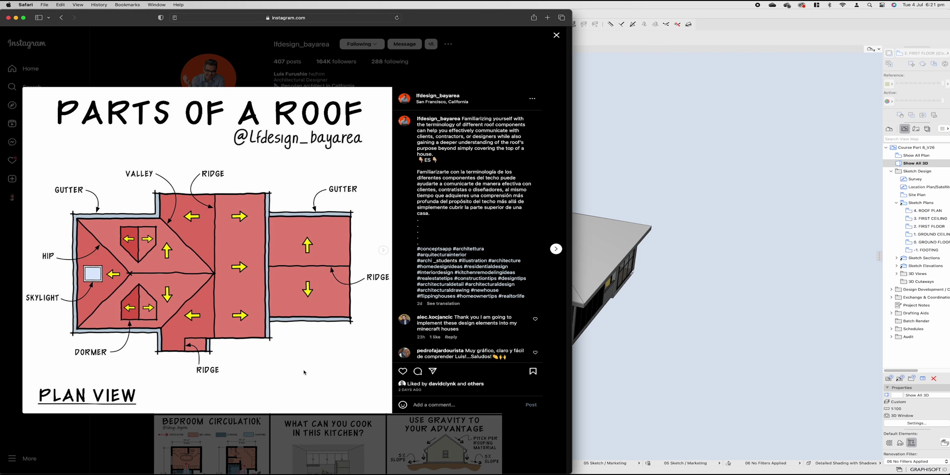
{"action": "left_click", "coordinate": [588, 369]}
{"action": "middle_click_drag", "start_coordinate": [594, 373], "coordinate": [447, 213], "text": "shift"}
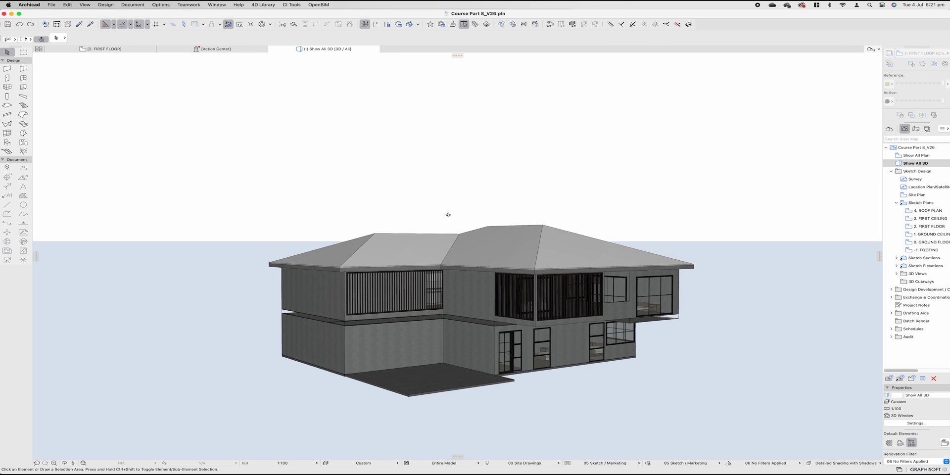
{"action": "middle_click_drag", "start_coordinate": [480, 256], "coordinate": [488, 310], "text": "shift"}
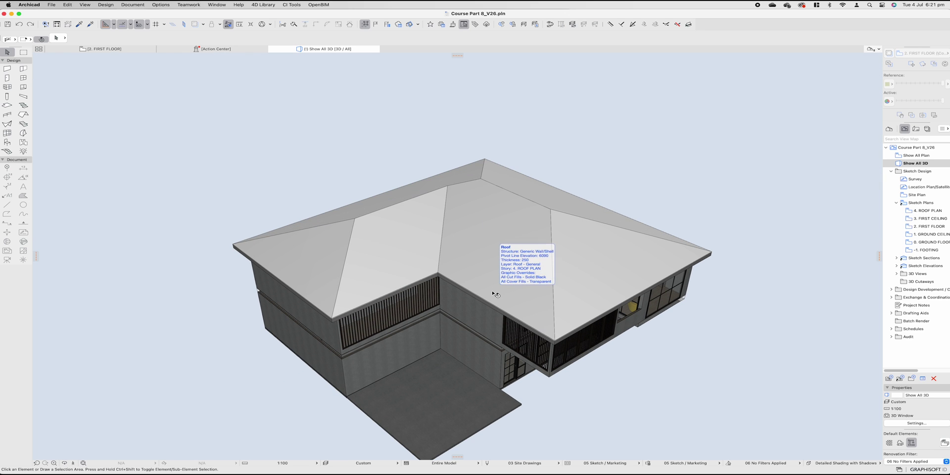
{"action": "scroll", "coordinate": [553, 313], "scroll_direction": "up", "scroll_amount": 5}
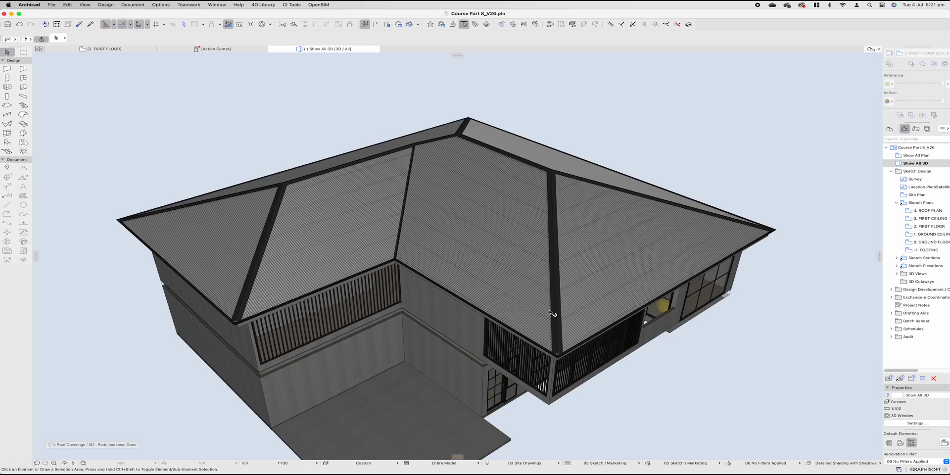
Examine the corrugated covering's ridge and hip cappings and the valley gutter between the two front planes up close
{"action": "middle_click_drag", "start_coordinate": [553, 312], "coordinate": [442, 285], "text": "shift"}
{"action": "middle_click_drag", "start_coordinate": [516, 310], "coordinate": [367, 301], "text": "shift"}
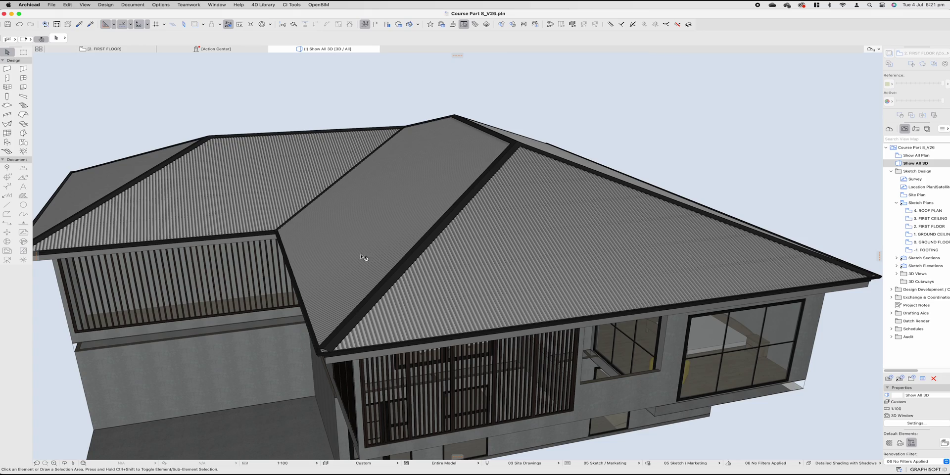
{"action": "scroll", "coordinate": [445, 234], "scroll_direction": "up", "scroll_amount": 10}
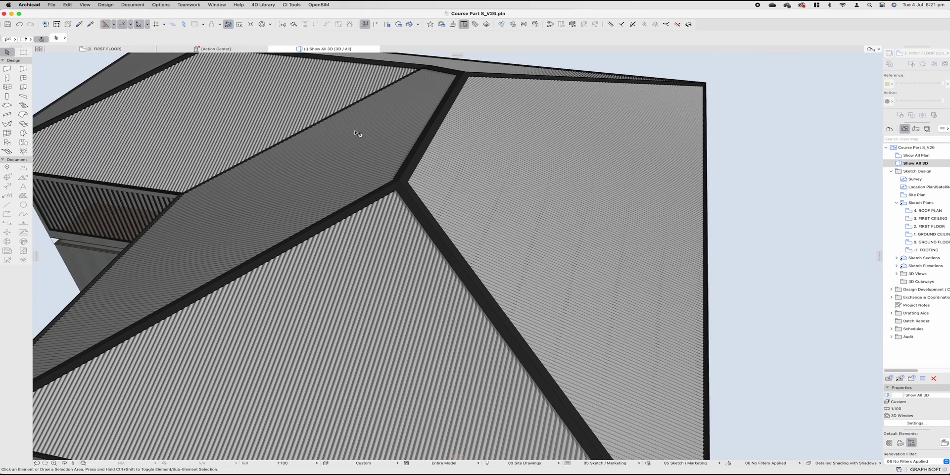
{"action": "middle_click_drag", "start_coordinate": [324, 150], "coordinate": [538, 123], "text": "shift"}
{"action": "middle_click_drag", "start_coordinate": [243, 239], "coordinate": [448, 225]}
{"action": "scroll", "coordinate": [448, 225], "scroll_direction": "up", "scroll_amount": 10}
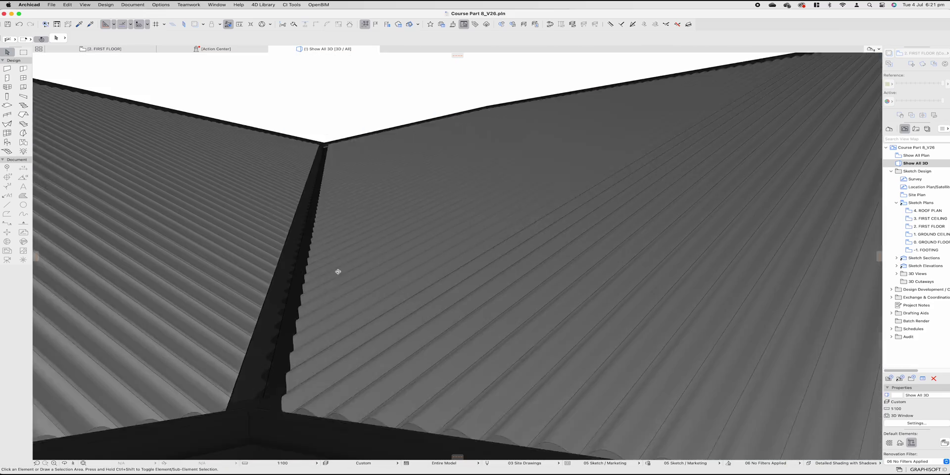
{"action": "middle_click_drag", "start_coordinate": [338, 271], "coordinate": [366, 266], "text": "shift"}
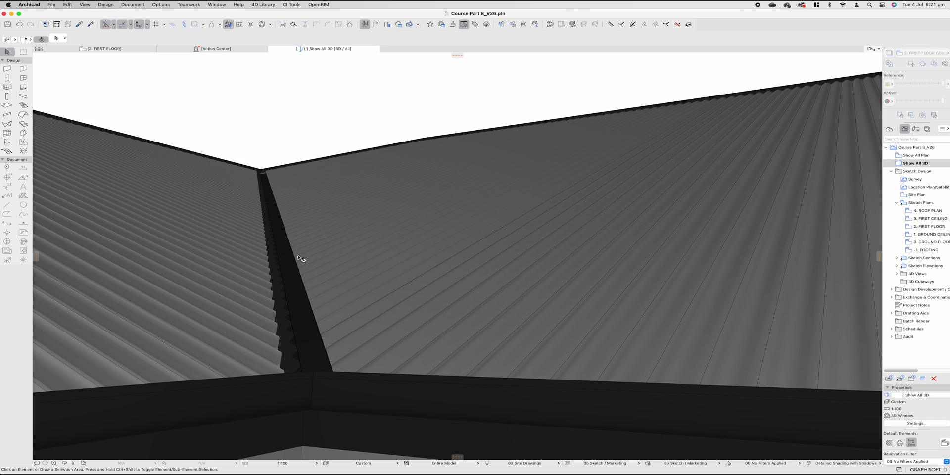
{"action": "middle_click_drag", "start_coordinate": [291, 276], "coordinate": [299, 299]}
{"action": "scroll", "coordinate": [307, 284], "scroll_direction": "down", "scroll_amount": 6}
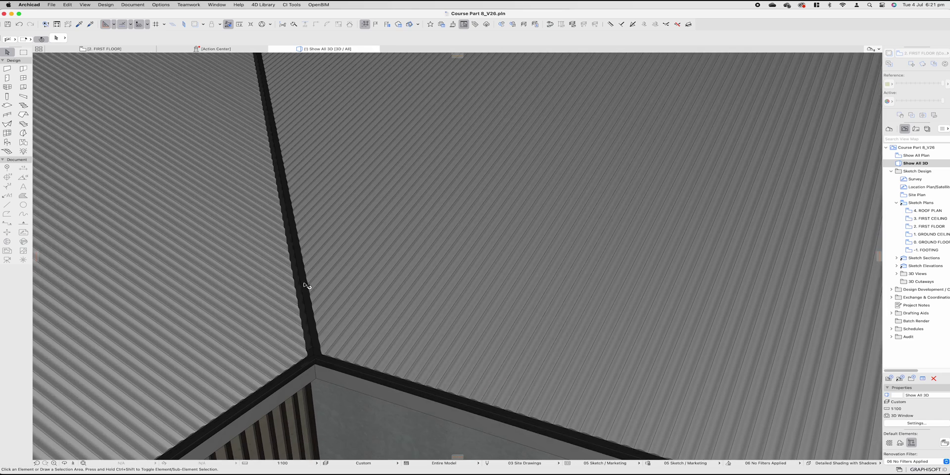
{"action": "middle_click_drag", "start_coordinate": [311, 266], "coordinate": [290, 163], "text": "shift"}
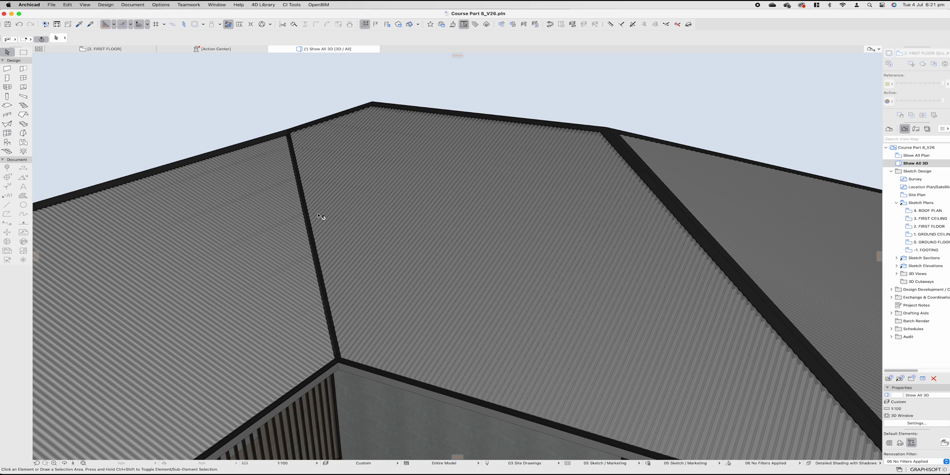
{"action": "mouse_move", "coordinate": [309, 236]}
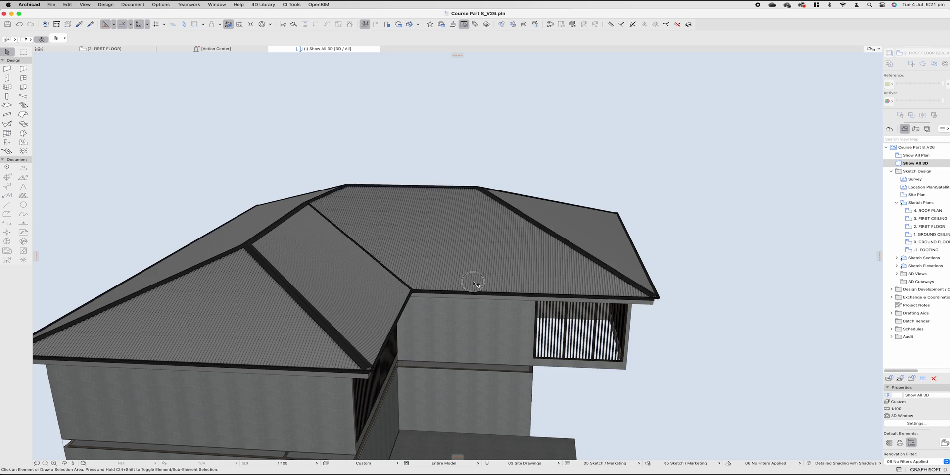
{"action": "left_click", "coordinate": [499, 296]}
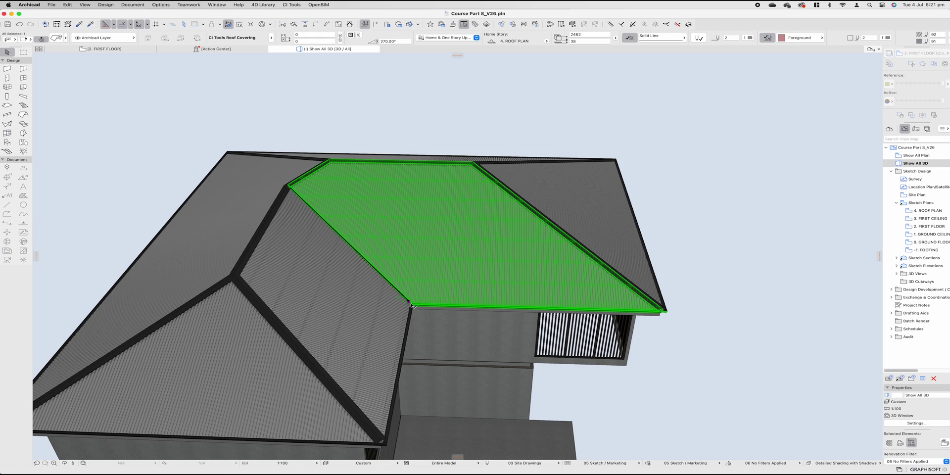
{"action": "left_click", "coordinate": [409, 303]}
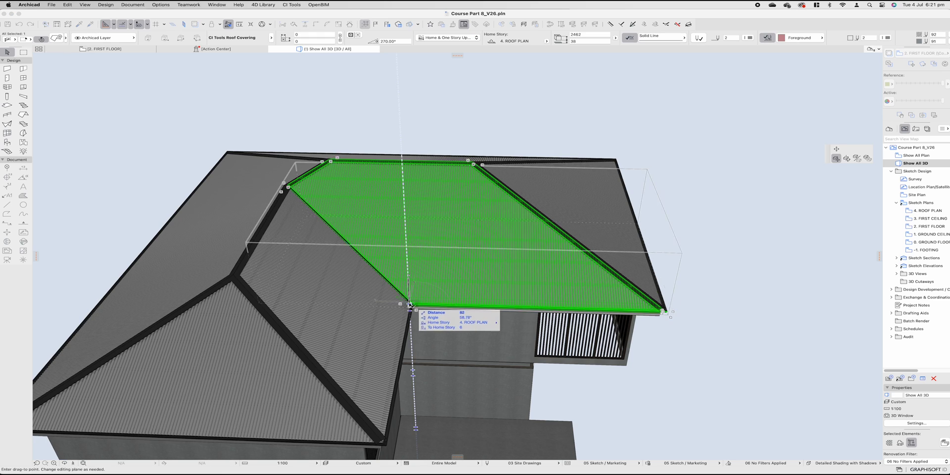
{"action": "key", "text": "Escape"}
{"action": "left_click", "coordinate": [409, 303]}
{"action": "key", "text": "Escape"}
{"action": "scroll", "coordinate": [479, 303], "scroll_direction": "up", "scroll_amount": 5}
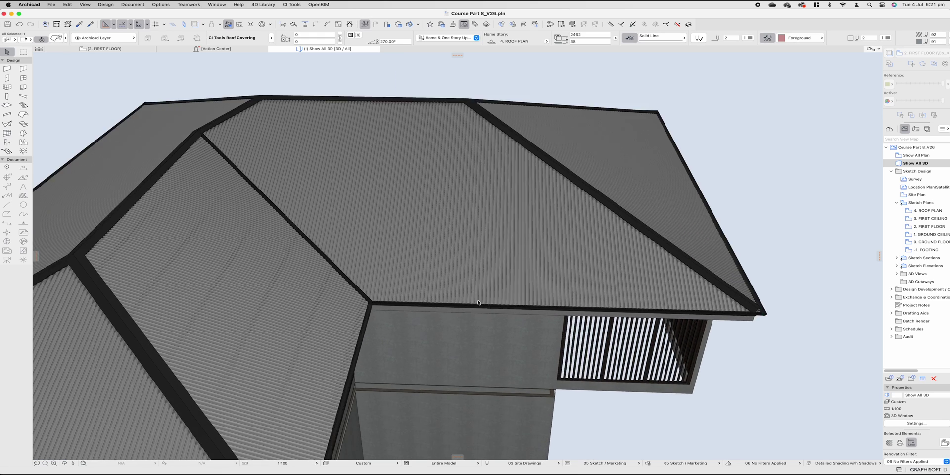
{"action": "middle_click_drag", "start_coordinate": [480, 303], "coordinate": [619, 336], "text": "shift"}
{"action": "left_click", "coordinate": [784, 317]}
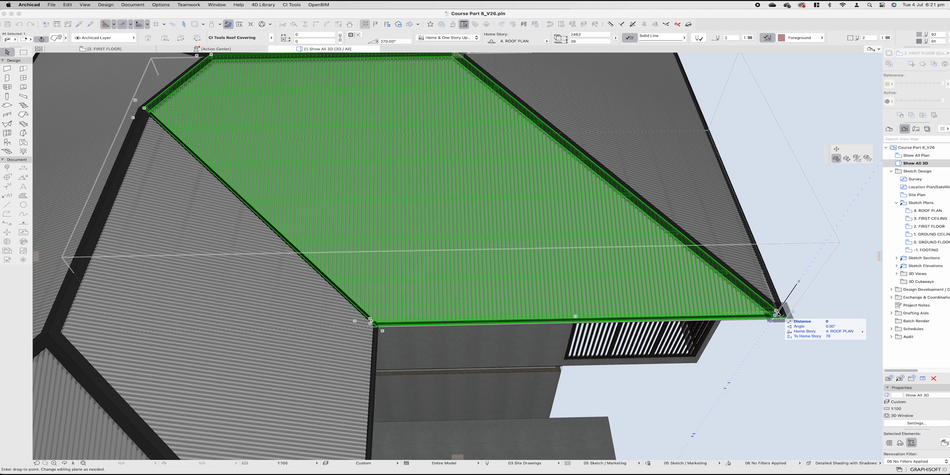
On the 3. FIRST CEILING plan, add a downpipe to the gutter of the covering plane facing the recessed corner, and reopen the 3D view
{"action": "left_click", "coordinate": [104, 49]}
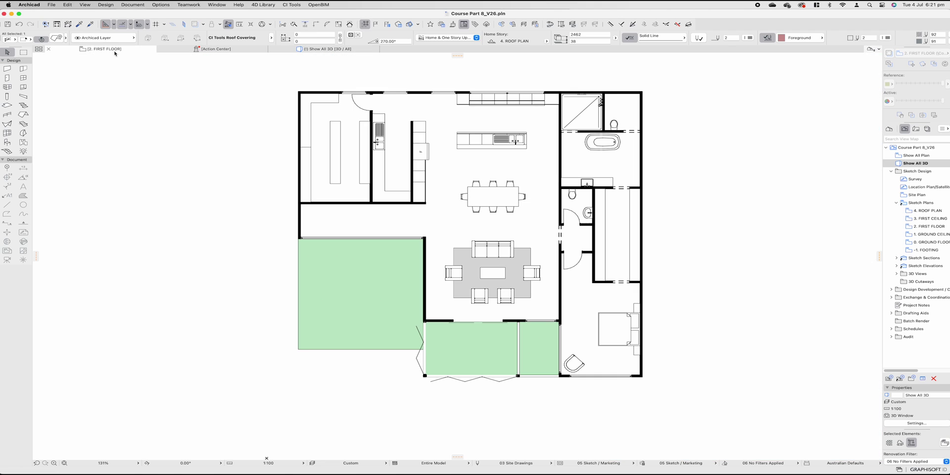
{"action": "key", "text": "super+Up"}
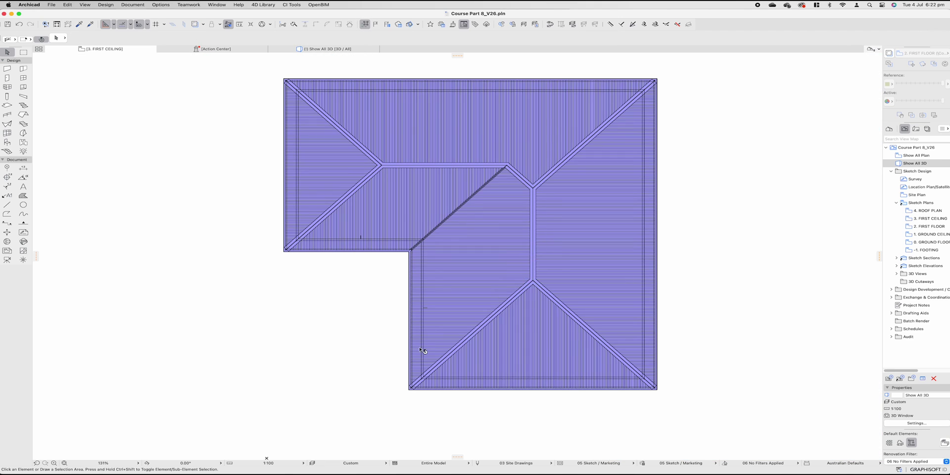
{"action": "scroll", "coordinate": [417, 349], "scroll_direction": "up", "scroll_amount": 5}
{"action": "left_click", "coordinate": [403, 428]}
{"action": "key", "text": "F3"}
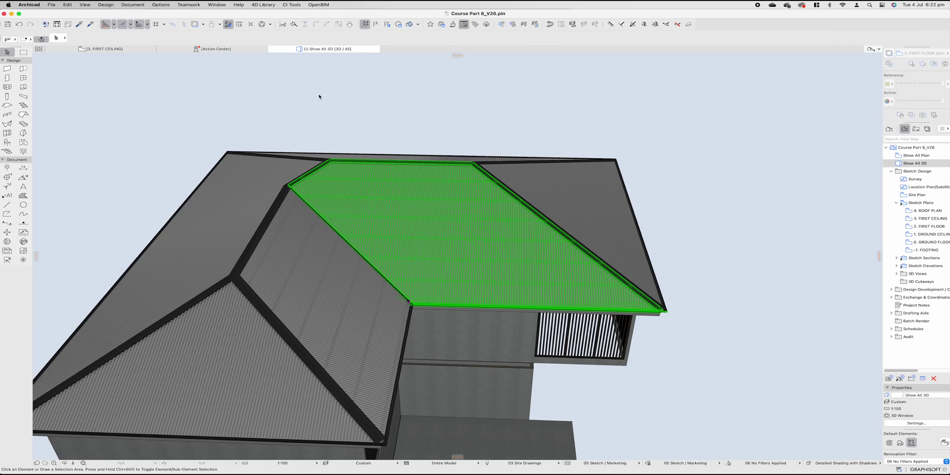
Stretch the new downpipe's lower end down the wall to the ground-floor slab
{"action": "scroll", "coordinate": [482, 317], "scroll_direction": "up", "scroll_amount": 4}
{"action": "middle_click_drag", "start_coordinate": [481, 317], "coordinate": [559, 171], "text": "shift"}
{"action": "scroll", "coordinate": [559, 171], "scroll_direction": "down", "scroll_amount": 10}
{"action": "key", "text": "Escape"}
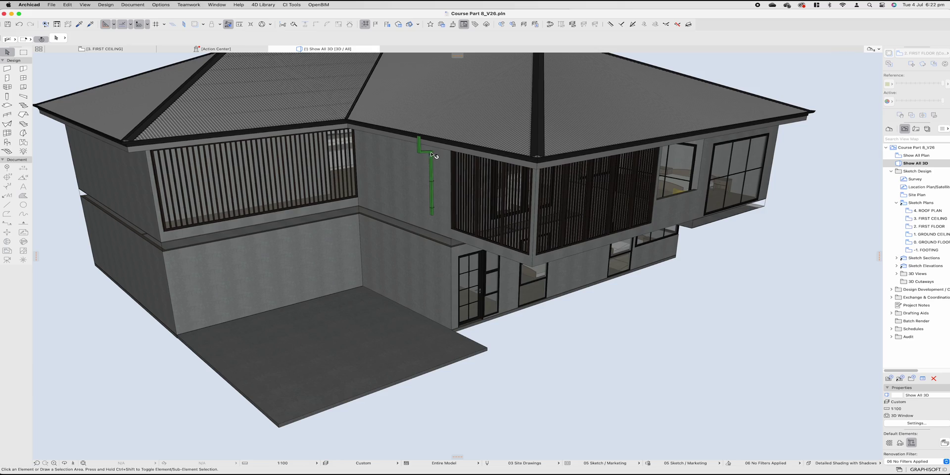
{"action": "left_click", "coordinate": [433, 214]}
{"action": "left_click", "coordinate": [434, 217]}
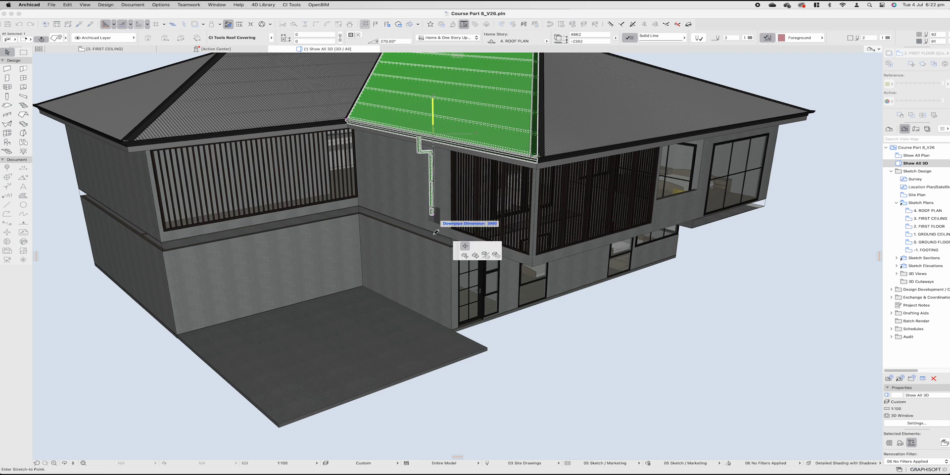
{"action": "left_click", "coordinate": [438, 320]}
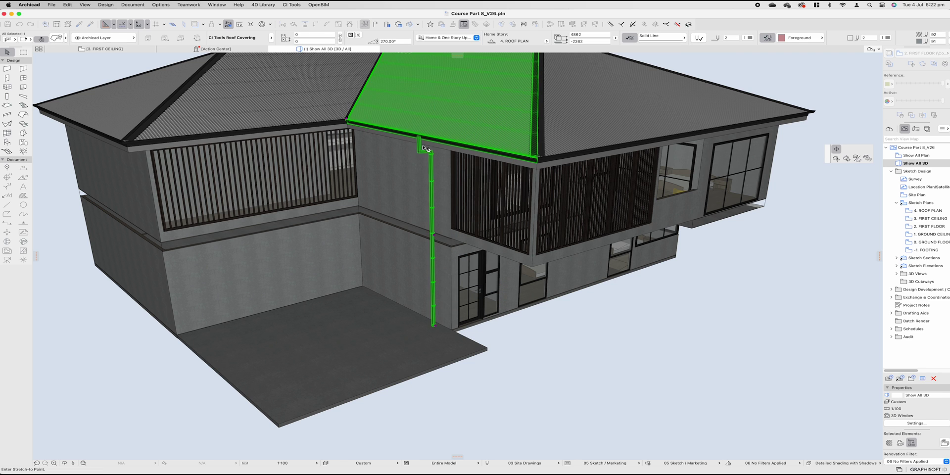
{"action": "key", "text": "Escape"}
Shorten the downpipe to end slightly above the ground-floor slab, and check it from several sides
{"action": "mouse_move", "coordinate": [423, 148]}
{"action": "middle_mouse_down", "text": "shift"}
{"action": "mouse_move", "coordinate": [425, 160]}
{"action": "mouse_move", "coordinate": [428, 141]}
{"action": "middle_mouse_up", "text": "shift"}
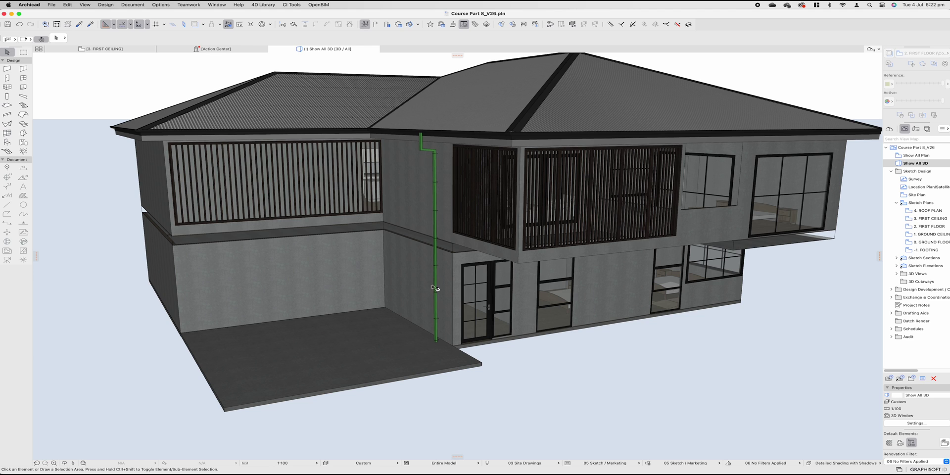
{"action": "left_click", "coordinate": [436, 339]}
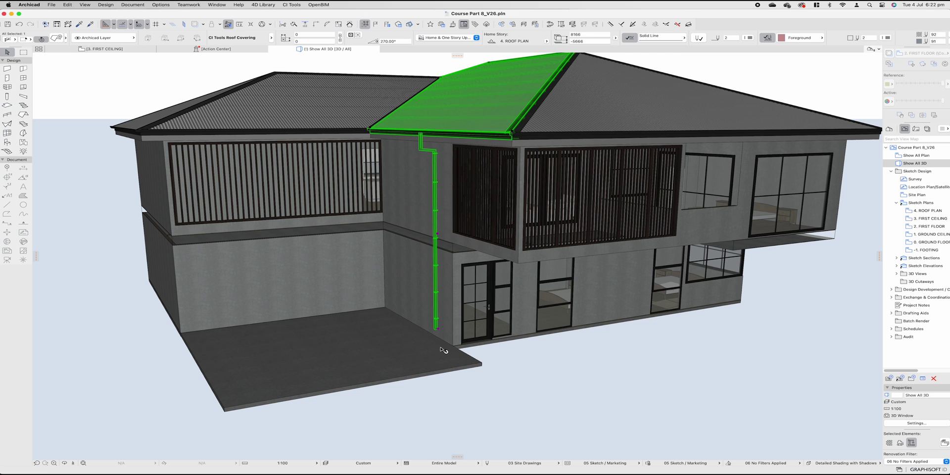
{"action": "middle_click_drag", "start_coordinate": [434, 345], "coordinate": [424, 321], "text": "shift"}
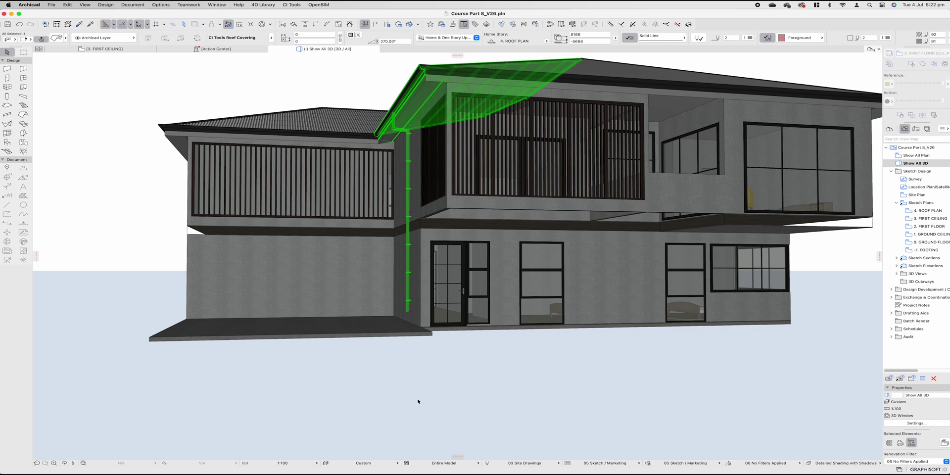
{"action": "middle_click_drag", "start_coordinate": [381, 334], "coordinate": [420, 326], "text": "shift"}
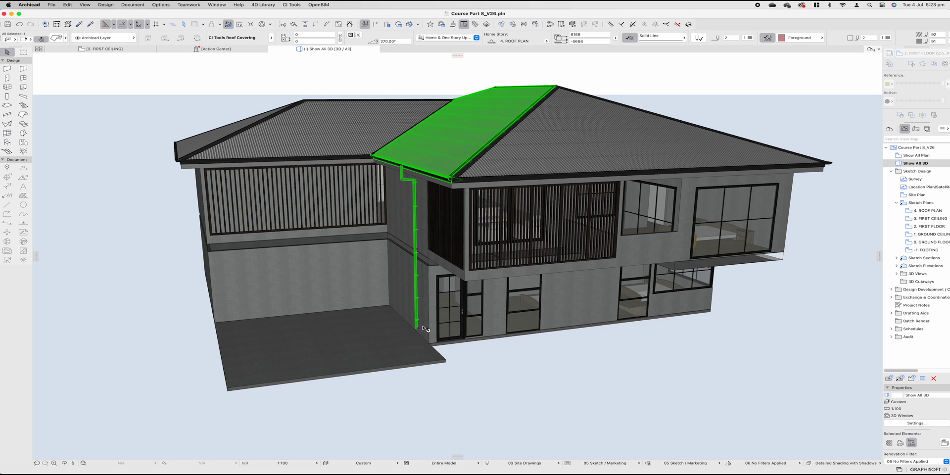
{"action": "middle_click_drag", "start_coordinate": [256, 342], "coordinate": [339, 341], "text": "shift"}
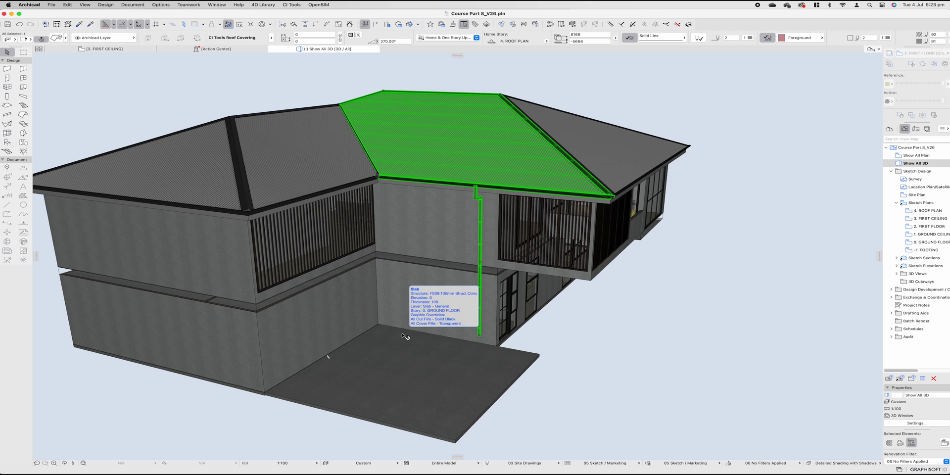
{"action": "key", "text": "Escape"}
{"action": "scroll", "coordinate": [457, 224], "scroll_direction": "down", "scroll_amount": 5}
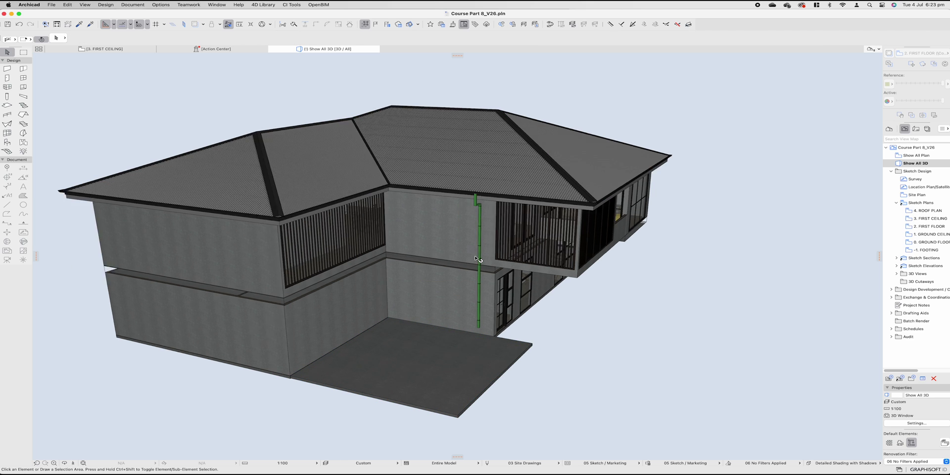
Delete all Roof Covering elements found with Find & Select, and undo the deletion
{"action": "middle_click_drag", "start_coordinate": [452, 228], "coordinate": [382, 213], "text": "shift"}
{"action": "left_click", "coordinate": [382, 213]}
{"action": "key", "text": "super+f"}
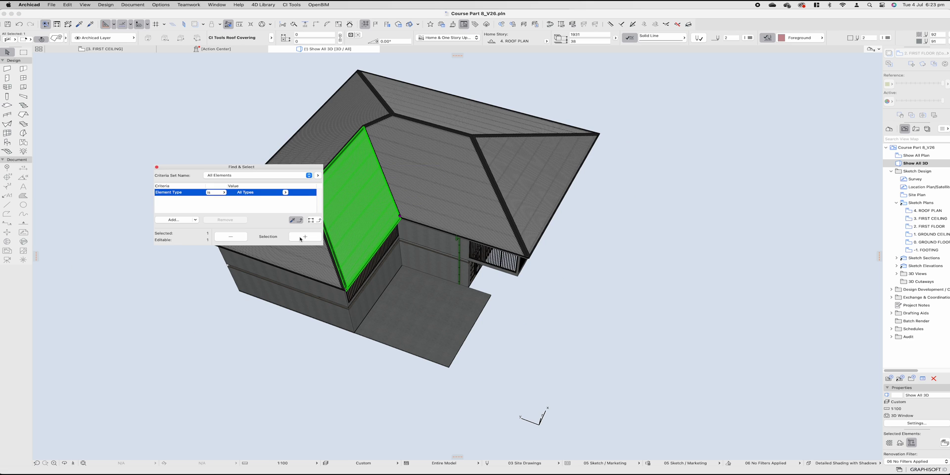
{"action": "left_click", "coordinate": [319, 219]}
{"action": "left_click", "coordinate": [305, 237]}
{"action": "key", "text": "Delete"}
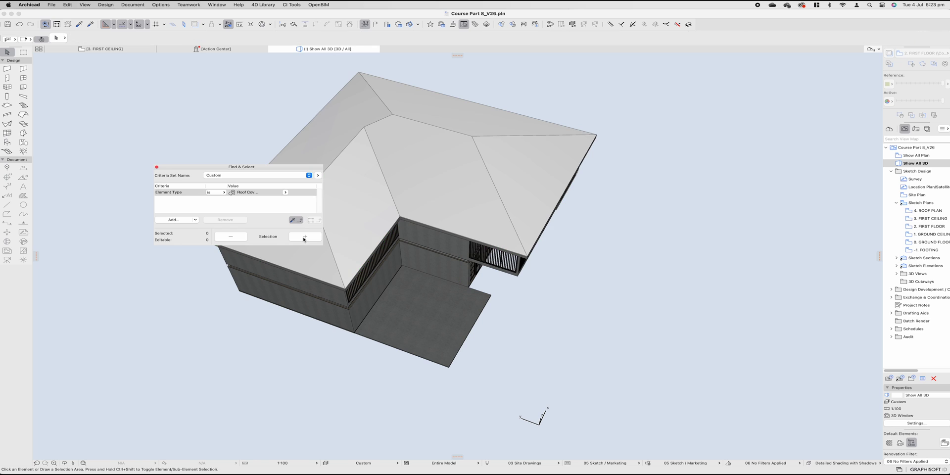
{"action": "left_click", "coordinate": [156, 168]}
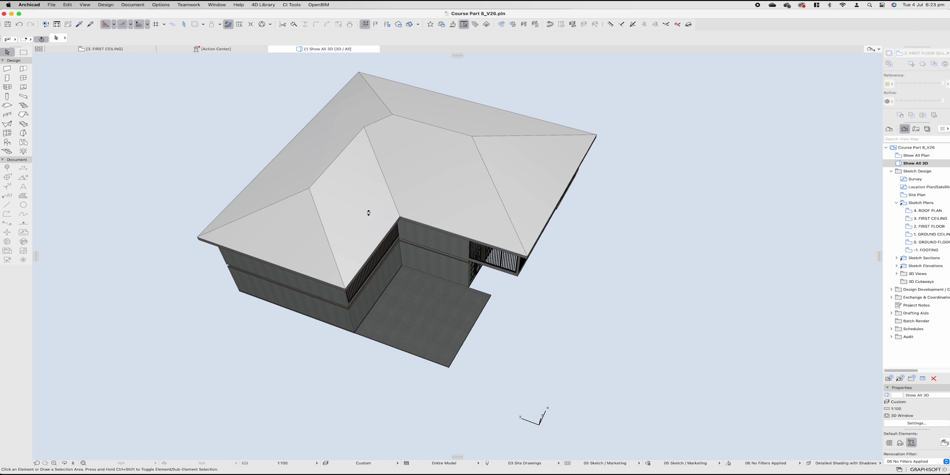
{"action": "key", "text": "super+z"}
{"action": "key", "text": "Escape"}
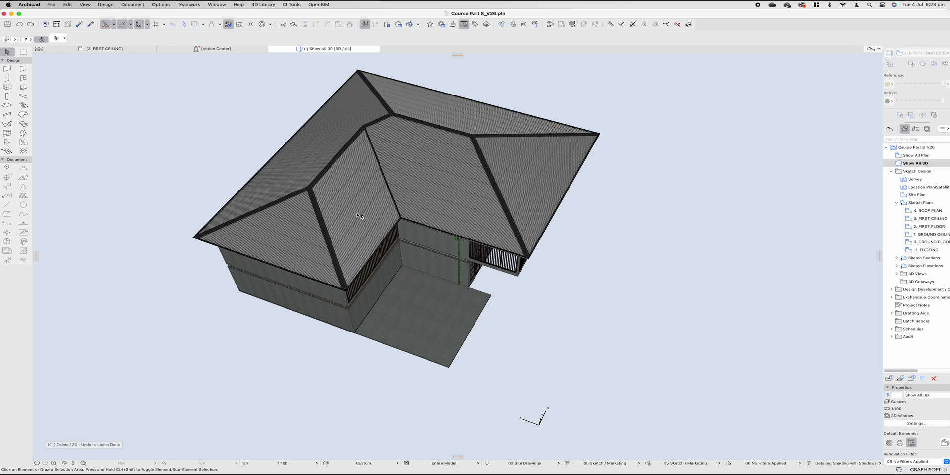
Reopen Find & Select with the Roof Covering element type, clear the accidental covering selection, and move the dialog away from the roof
{"action": "left_click", "coordinate": [358, 216]}
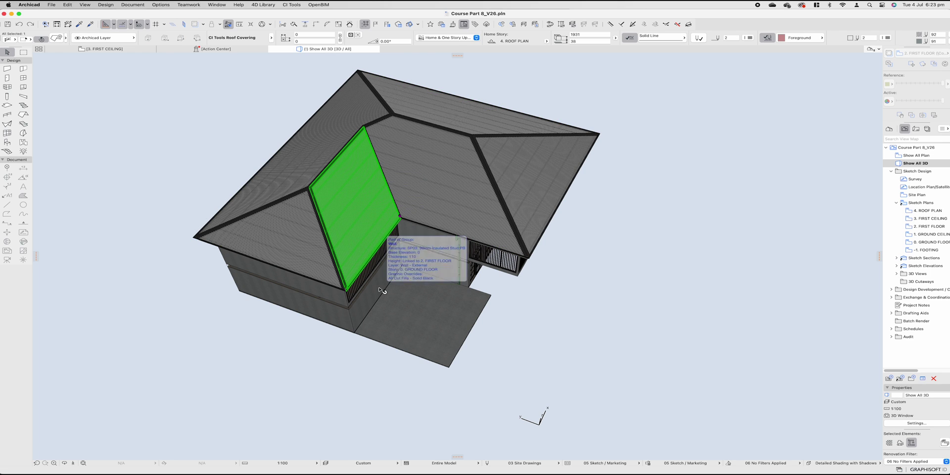
{"action": "key", "text": "super+f"}
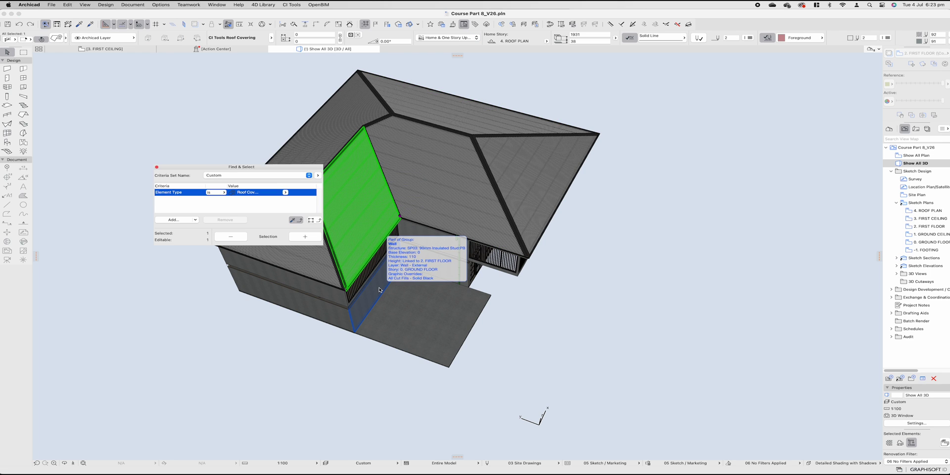
{"action": "left_click", "coordinate": [319, 255]}
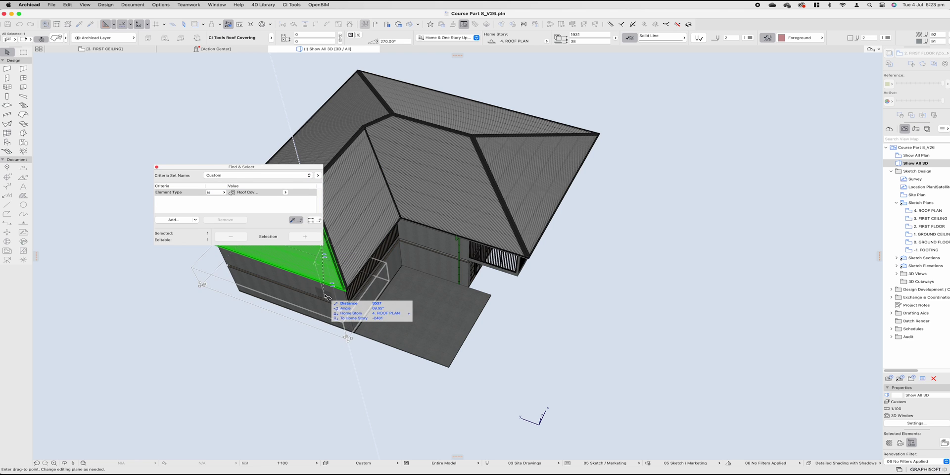
{"action": "key", "text": "Escape"}
{"action": "left_click_drag", "start_coordinate": [214, 165], "coordinate": [158, 138]}
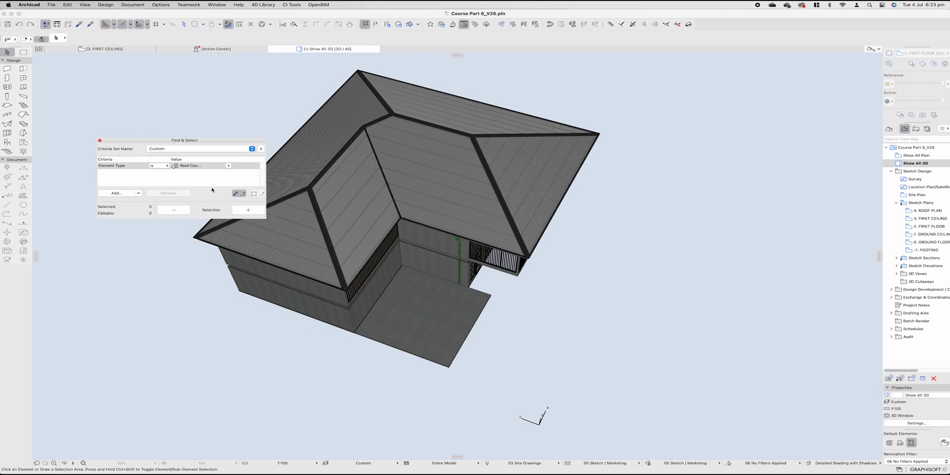
Look up where the Find & Select command is located by searching the application's help for "find"
{"action": "left_click", "coordinate": [240, 5]}
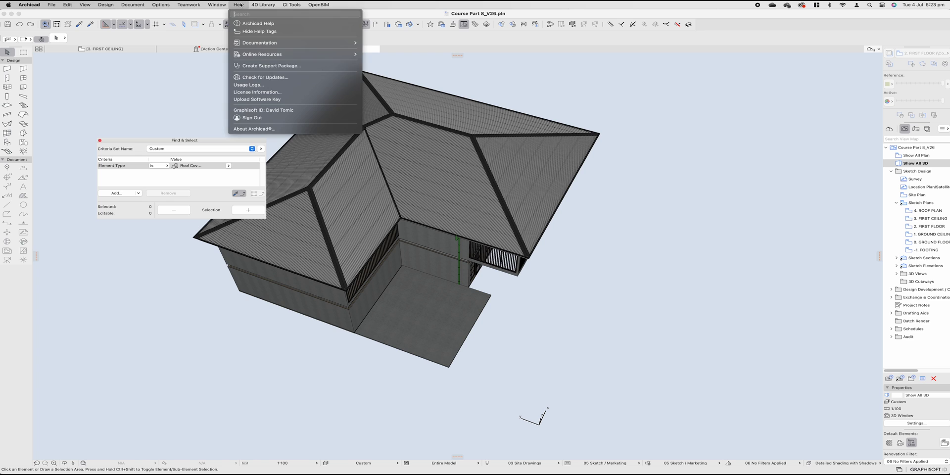
{"action": "type", "text": "find"}
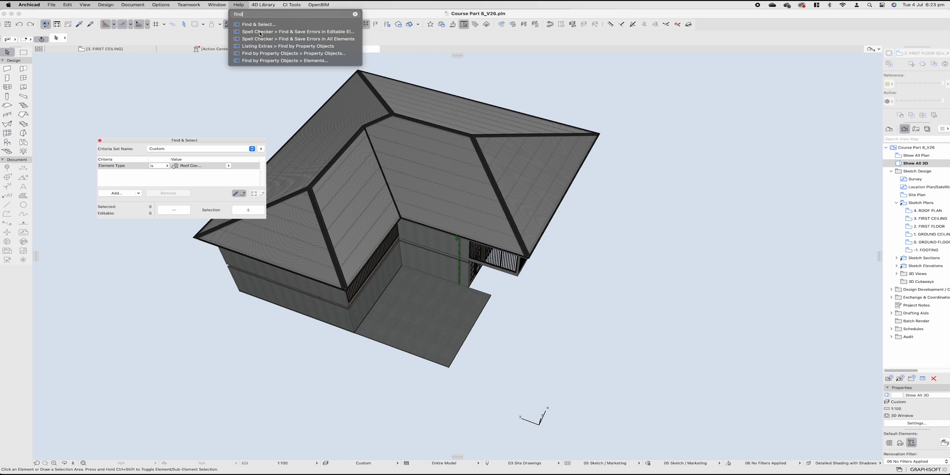
{"action": "mouse_move", "coordinate": [259, 28]}
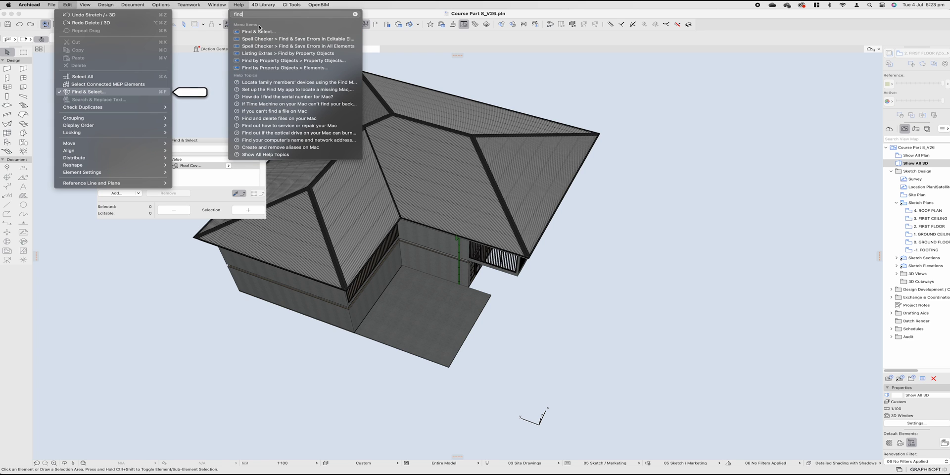
{"action": "left_click", "coordinate": [259, 31]}
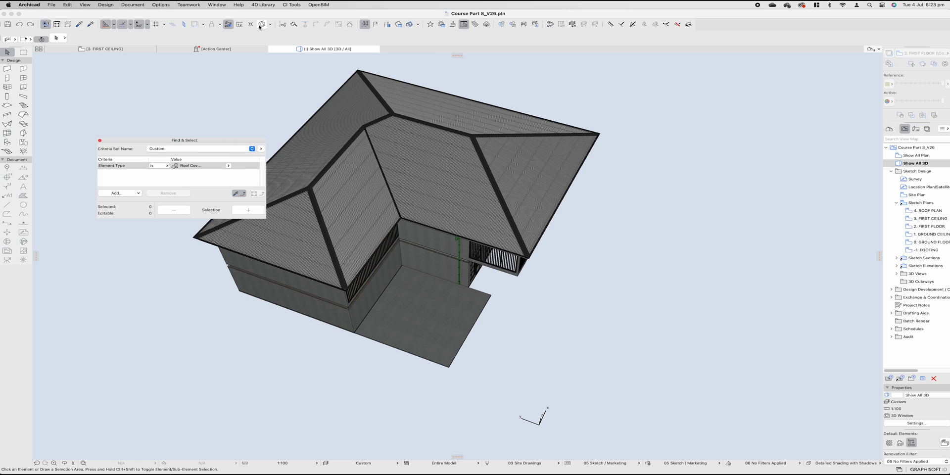
Browse the element types in Find & Select, and try adding a Surface criterion to the Roof Covering search
{"action": "left_click", "coordinate": [227, 165]}
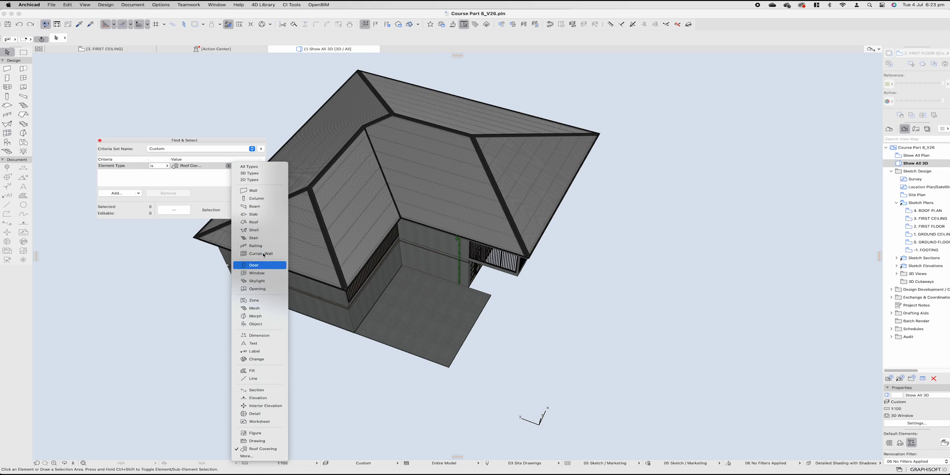
{"action": "left_click", "coordinate": [121, 193]}
{"action": "left_click", "coordinate": [121, 194]}
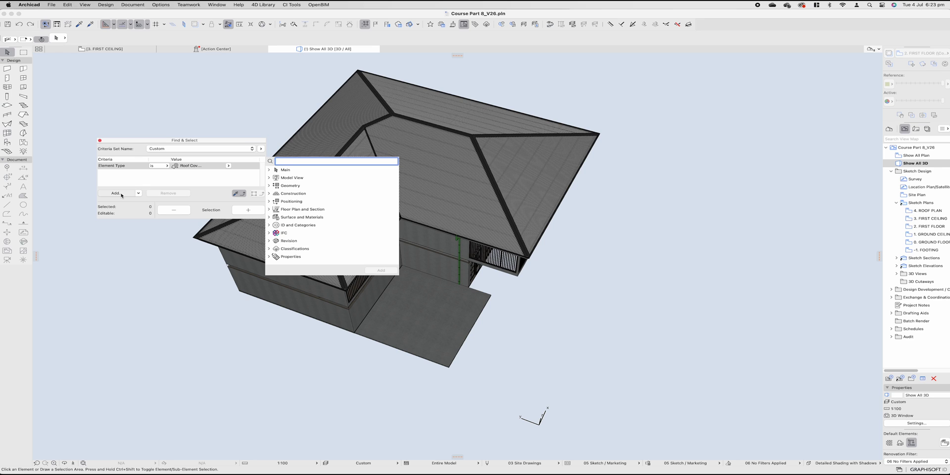
{"action": "type", "text": "surface"}
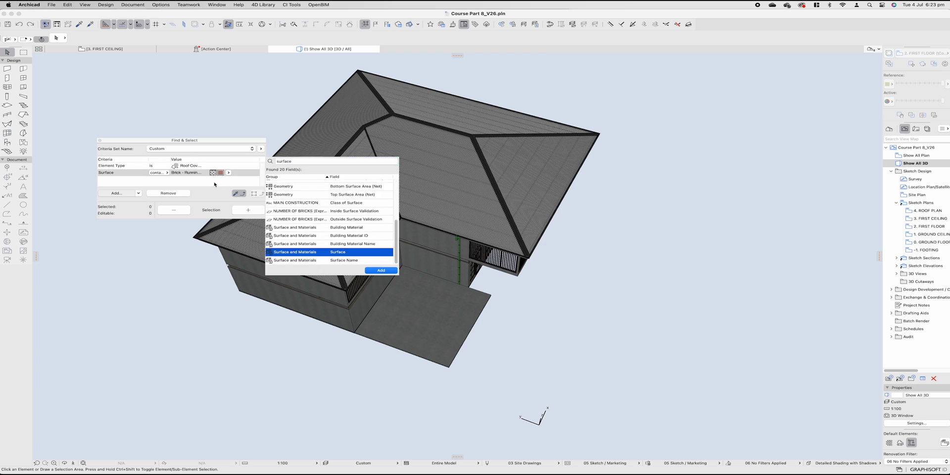
{"action": "left_click", "coordinate": [214, 184]}
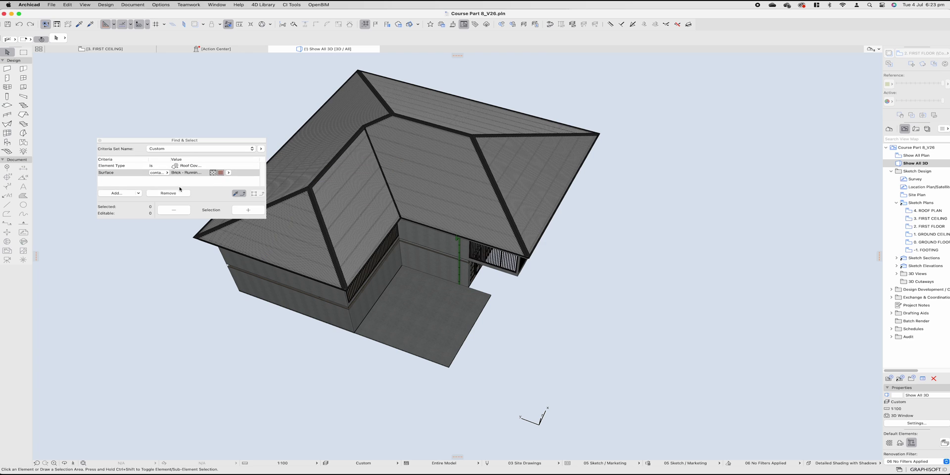
Pick the covering plane beside the valley, extend the selection to every Roof Covering element with Find & Select, and delete them all
{"action": "left_click", "coordinate": [363, 182]}
{"action": "left_click", "coordinate": [254, 194]}
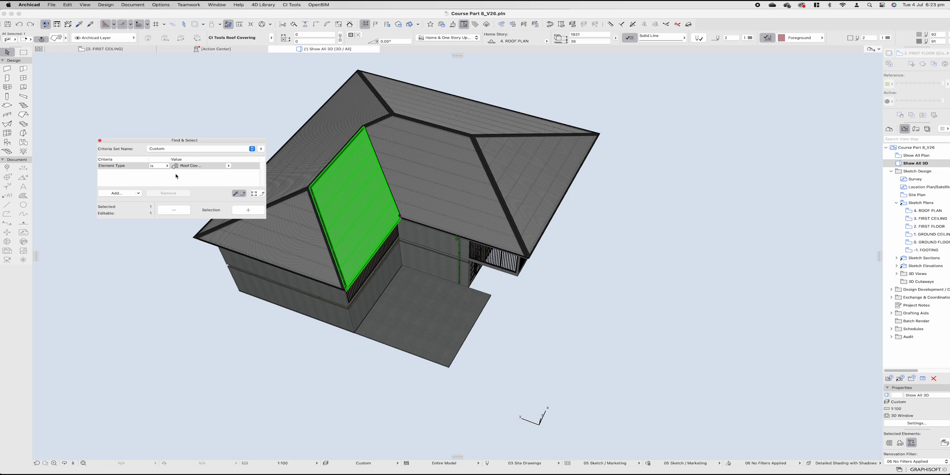
{"action": "left_click", "coordinate": [237, 213]}
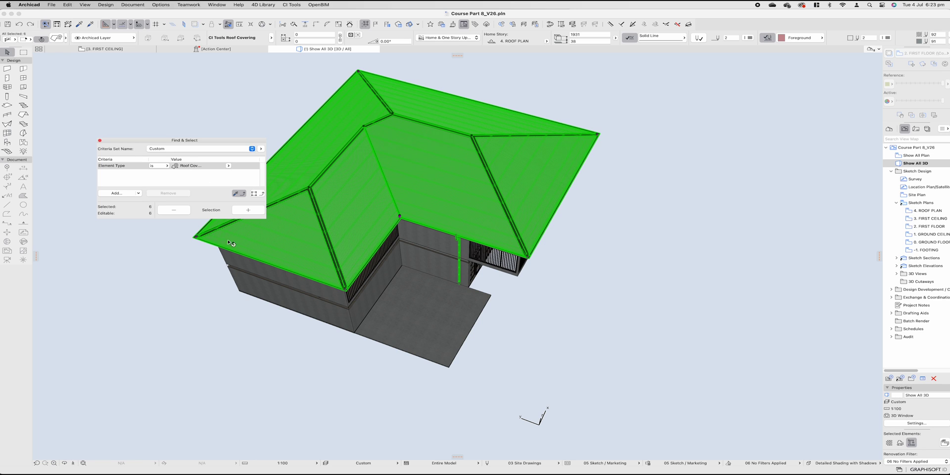
{"action": "left_click", "coordinate": [172, 323]}
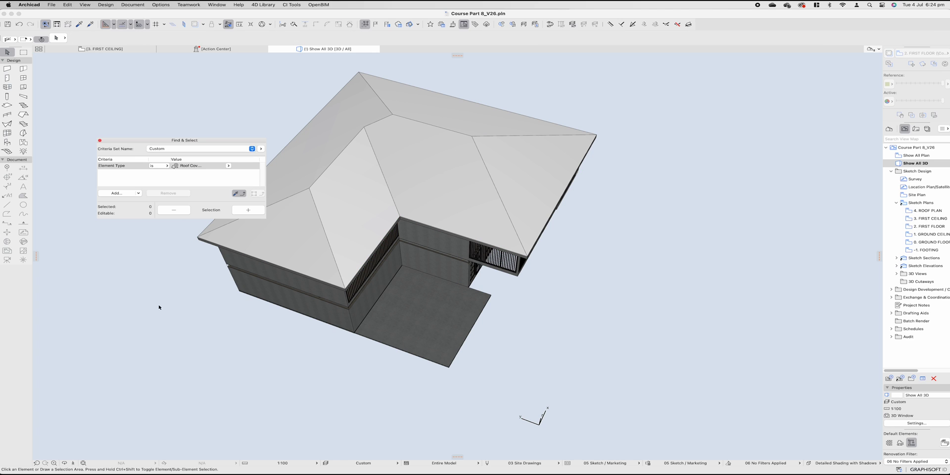
Close Find & Select and delete the multi-plane hip roof from the 3D model
{"action": "left_click", "coordinate": [100, 142]}
{"action": "scroll", "coordinate": [416, 270], "scroll_direction": "down", "scroll_amount": 2}
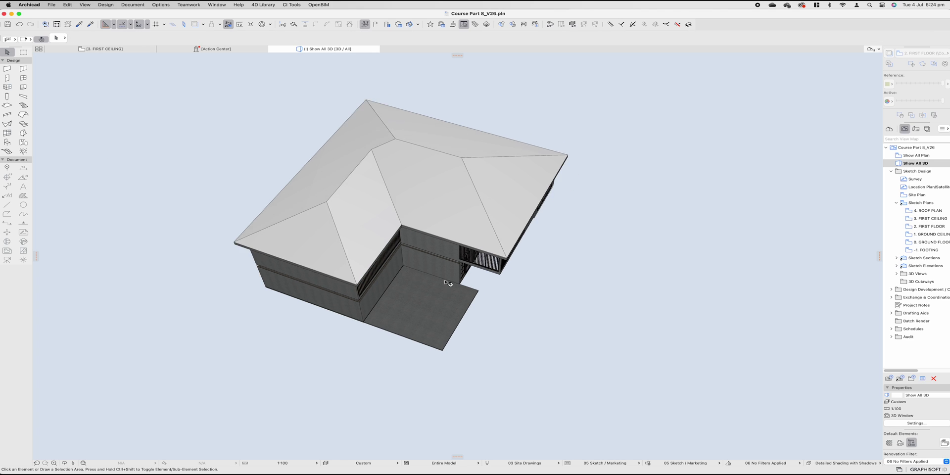
{"action": "middle_click_drag", "start_coordinate": [448, 282], "coordinate": [380, 180], "text": "shift"}
{"action": "scroll", "coordinate": [458, 221], "scroll_direction": "up", "scroll_amount": 4}
{"action": "middle_click_drag", "start_coordinate": [467, 218], "coordinate": [373, 335], "text": "shift"}
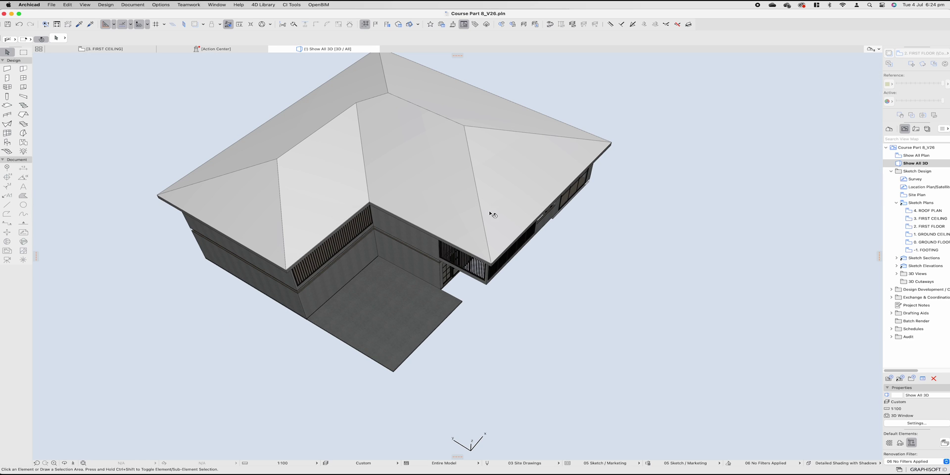
{"action": "middle_click_drag", "start_coordinate": [489, 212], "coordinate": [424, 174], "text": "shift"}
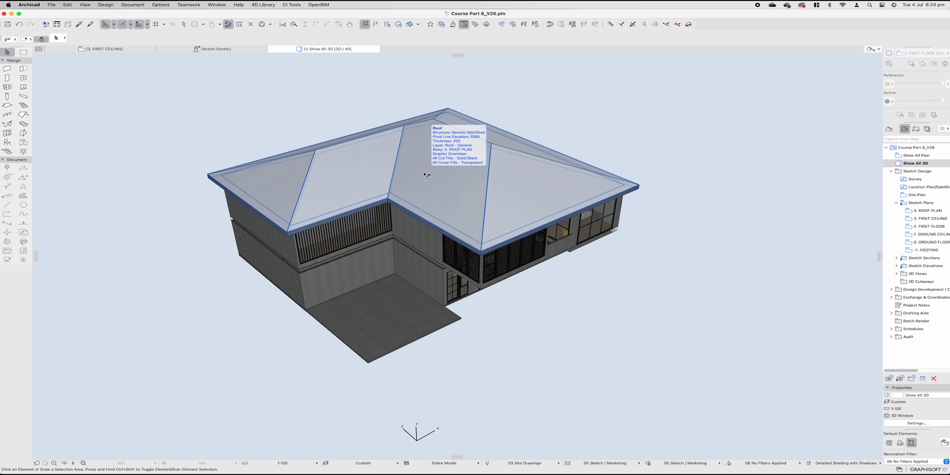
{"action": "left_click", "coordinate": [471, 197]}
{"action": "key", "text": "Delete"}
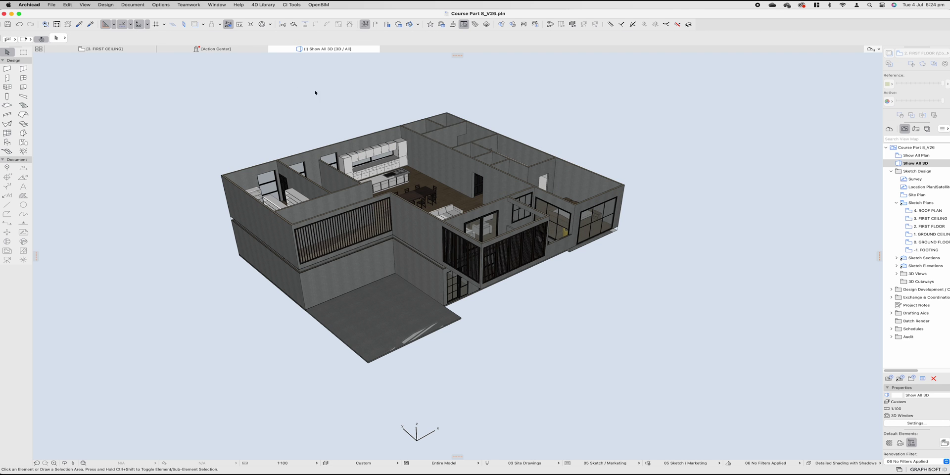
On the first floor plan, start a single-plane roof with its pivot line along the full top exterior wall, pitching upward into the house
{"action": "key", "text": "F2"}
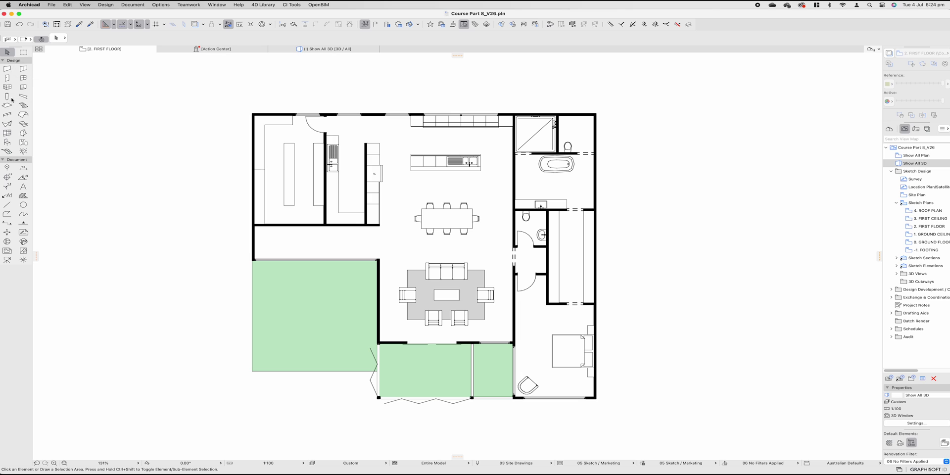
{"action": "left_click", "coordinate": [23, 114]}
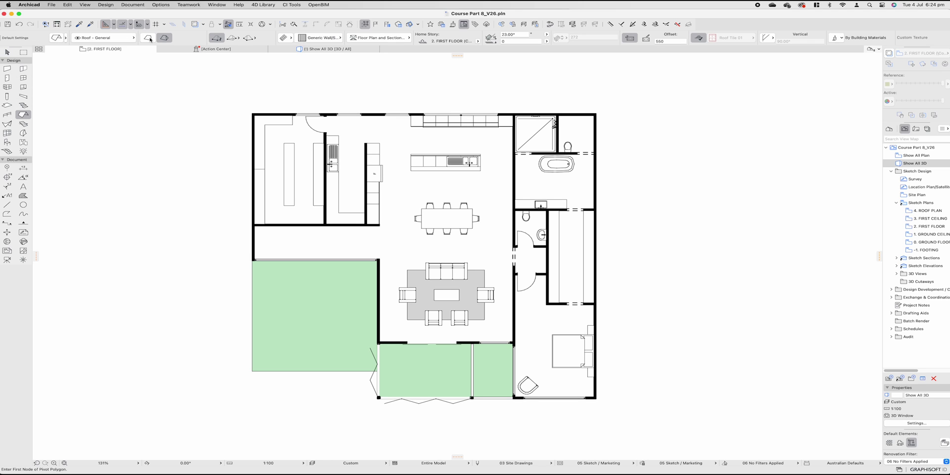
{"action": "left_click", "coordinate": [148, 38]}
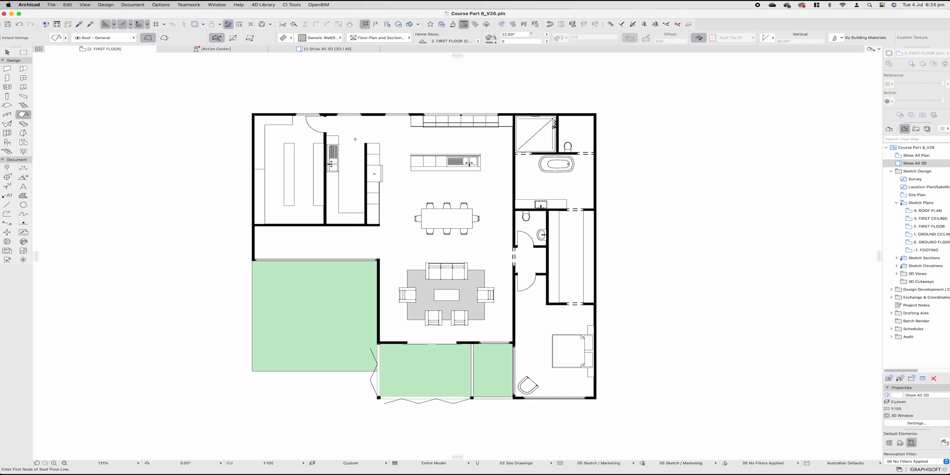
{"action": "scroll", "coordinate": [257, 112], "scroll_direction": "up", "scroll_amount": 3}
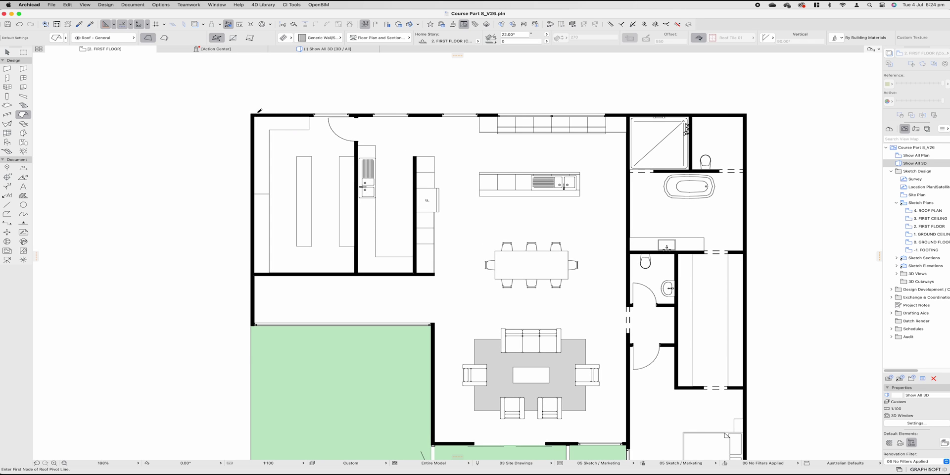
{"action": "left_click", "coordinate": [257, 113]}
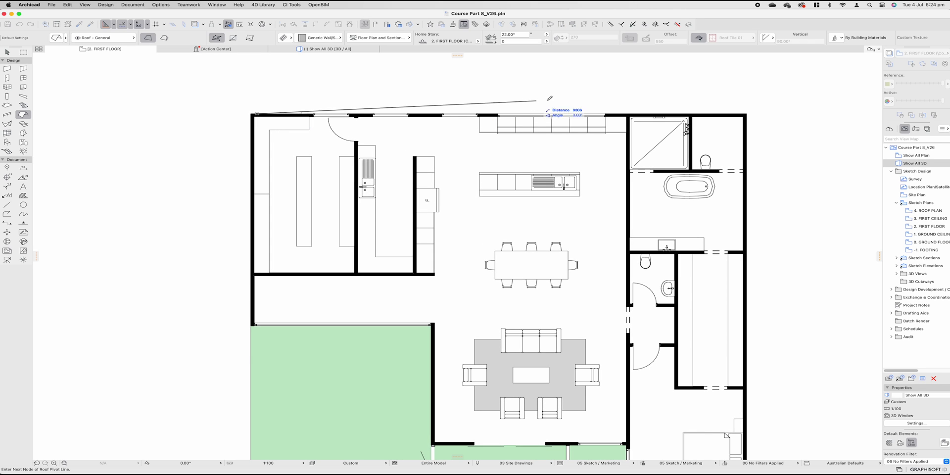
{"action": "left_click", "coordinate": [739, 113]}
{"action": "scroll", "coordinate": [723, 118], "scroll_direction": "down", "scroll_amount": 4}
{"action": "middle_click_drag", "start_coordinate": [403, 119], "coordinate": [354, 114]}
{"action": "scroll", "coordinate": [354, 113], "scroll_direction": "up", "scroll_amount": 3}
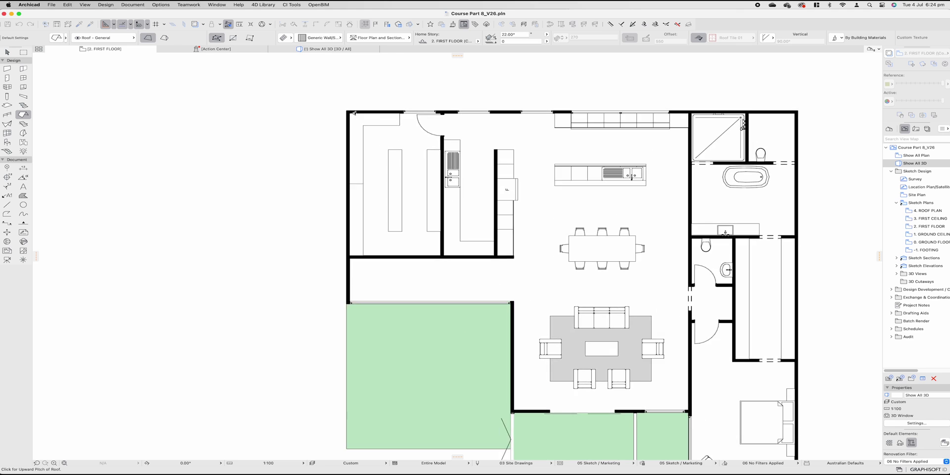
{"action": "left_click", "coordinate": [354, 114]}
Trace the roof polygon from the recessed corner above the green terrace, around the inner corner and balcony corner, to the bedroom's outer corner
{"action": "scroll", "coordinate": [412, 193], "scroll_direction": "down", "scroll_amount": 3}
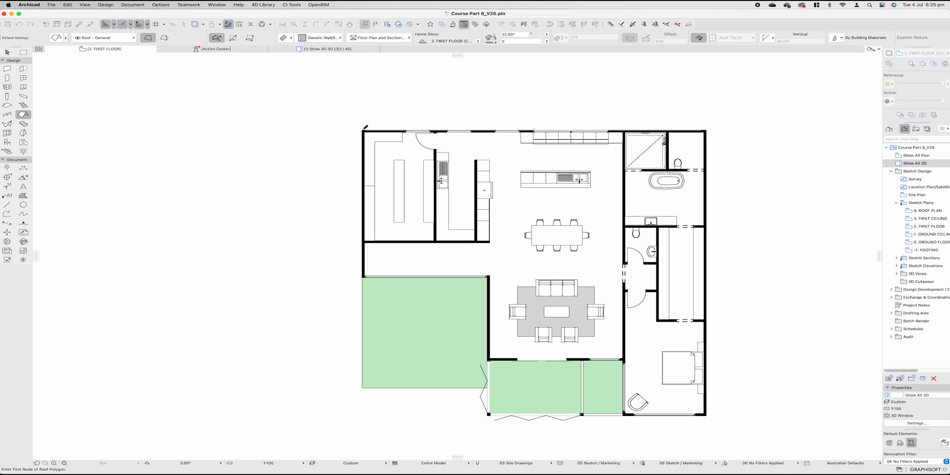
{"action": "scroll", "coordinate": [371, 270], "scroll_direction": "up", "scroll_amount": 3}
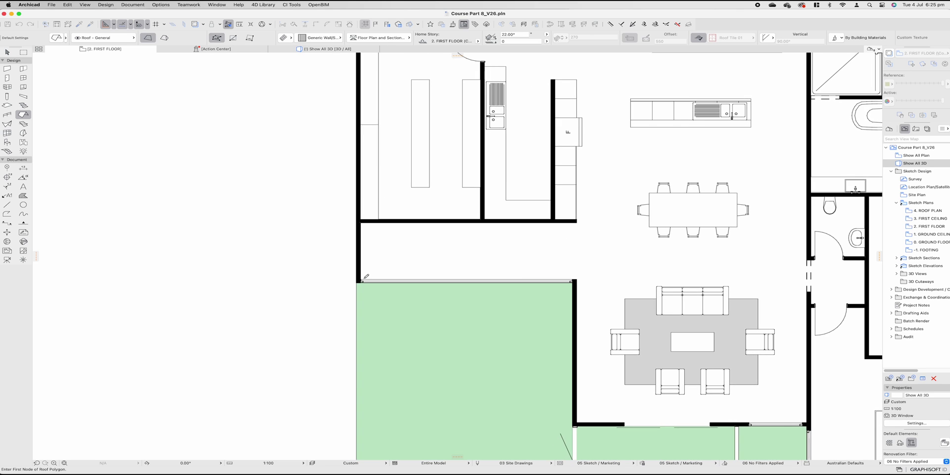
{"action": "left_click", "coordinate": [360, 280]}
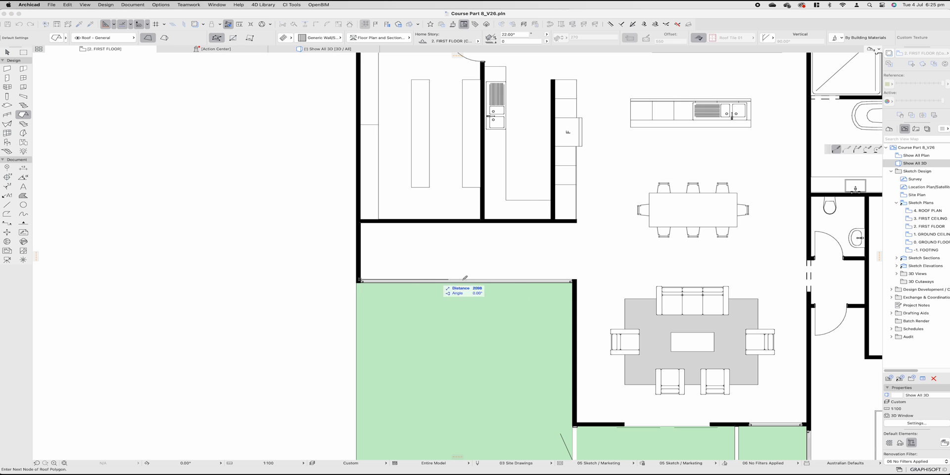
{"action": "left_click", "coordinate": [574, 280]}
{"action": "left_click", "coordinate": [575, 424]}
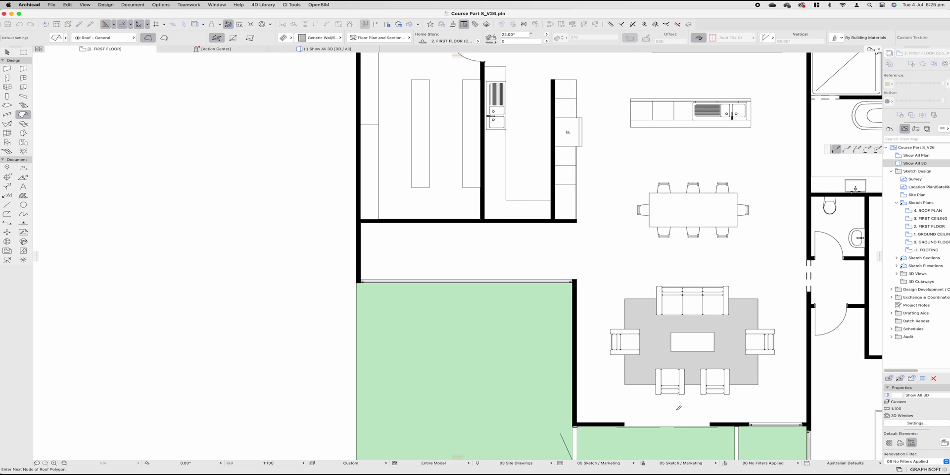
{"action": "scroll", "coordinate": [579, 423], "scroll_direction": "down", "scroll_amount": 2}
{"action": "left_click", "coordinate": [436, 220]}
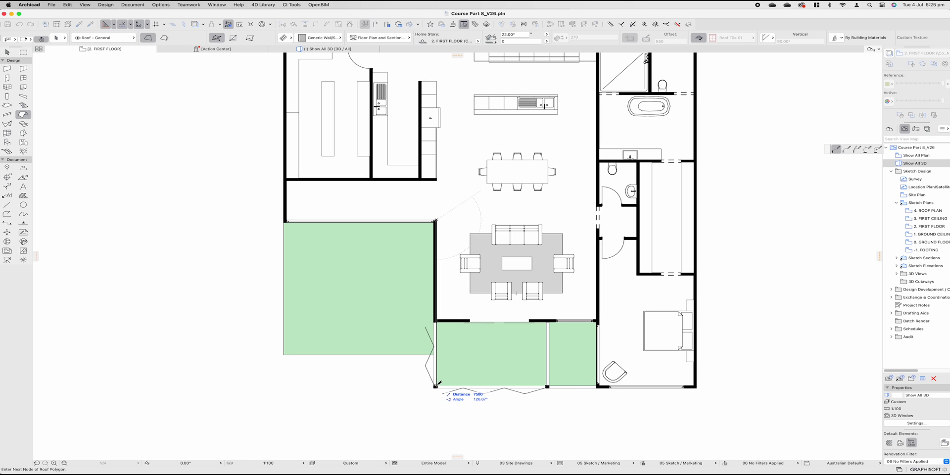
{"action": "left_click", "coordinate": [436, 386]}
{"action": "key", "text": "BackSpace"}
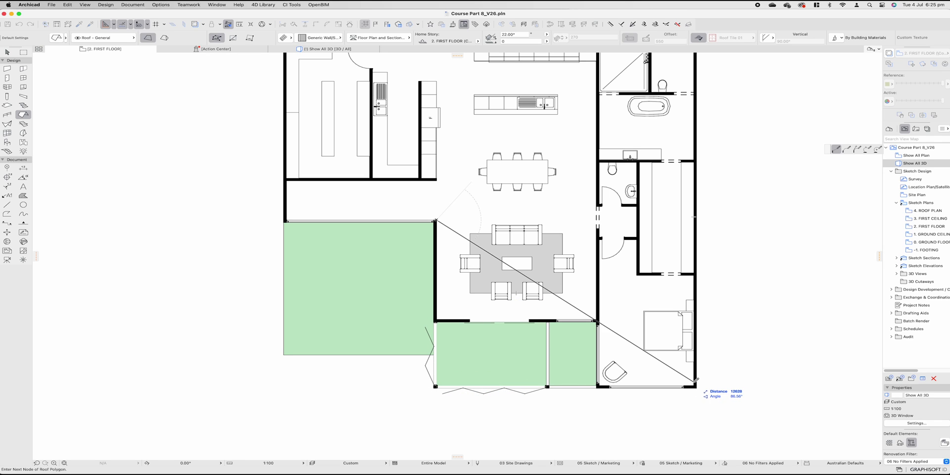
{"action": "left_click", "coordinate": [436, 386]}
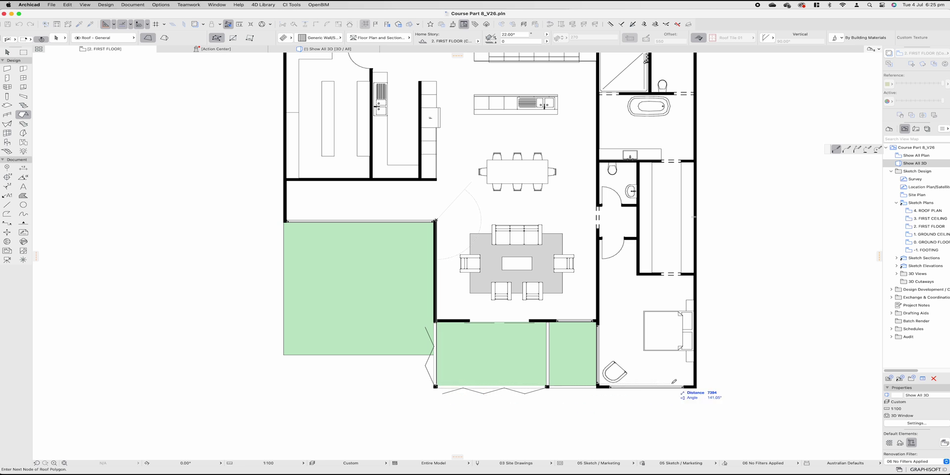
{"action": "left_click", "coordinate": [696, 386]}
Complete the roof polygon along the bedroom and bathroom side and the top exterior wall, closing it at the starting corner
{"action": "scroll", "coordinate": [697, 238], "scroll_direction": "up", "scroll_amount": 5}
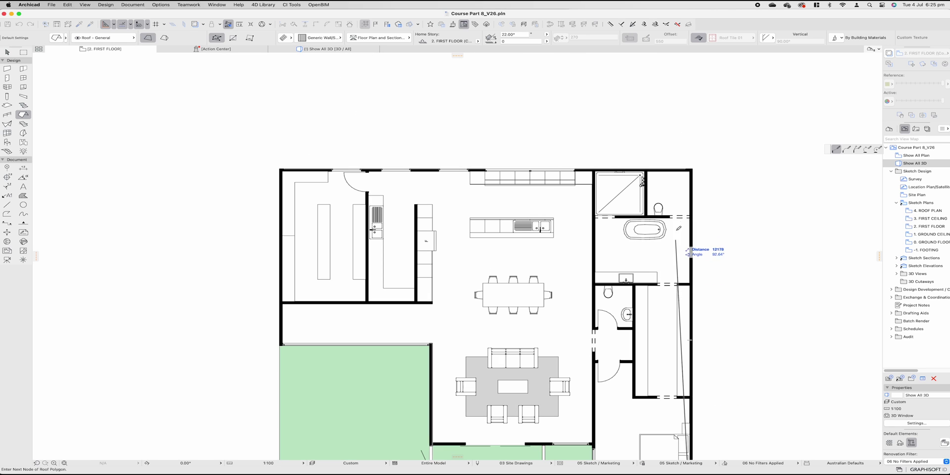
{"action": "scroll", "coordinate": [693, 169], "scroll_direction": "up", "scroll_amount": 5}
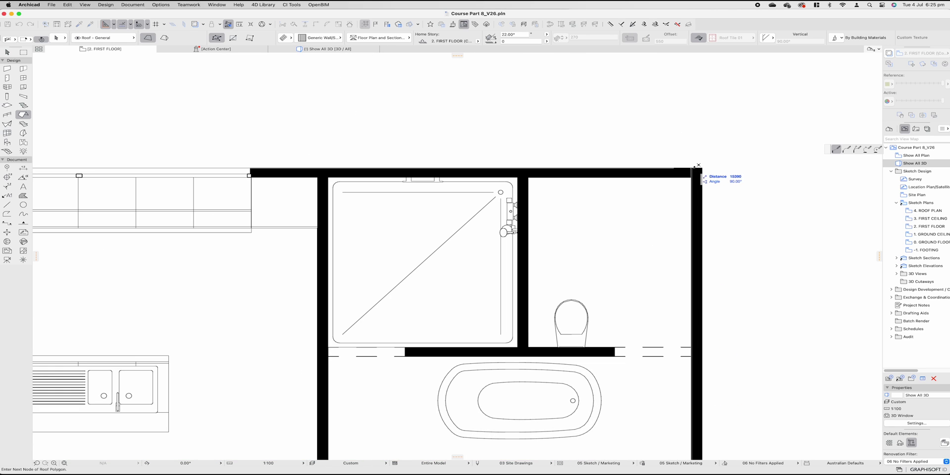
{"action": "left_click", "coordinate": [696, 166]}
{"action": "scroll", "coordinate": [549, 183], "scroll_direction": "down", "scroll_amount": 5}
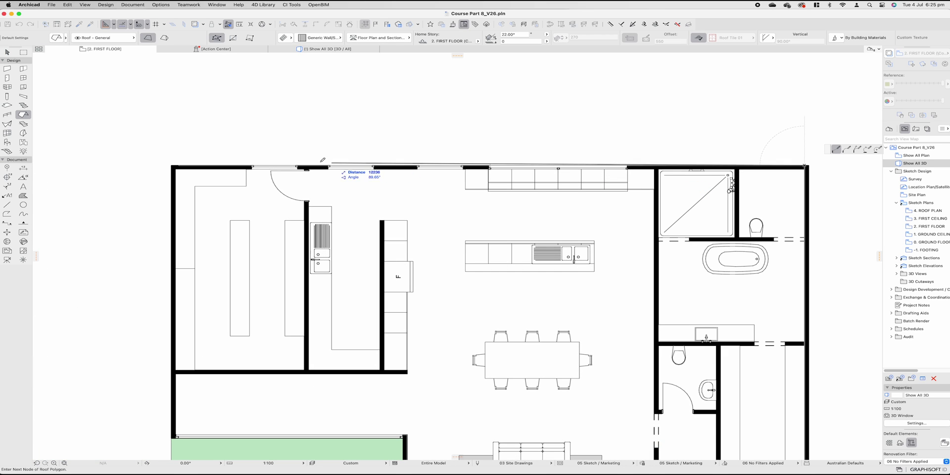
{"action": "left_click", "coordinate": [181, 167]}
{"action": "scroll", "coordinate": [208, 237], "scroll_direction": "down", "scroll_amount": 3}
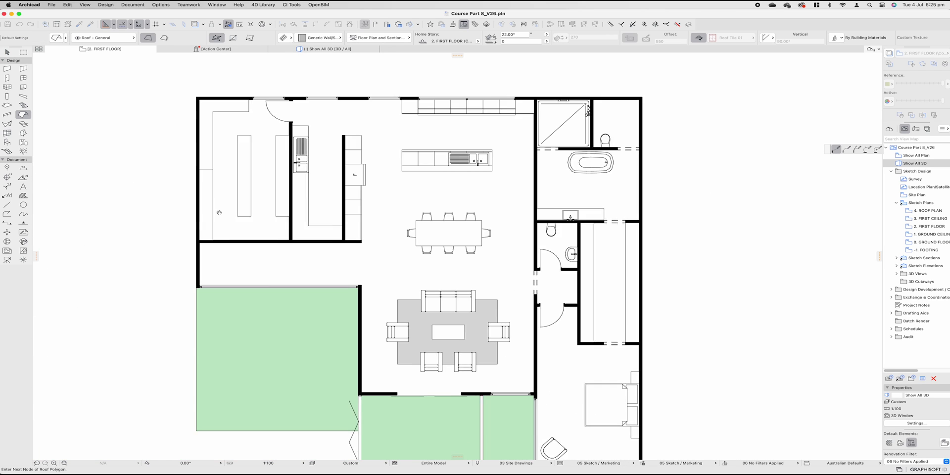
{"action": "double_click", "coordinate": [209, 265]}
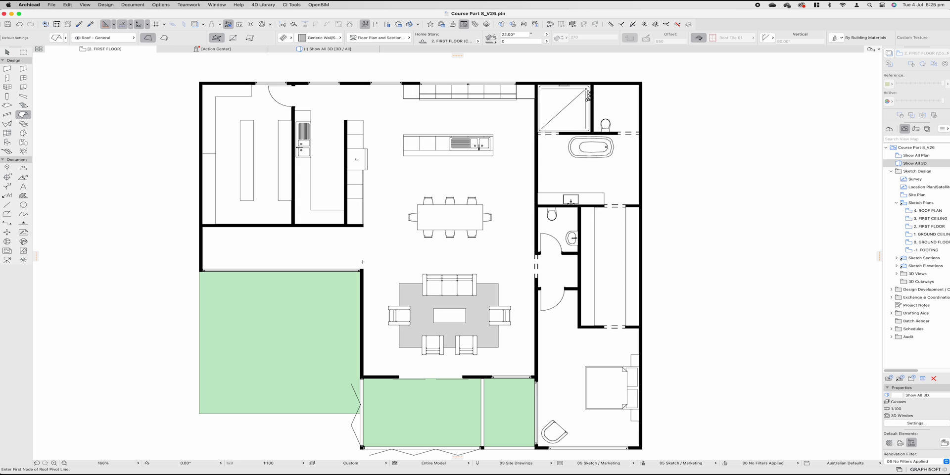
{"action": "key", "text": "Escape"}
In the 3D view, set the new single-plane roof's home story to 4. ROOF PLAN
{"action": "left_click", "coordinate": [336, 51]}
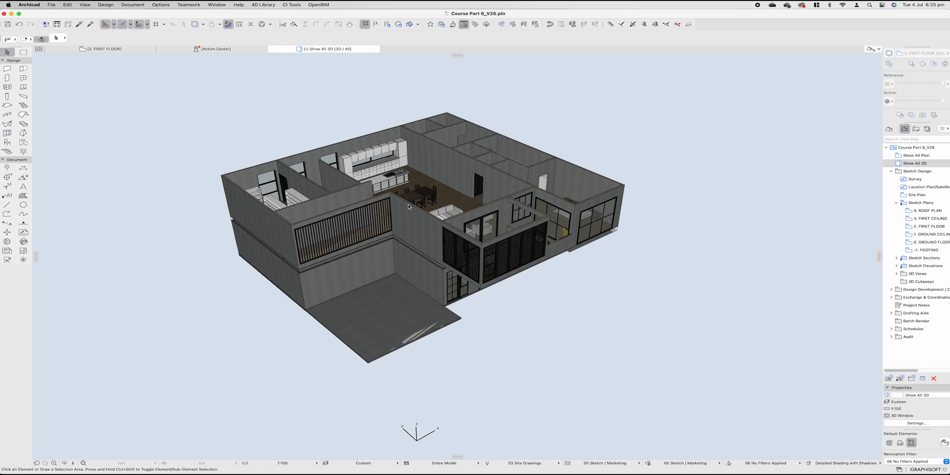
{"action": "left_click", "coordinate": [441, 247]}
{"action": "key", "text": "super+t"}
{"action": "left_click", "coordinate": [432, 71]}
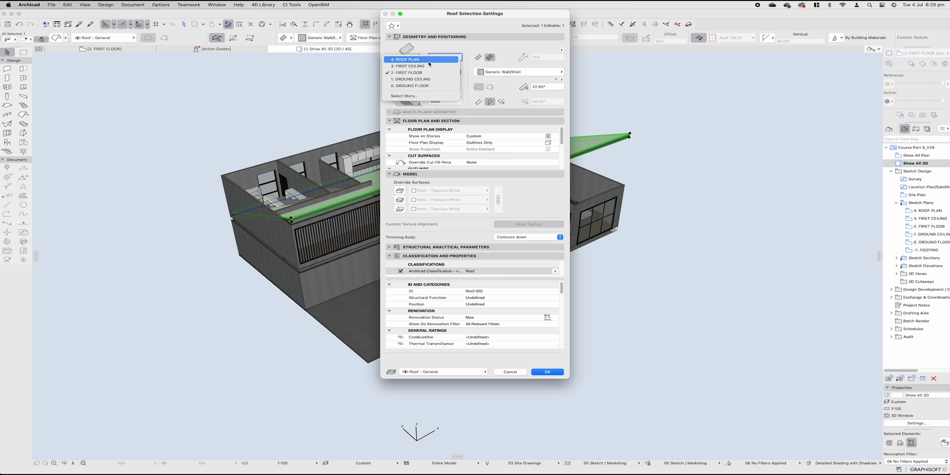
{"action": "left_click", "coordinate": [429, 60]}
{"action": "key", "text": "Return"}
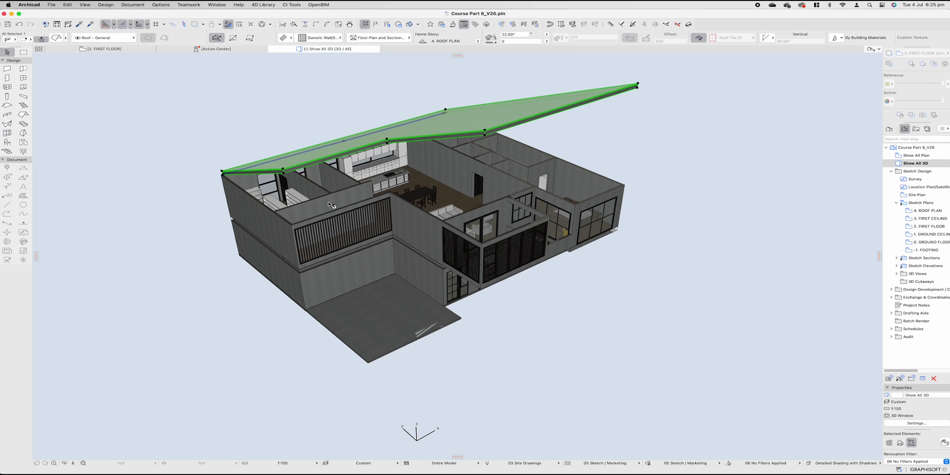
Set the single-plane roof's pitch to 1.09°
{"action": "middle_click_drag", "start_coordinate": [331, 204], "coordinate": [529, 127], "text": "shift"}
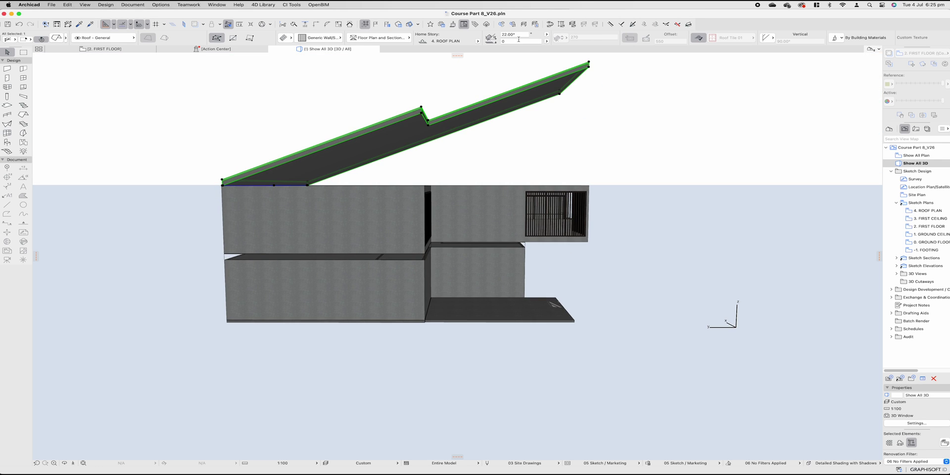
{"action": "left_click", "coordinate": [514, 35]}
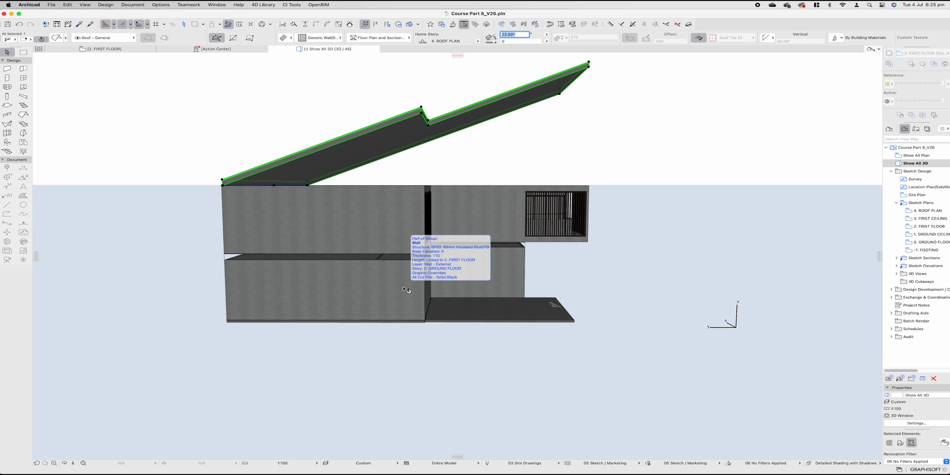
{"action": "middle_click_drag", "start_coordinate": [465, 234], "coordinate": [482, 218], "text": "shift"}
{"action": "type", "text": "1.09"}
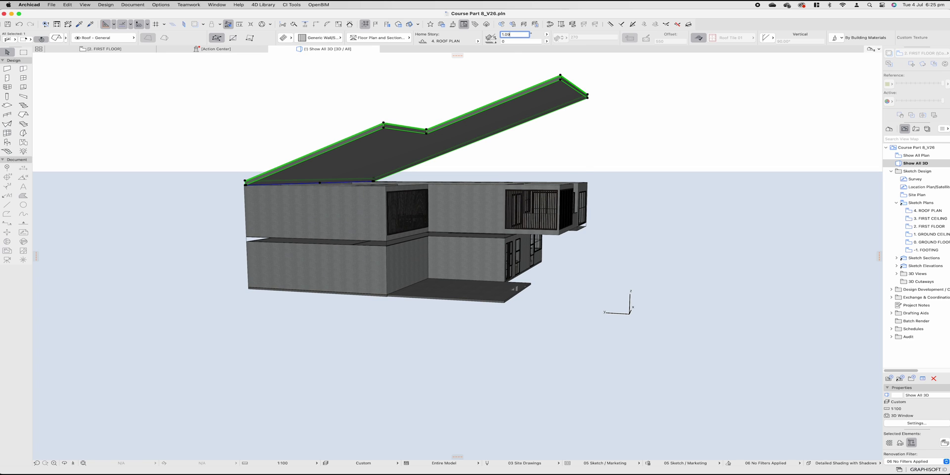
{"action": "key", "text": "Return"}
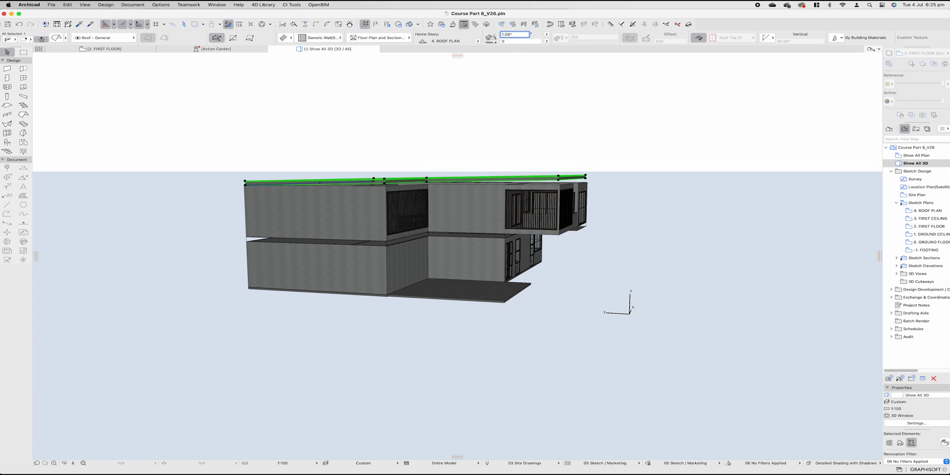
Examine from several sides how the low-pitched roof sits on the first floor walls
{"action": "middle_click_drag", "start_coordinate": [557, 222], "coordinate": [448, 228], "text": "shift"}
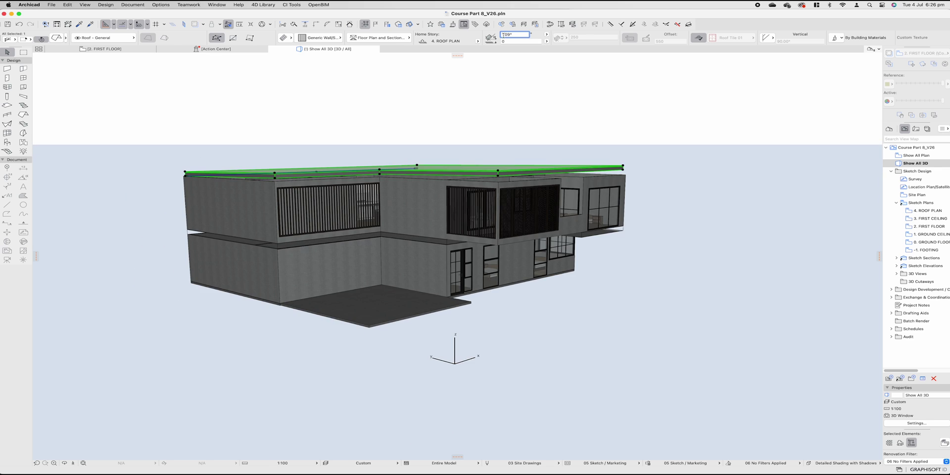
{"action": "middle_click_drag", "start_coordinate": [481, 176], "coordinate": [434, 205], "text": "shift"}
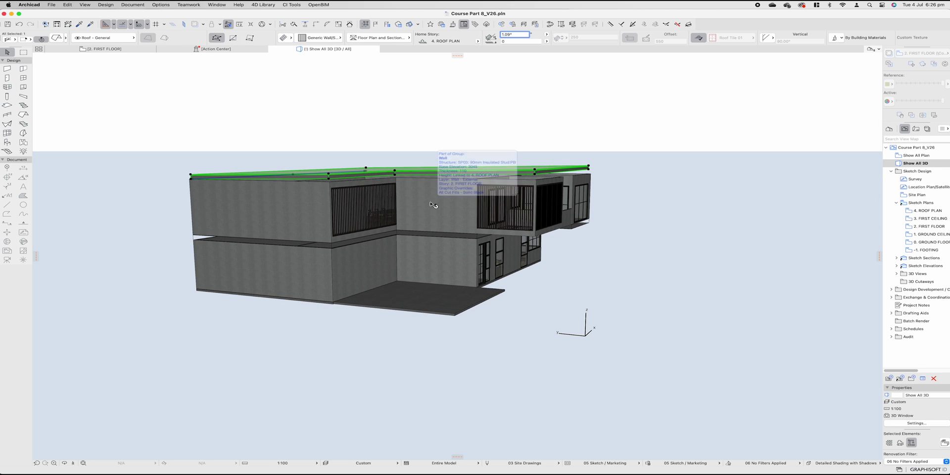
{"action": "scroll", "coordinate": [434, 205], "scroll_direction": "down", "scroll_amount": 1}
{"action": "scroll", "coordinate": [429, 193], "scroll_direction": "up", "scroll_amount": 2}
{"action": "mouse_move", "coordinate": [428, 193]}
{"action": "middle_mouse_down", "text": "shift"}
{"action": "mouse_move", "coordinate": [490, 201]}
{"action": "mouse_move", "coordinate": [508, 253]}
{"action": "mouse_move", "coordinate": [495, 213]}
{"action": "mouse_move", "coordinate": [426, 195]}
{"action": "middle_mouse_up", "text": "shift"}
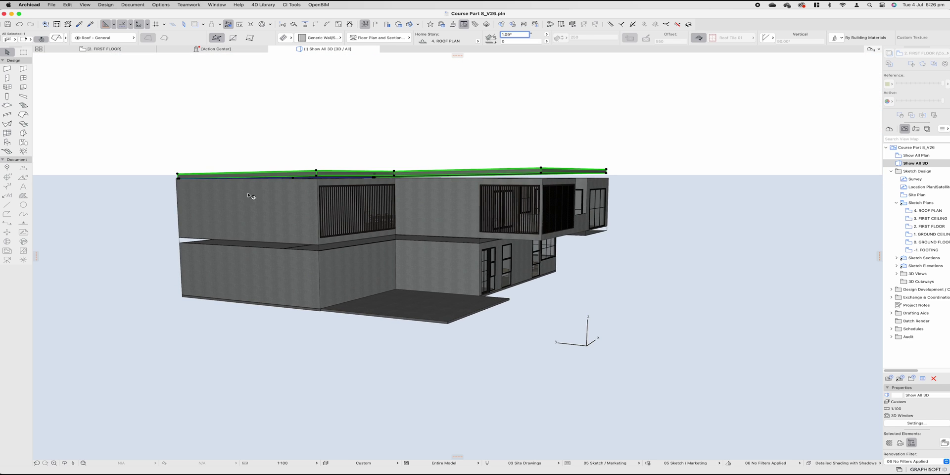
{"action": "middle_click_drag", "start_coordinate": [153, 178], "coordinate": [447, 208], "text": "shift"}
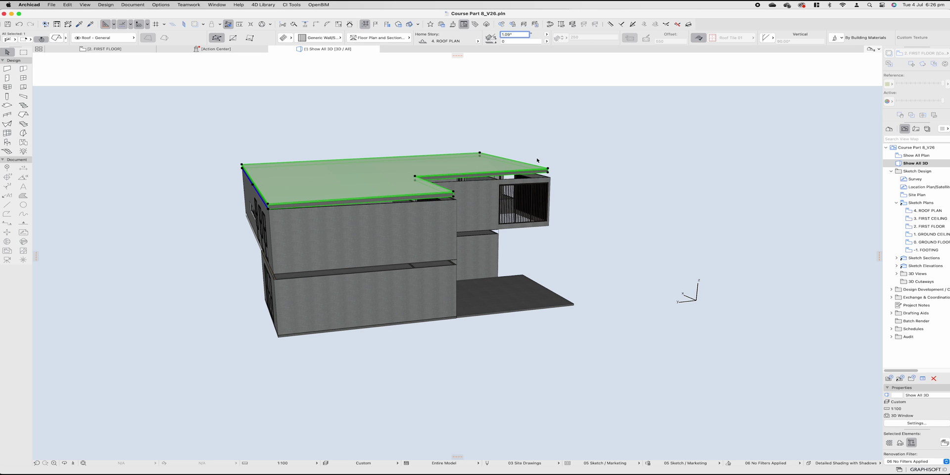
{"action": "middle_click_drag", "start_coordinate": [514, 166], "coordinate": [242, 195], "text": "shift"}
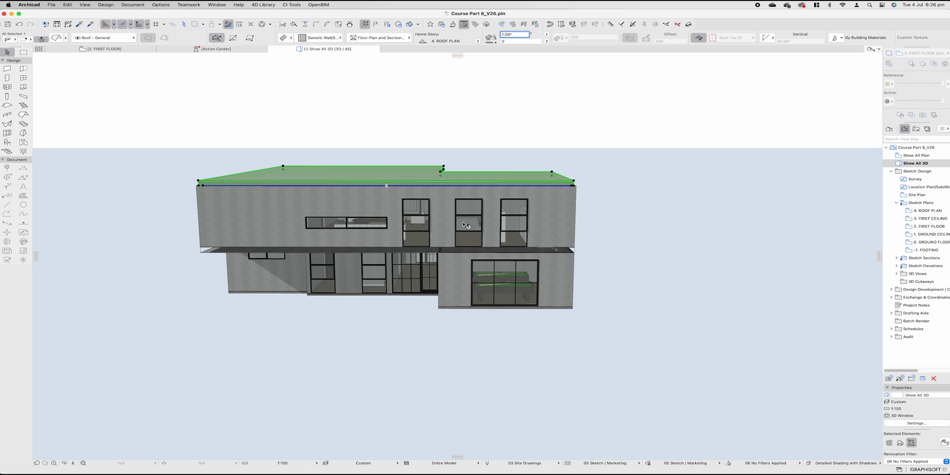
{"action": "middle_click_drag", "start_coordinate": [207, 197], "coordinate": [473, 236], "text": "shift"}
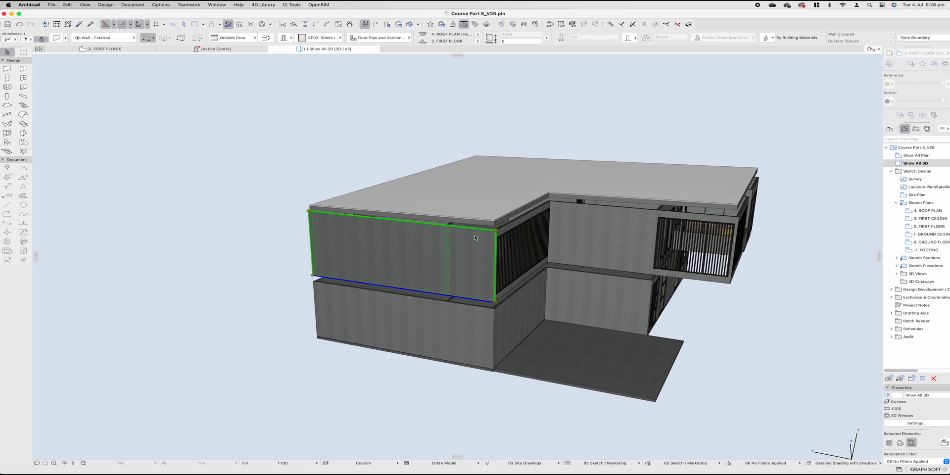
Select the first-floor external walls and stretch their tops above the low-pitched roof to form parapets
{"action": "left_click", "coordinate": [523, 218], "text": "shift"}
{"action": "left_click", "coordinate": [592, 208], "text": "shift"}
{"action": "left_click", "coordinate": [740, 214], "text": "shift"}
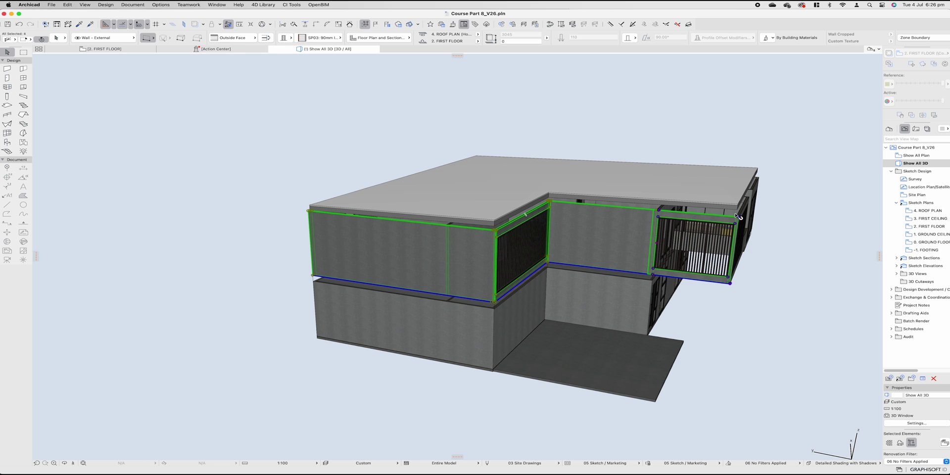
{"action": "middle_click_drag", "start_coordinate": [538, 225], "coordinate": [386, 242], "text": "shift"}
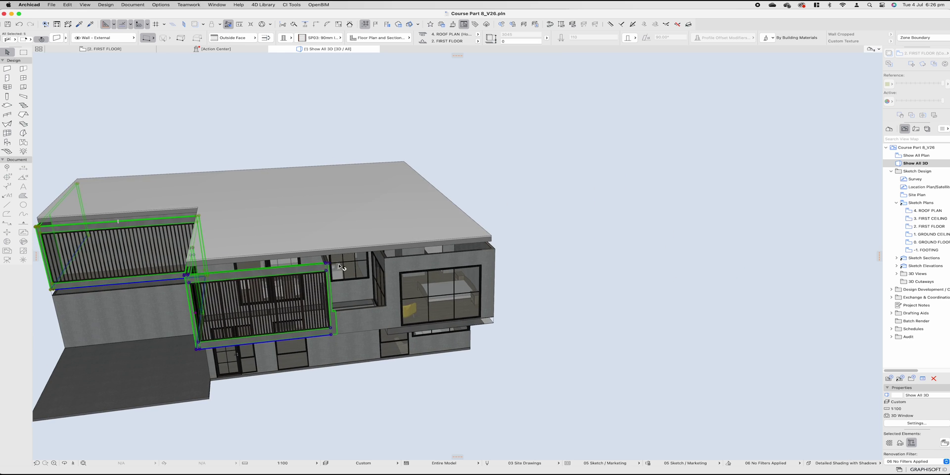
{"action": "left_click", "coordinate": [219, 263]}
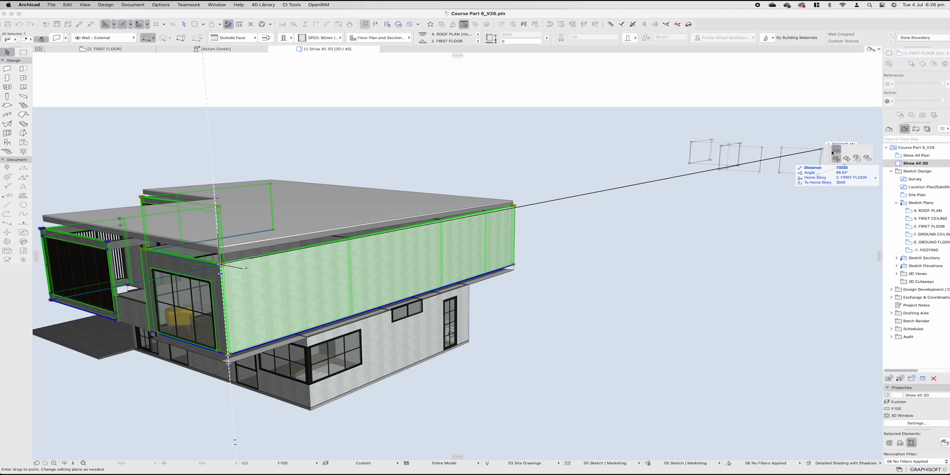
{"action": "left_click", "coordinate": [831, 150]}
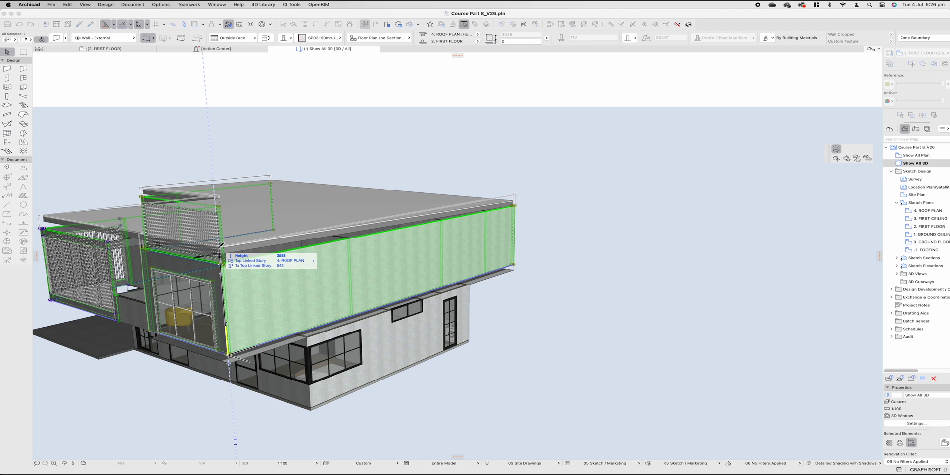
{"action": "key", "text": "Tab"}
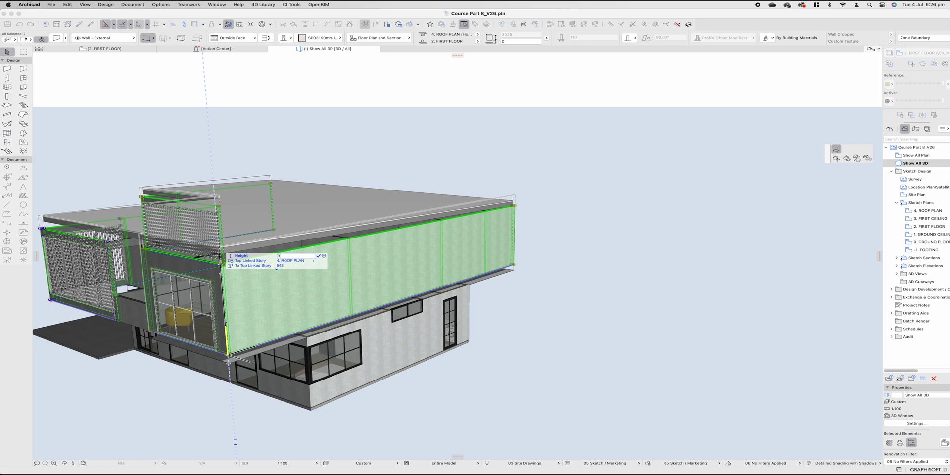
{"action": "key", "text": "Return"}
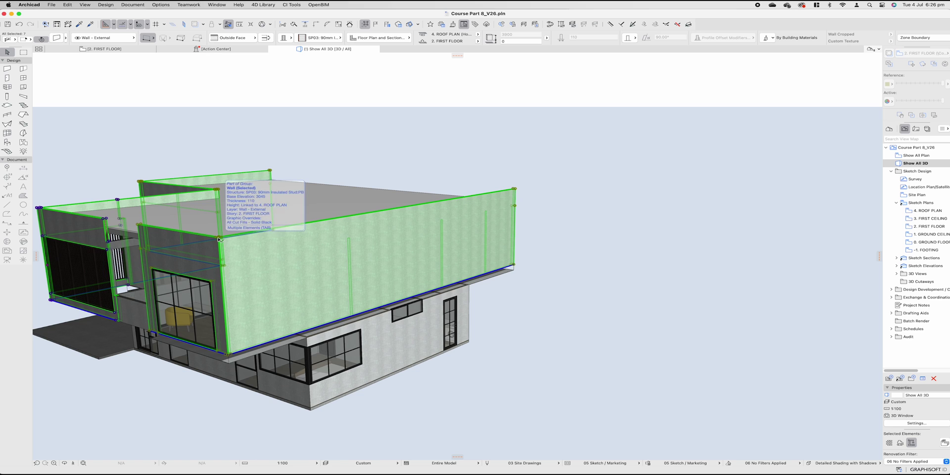
Copy the low wall between the front screen and the large window vertically, aligning its top with the neighbouring parapets
{"action": "middle_click_drag", "start_coordinate": [277, 296], "coordinate": [435, 257], "text": "shift"}
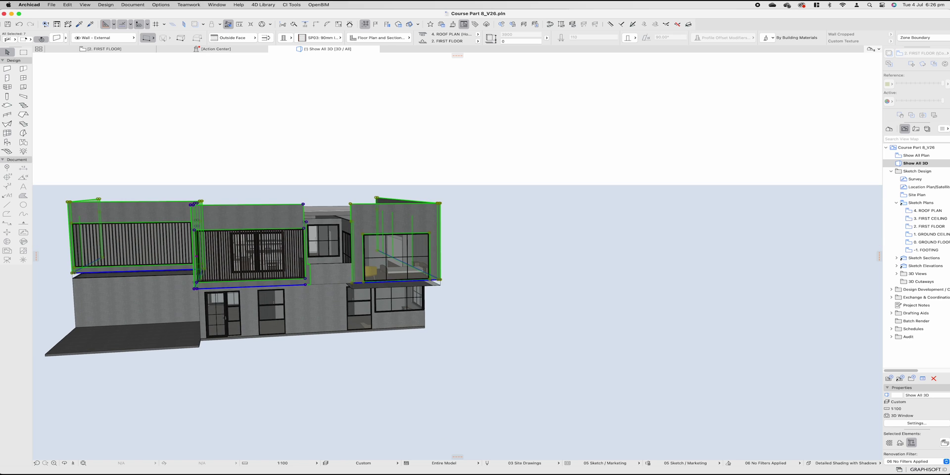
{"action": "left_click", "coordinate": [331, 274]}
{"action": "key", "text": "super+shift+d"}
{"action": "left_click", "coordinate": [352, 263]}
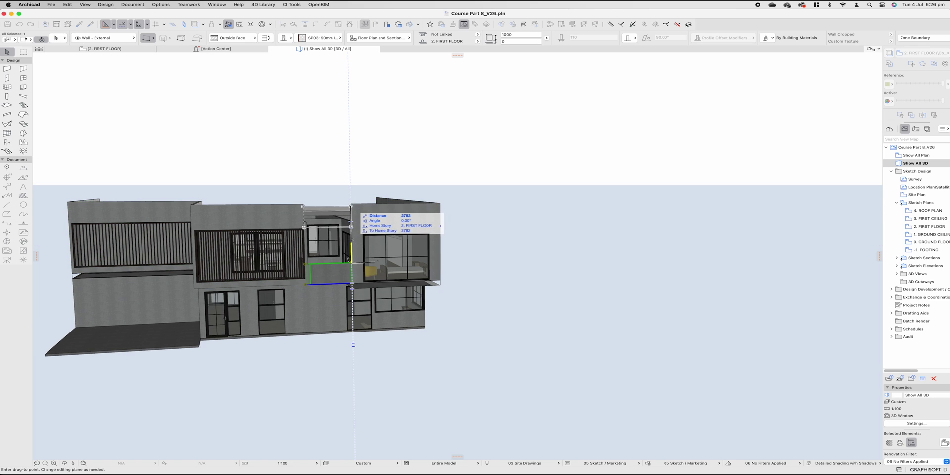
{"action": "left_click", "coordinate": [351, 204]}
{"action": "key", "text": "Escape"}
Add a CI Tools roof covering to the single-plane roof enclosed by the parapets
{"action": "middle_click_drag", "start_coordinate": [350, 213], "coordinate": [421, 171], "text": "shift"}
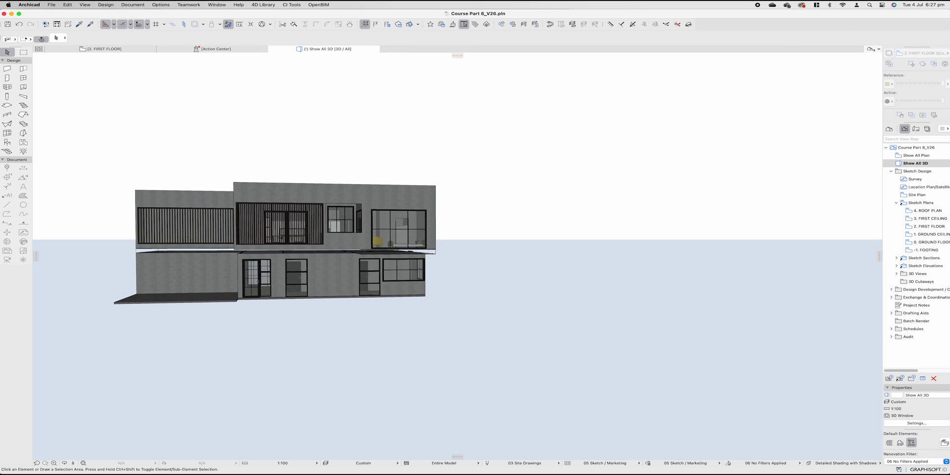
{"action": "scroll", "coordinate": [307, 247], "scroll_direction": "up", "scroll_amount": 1}
{"action": "middle_click_drag", "start_coordinate": [519, 273], "coordinate": [722, 279], "text": "shift"}
{"action": "scroll", "coordinate": [292, 260], "scroll_direction": "up", "scroll_amount": 4}
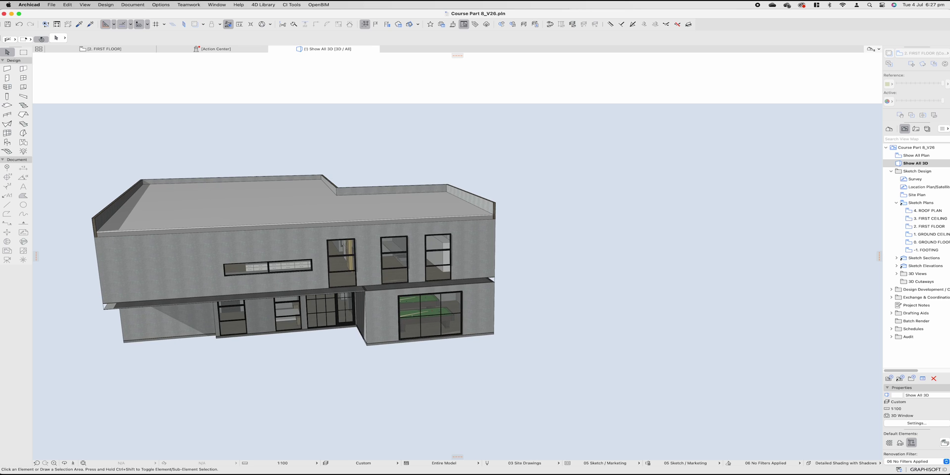
{"action": "left_click", "coordinate": [292, 207]}
{"action": "left_click", "coordinate": [291, 4]}
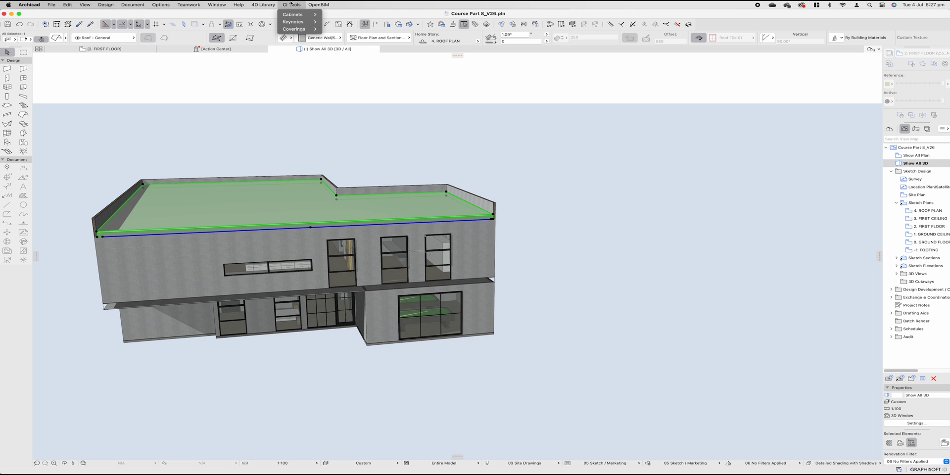
{"action": "mouse_move", "coordinate": [296, 28]}
{"action": "left_click", "coordinate": [352, 37]}
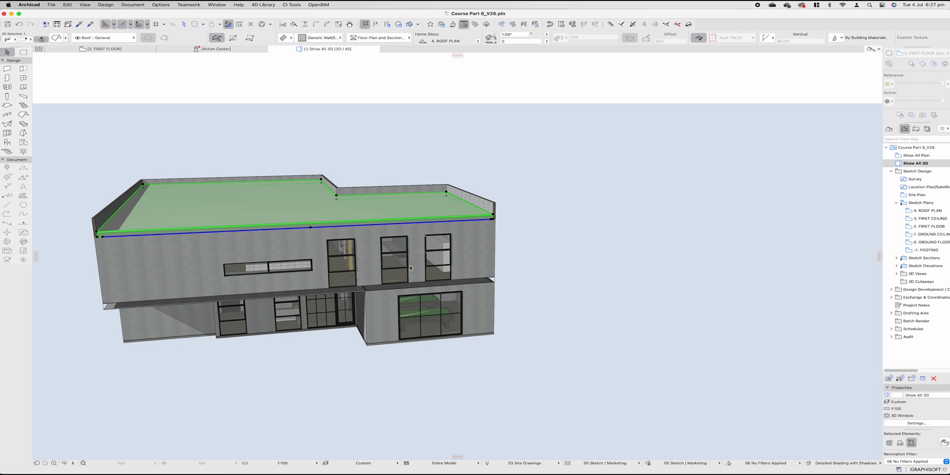
{"action": "left_click", "coordinate": [608, 455]}
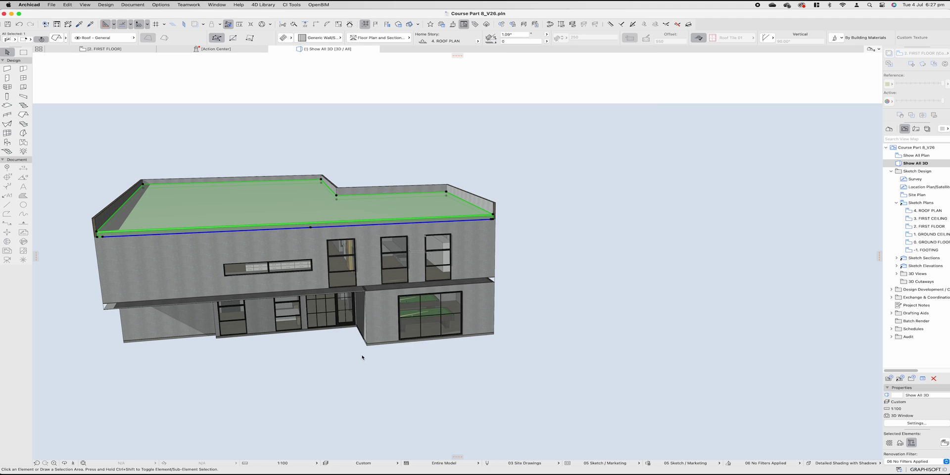
{"action": "key", "text": "Escape"}
{"action": "scroll", "coordinate": [246, 207], "scroll_direction": "up", "scroll_amount": 3}
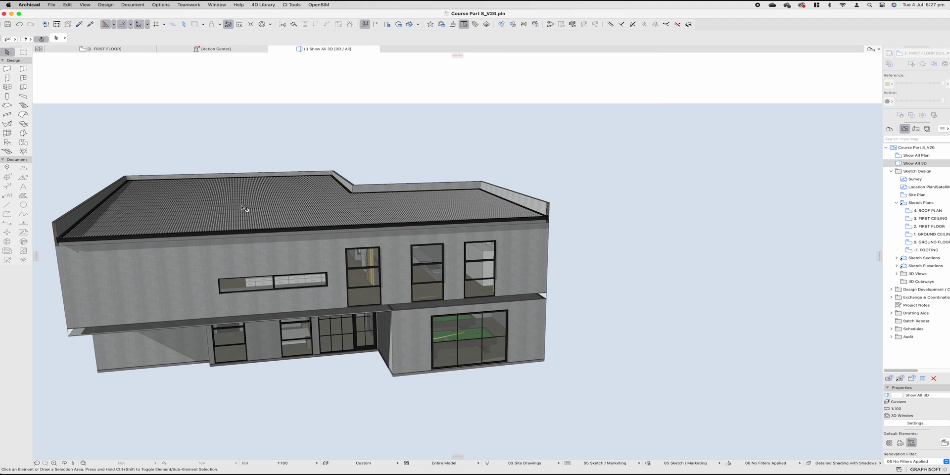
Review the roof covering's edge types and the available alternatives in Edit Roof Edges without applying changes
{"action": "middle_click_drag", "start_coordinate": [246, 208], "coordinate": [248, 245], "text": "shift"}
{"action": "scroll", "coordinate": [247, 247], "scroll_direction": "up", "scroll_amount": 5}
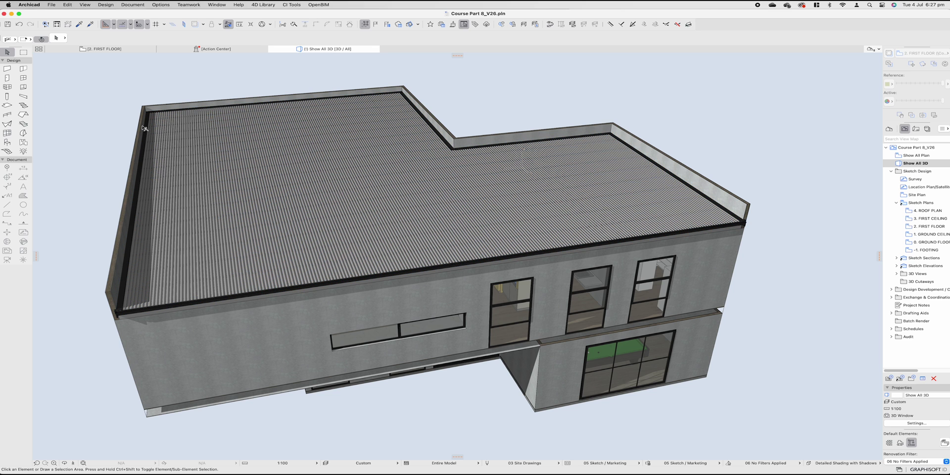
{"action": "left_click", "coordinate": [524, 178]}
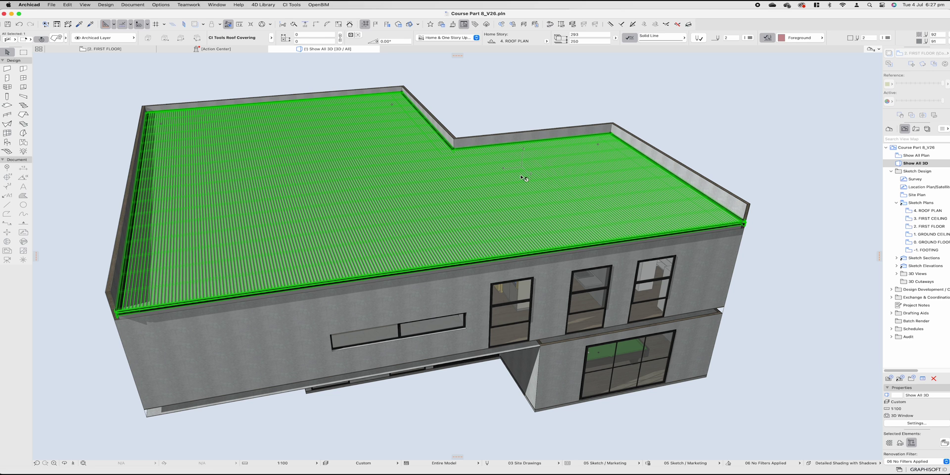
{"action": "left_click", "coordinate": [285, 4]}
{"action": "mouse_move", "coordinate": [297, 28]}
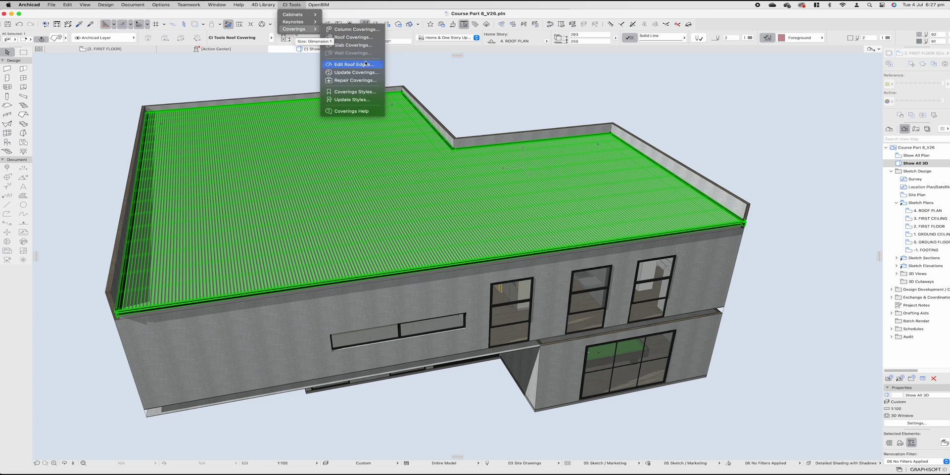
{"action": "left_click", "coordinate": [364, 69]}
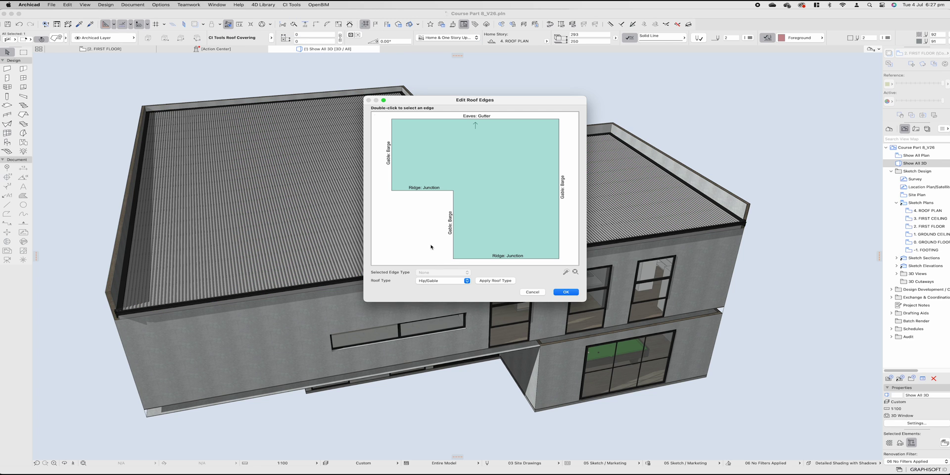
{"action": "left_click_drag", "start_coordinate": [463, 100], "coordinate": [406, 129]}
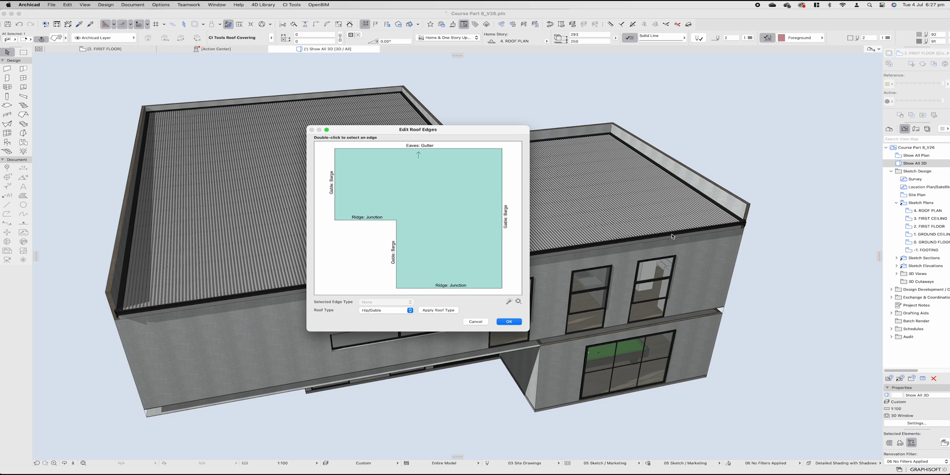
{"action": "double_click", "coordinate": [429, 148]}
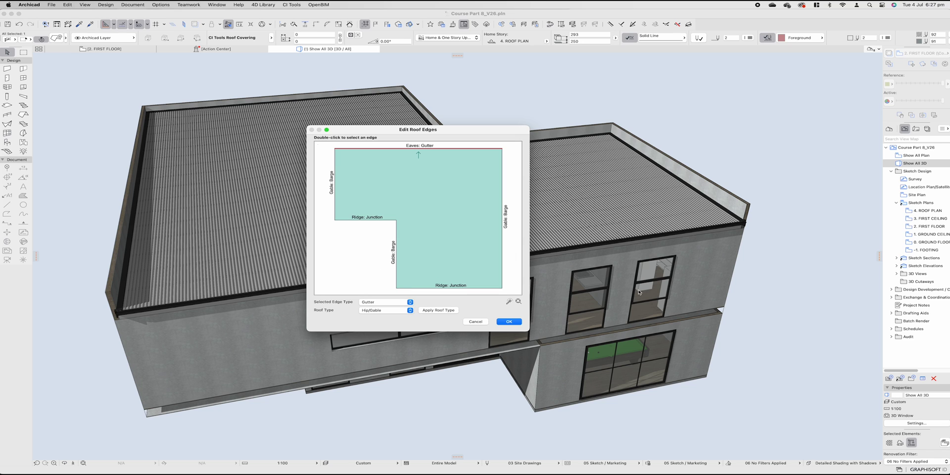
{"action": "double_click", "coordinate": [335, 201]}
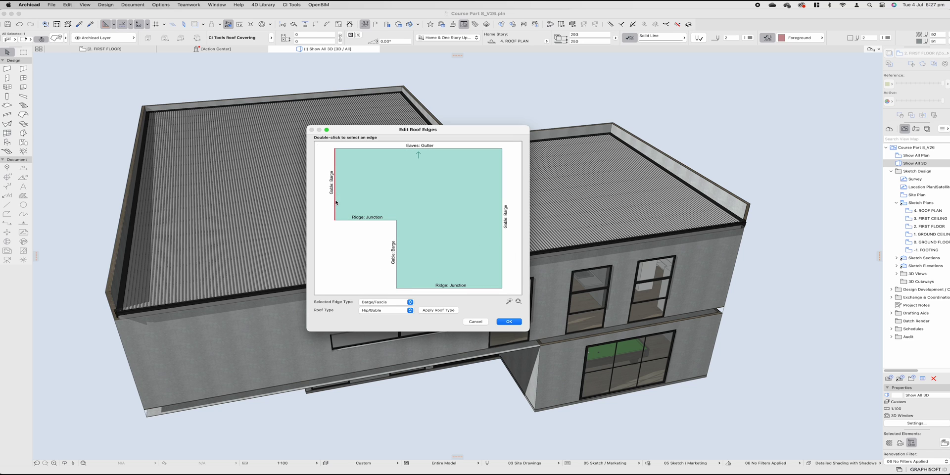
{"action": "double_click", "coordinate": [362, 221]}
{"action": "left_click", "coordinate": [394, 302]}
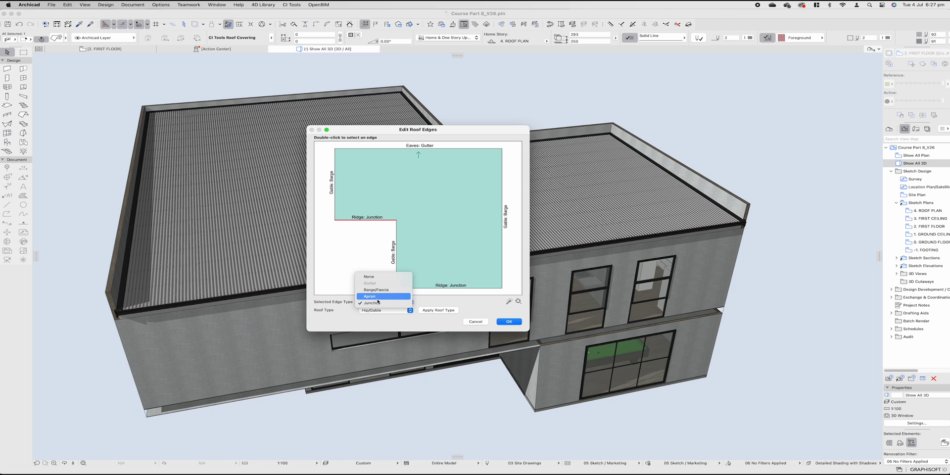
{"action": "left_click", "coordinate": [376, 302]}
{"action": "left_click", "coordinate": [476, 321]}
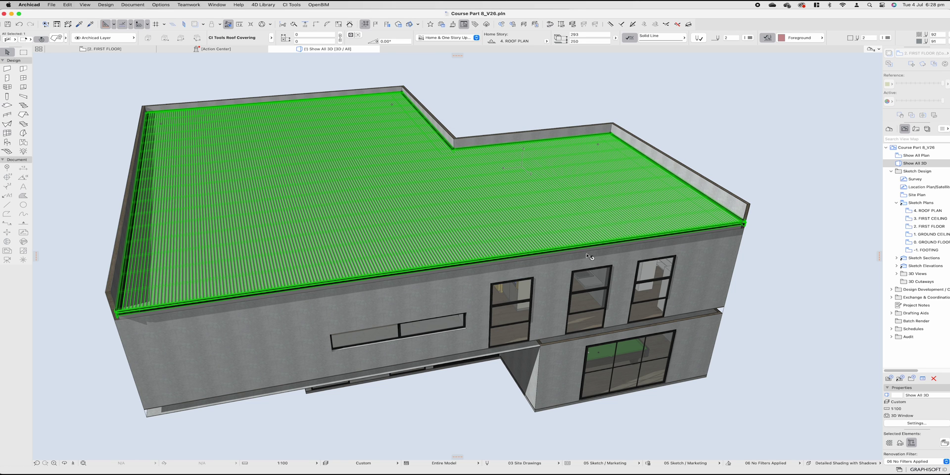
{"action": "key", "text": "Escape"}
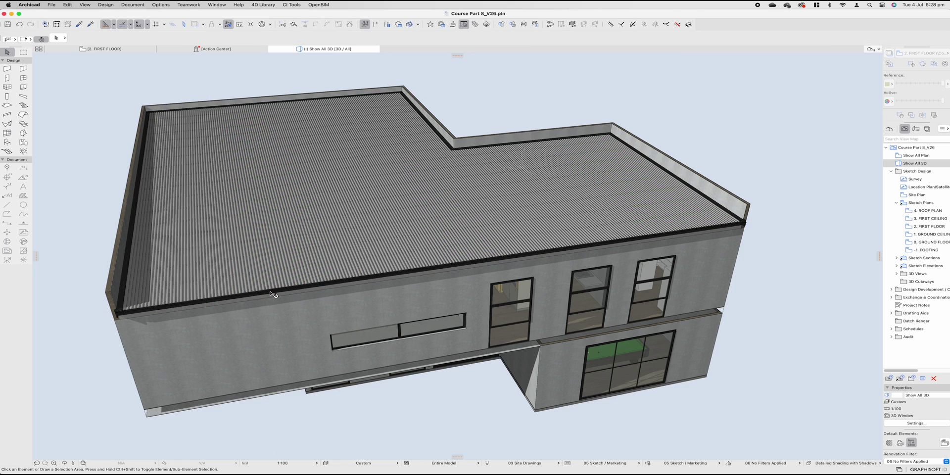
Set all gable and ridge edges of the roof covering to Apron, keeping the eaves edge as Gutter
{"action": "scroll", "coordinate": [315, 270], "scroll_direction": "up", "scroll_amount": 3}
{"action": "left_click", "coordinate": [316, 270]}
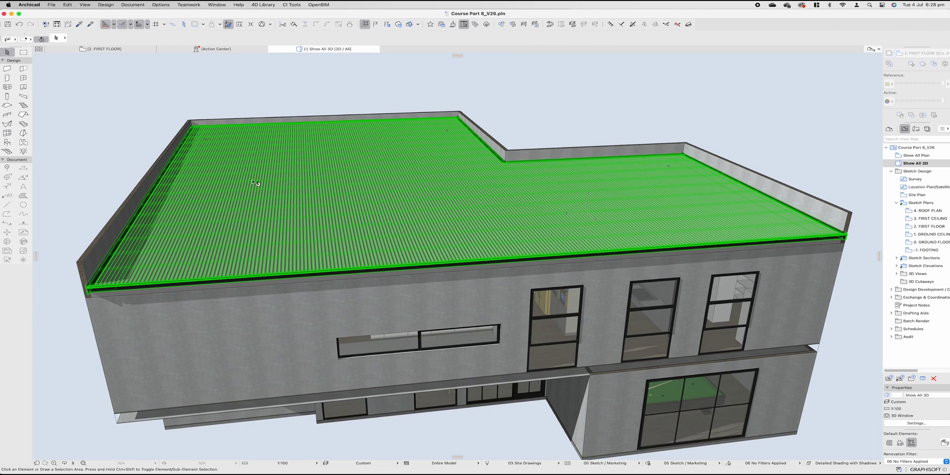
{"action": "left_click", "coordinate": [292, 4]}
{"action": "mouse_move", "coordinate": [297, 28]}
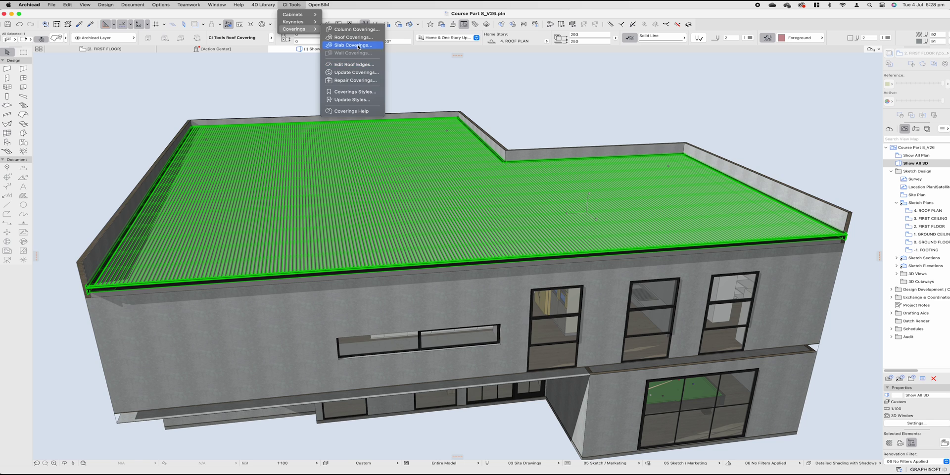
{"action": "left_click", "coordinate": [356, 64]}
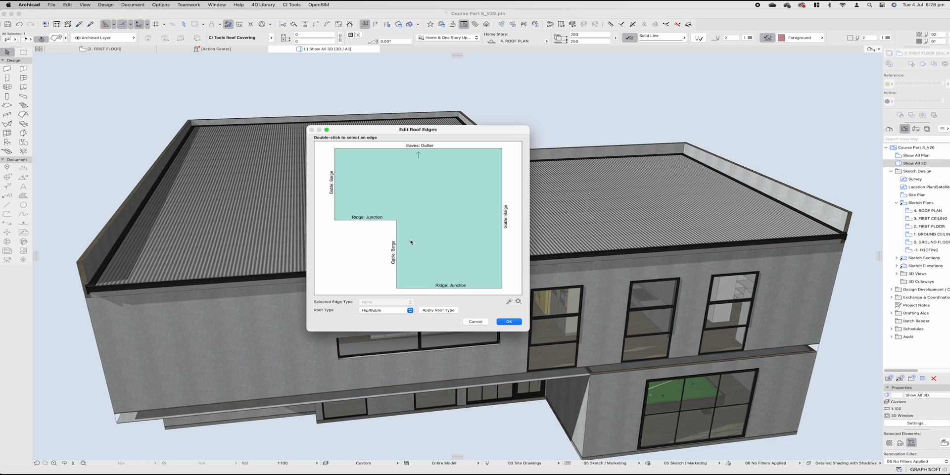
{"action": "double_click", "coordinate": [335, 193]}
{"action": "double_click", "coordinate": [378, 220]}
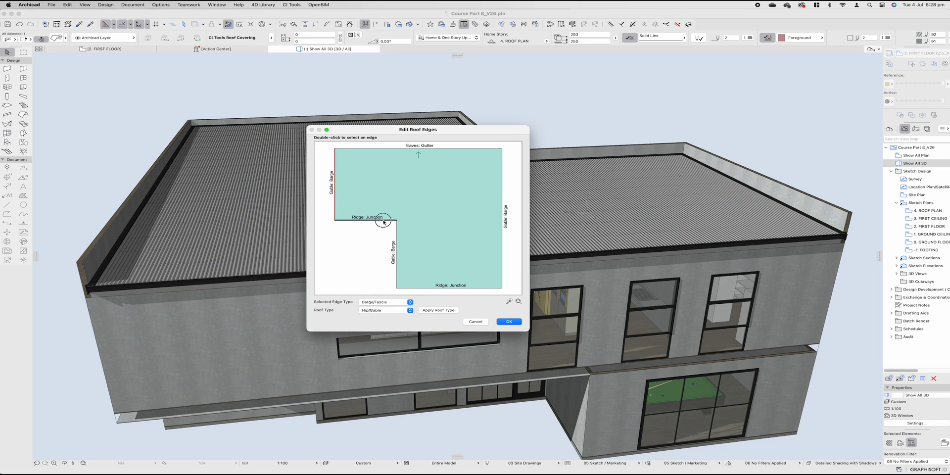
{"action": "double_click", "coordinate": [396, 242]}
{"action": "left_click", "coordinate": [386, 302]}
{"action": "left_click", "coordinate": [375, 292]}
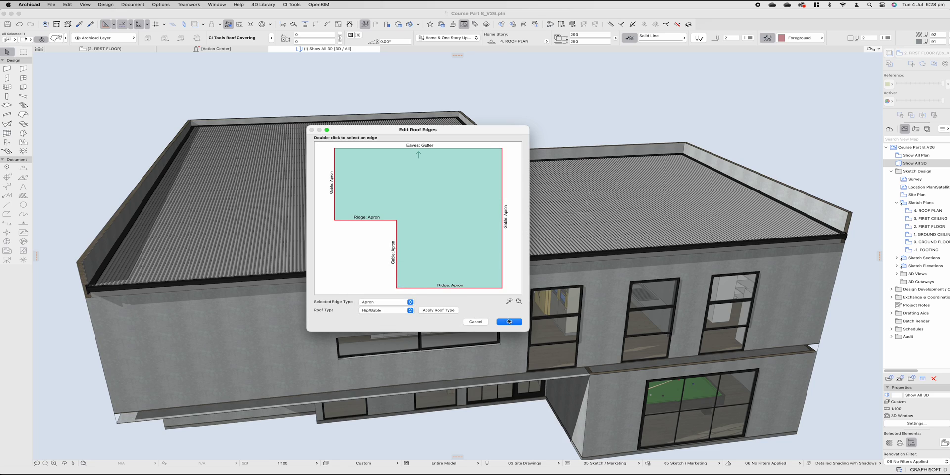
{"action": "key", "text": "Return"}
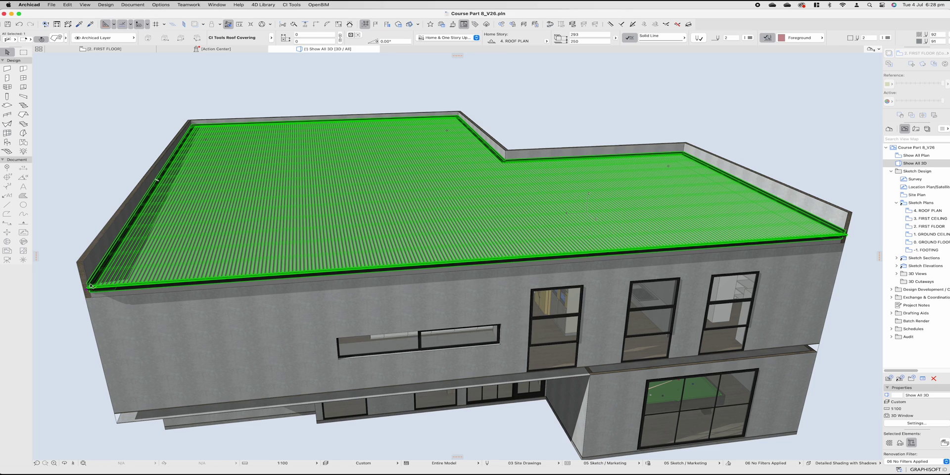
{"action": "key", "text": "Escape"}
Examine the apron flashing and gutter where the roof covering meets the parapet at the corner
{"action": "scroll", "coordinate": [91, 285], "scroll_direction": "up", "scroll_amount": 10}
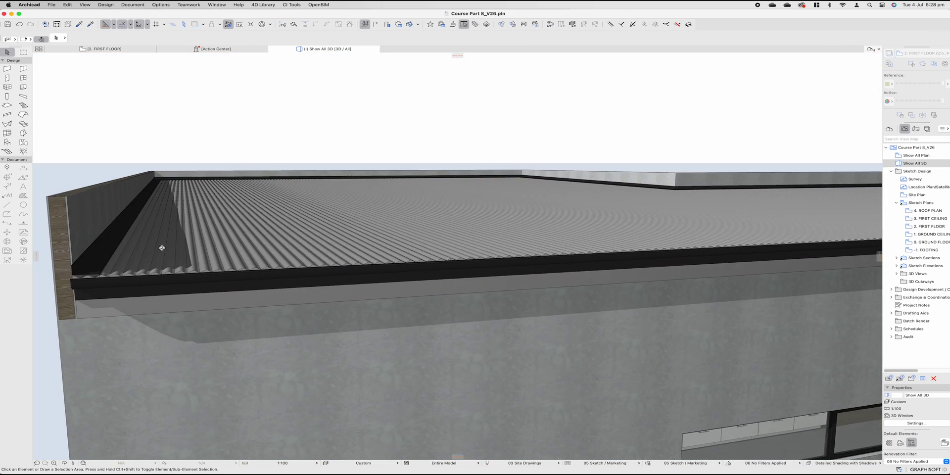
{"action": "scroll", "coordinate": [99, 270], "scroll_direction": "up", "scroll_amount": 5}
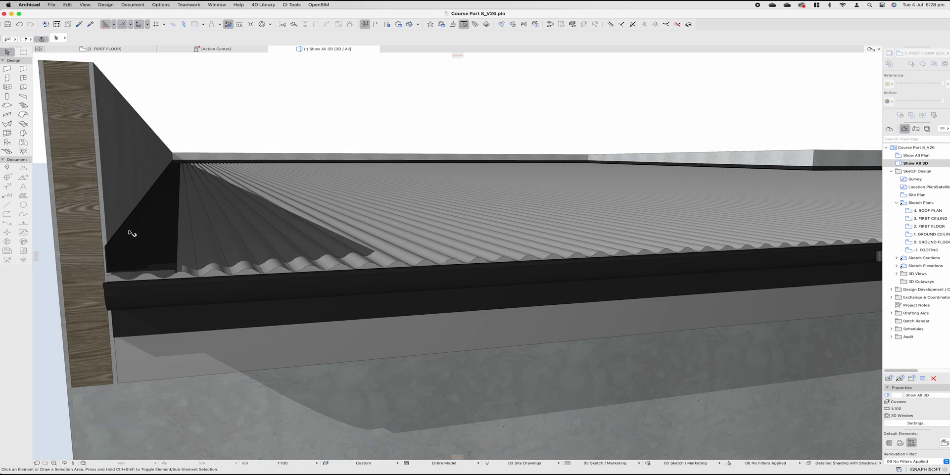
{"action": "scroll", "coordinate": [131, 230], "scroll_direction": "down", "scroll_amount": 5}
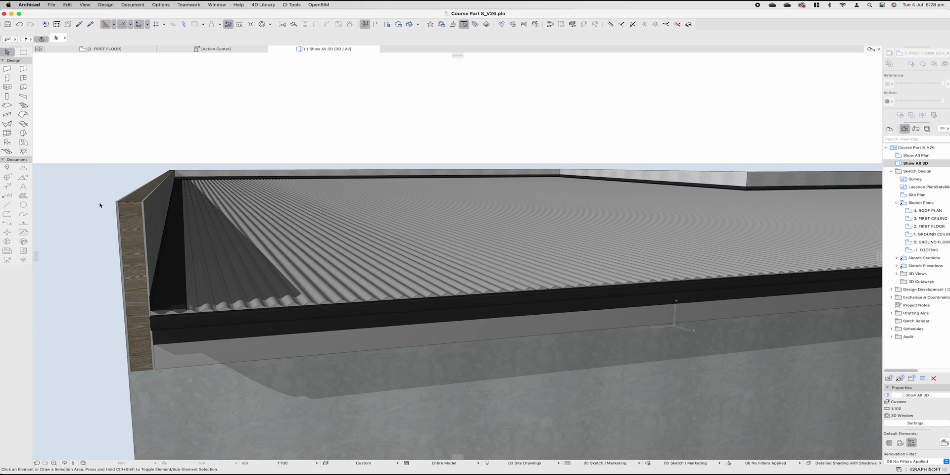
{"action": "scroll", "coordinate": [180, 245], "scroll_direction": "down", "scroll_amount": 10}
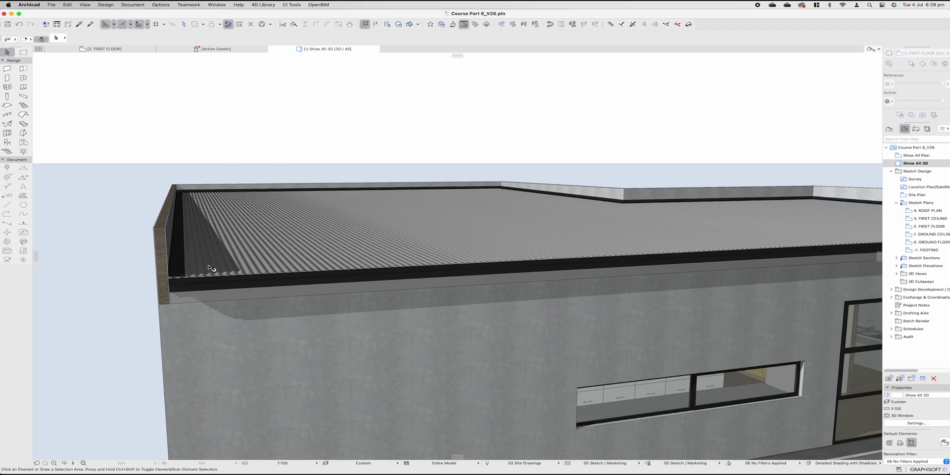
{"action": "middle_click_drag", "start_coordinate": [205, 252], "coordinate": [203, 244], "text": "shift"}
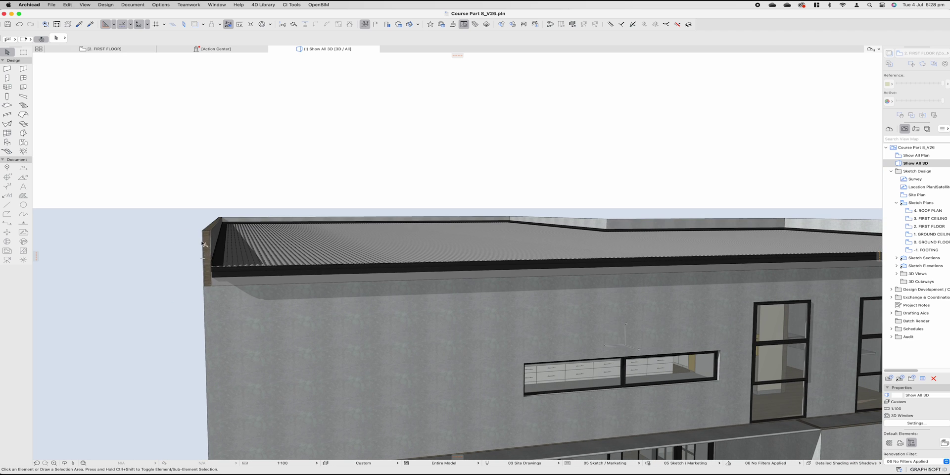
Offset the single-plane roof's gable edge outward to meet the outer face of the side wall
{"action": "left_click", "coordinate": [218, 271]}
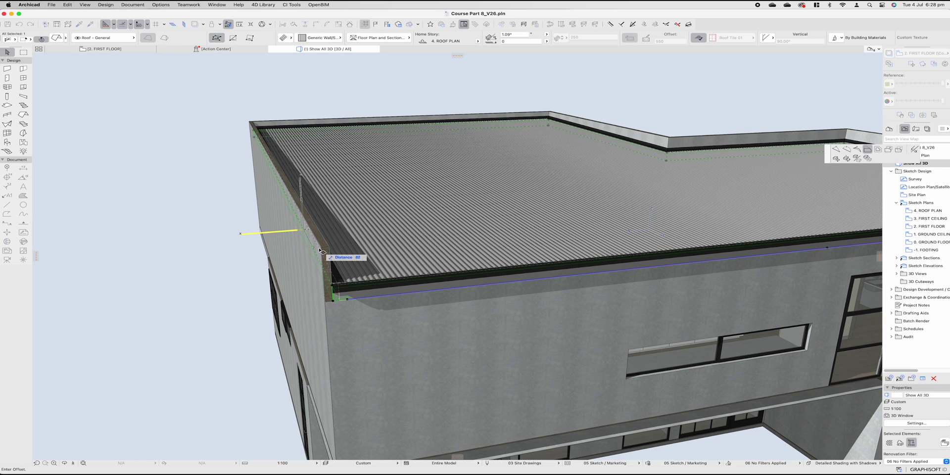
{"action": "left_click", "coordinate": [323, 295]}
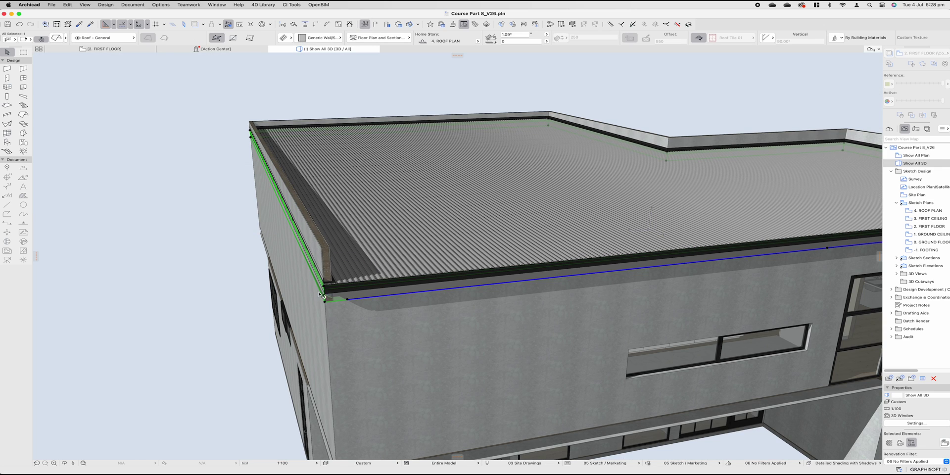
{"action": "right_click", "coordinate": [325, 253]}
{"action": "key", "text": "Escape"}
{"action": "key", "text": "Escape"}
Cut off the side wall's parapet above the roof using Subtraction with upward extrusion, with the wall as target and the roof as operator
{"action": "mouse_move", "coordinate": [356, 284]}
{"action": "middle_mouse_down", "text": "shift"}
{"action": "mouse_move", "coordinate": [384, 265]}
{"action": "mouse_move", "coordinate": [333, 250]}
{"action": "middle_mouse_up", "text": "shift"}
{"action": "right_click", "coordinate": [332, 248]}
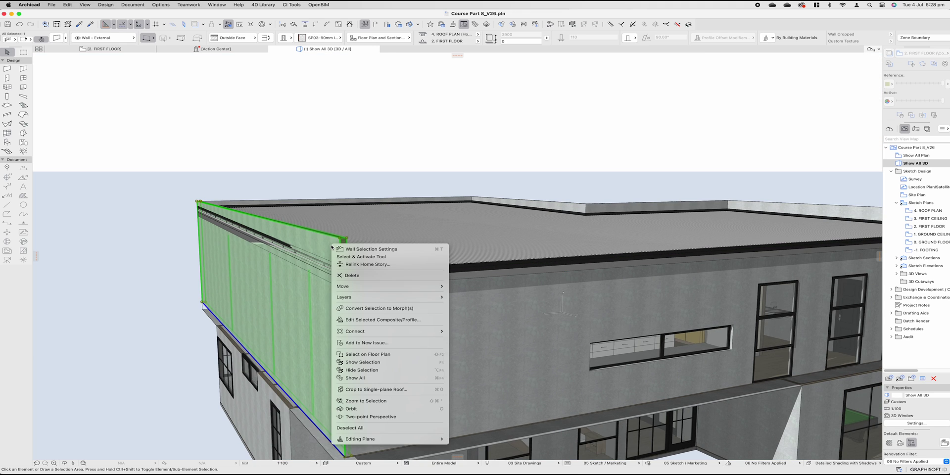
{"action": "mouse_move", "coordinate": [406, 331]}
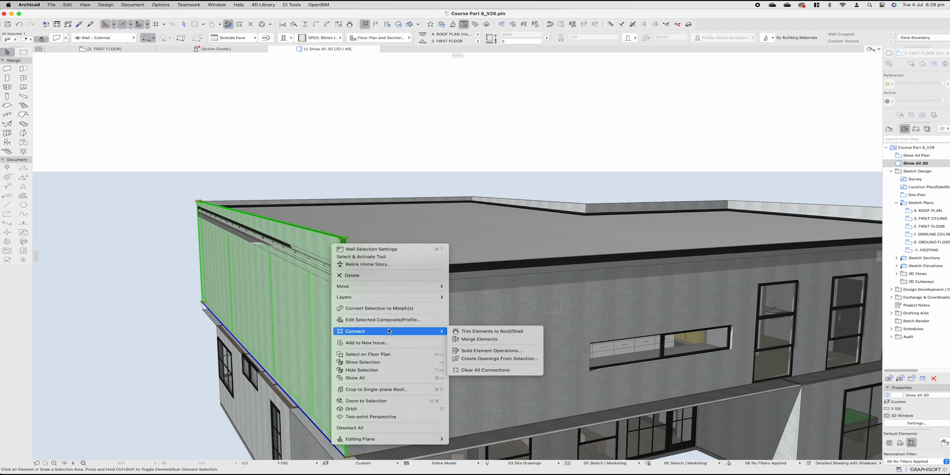
{"action": "left_click", "coordinate": [492, 350]}
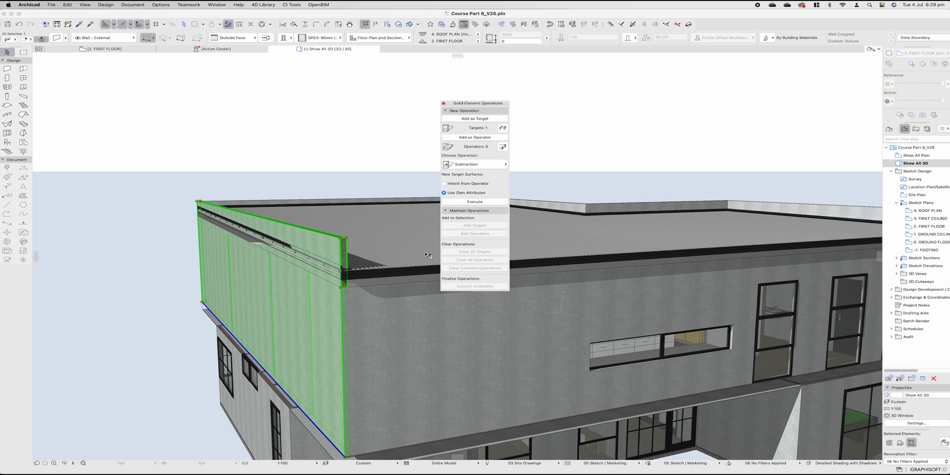
{"action": "left_click", "coordinate": [375, 287]}
{"action": "left_click", "coordinate": [474, 137]}
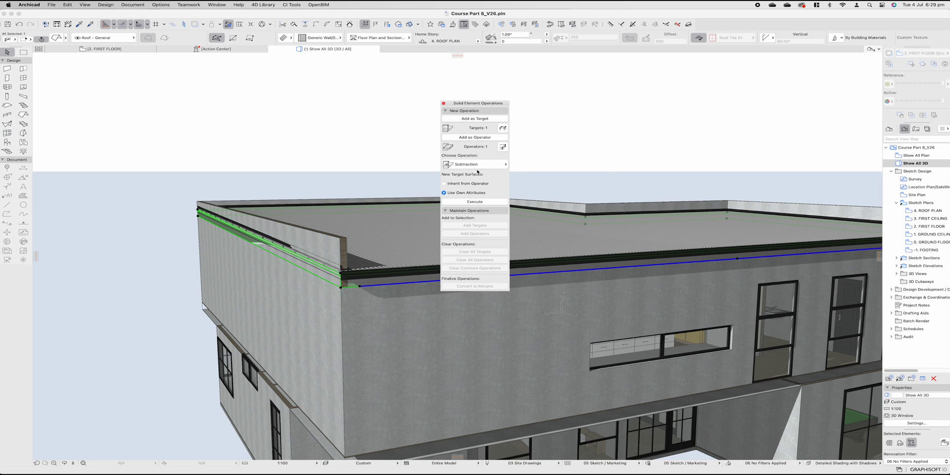
{"action": "left_click", "coordinate": [477, 165]}
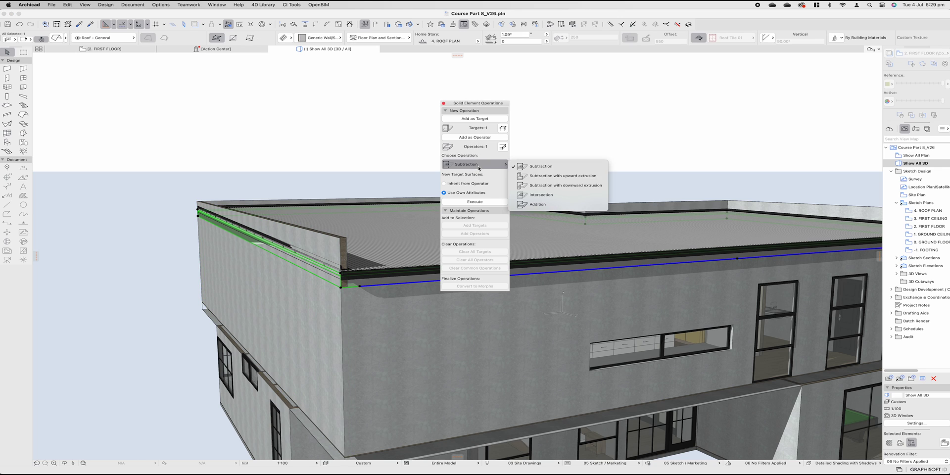
{"action": "left_click", "coordinate": [581, 179]}
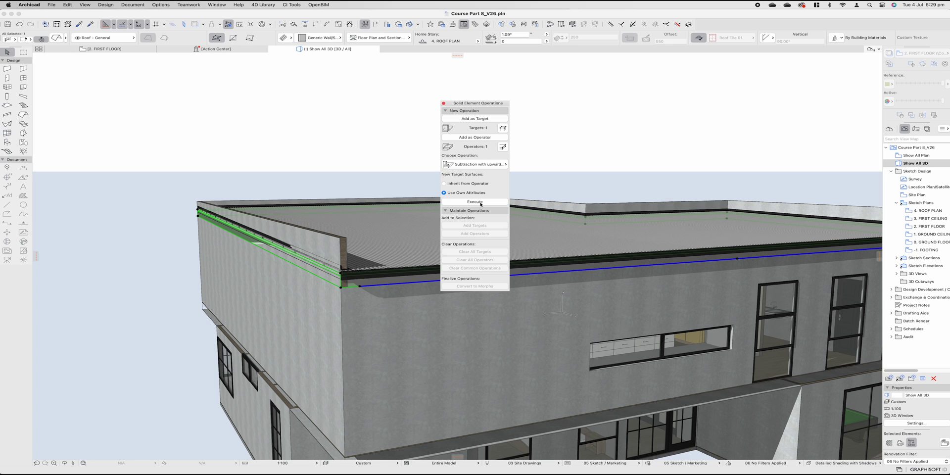
{"action": "left_click", "coordinate": [475, 202]}
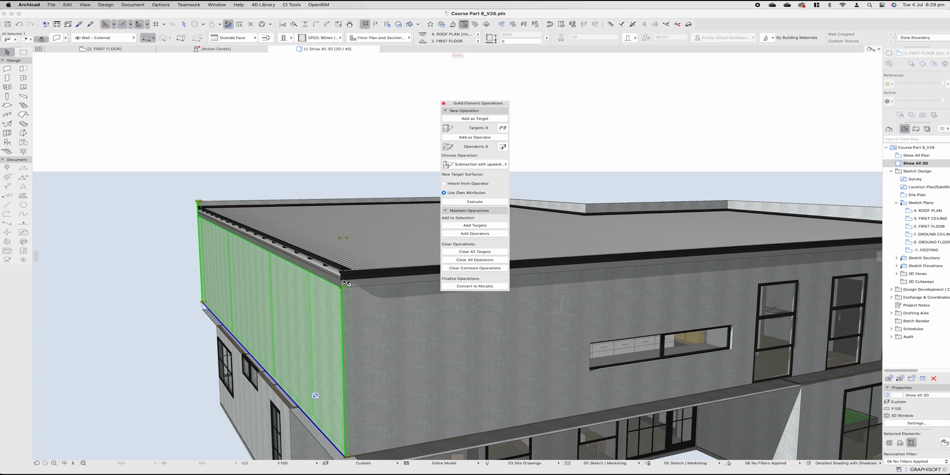
{"action": "key", "text": "Escape"}
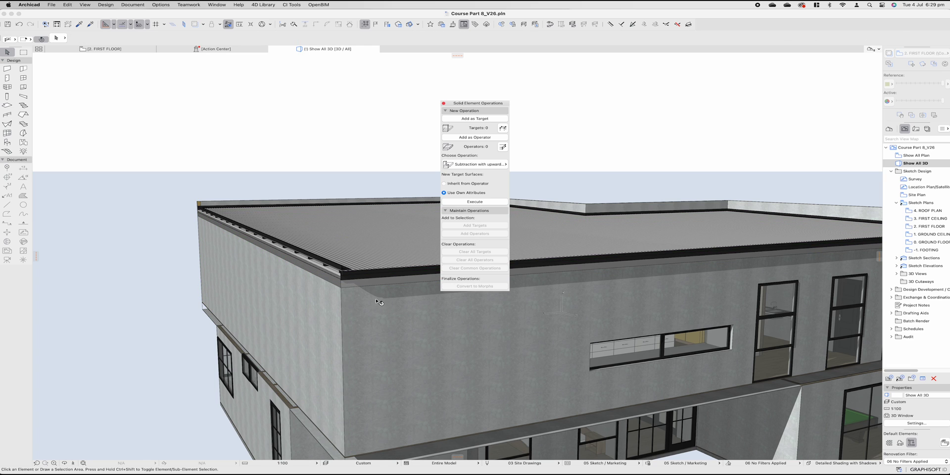
Set the roof covering's gable edge above the trimmed wall to Barge/Fascia and close the Solid Element Operations palette
{"action": "left_click", "coordinate": [310, 268]}
{"action": "left_click", "coordinate": [292, 5]}
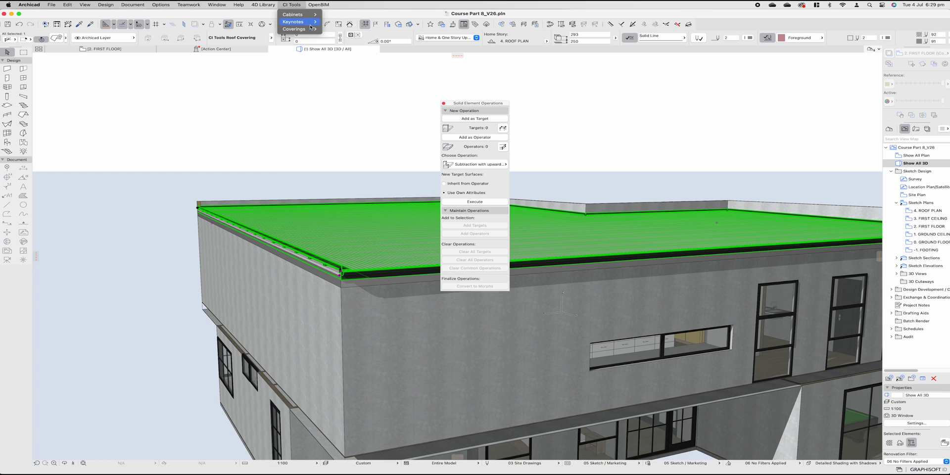
{"action": "mouse_move", "coordinate": [309, 29]}
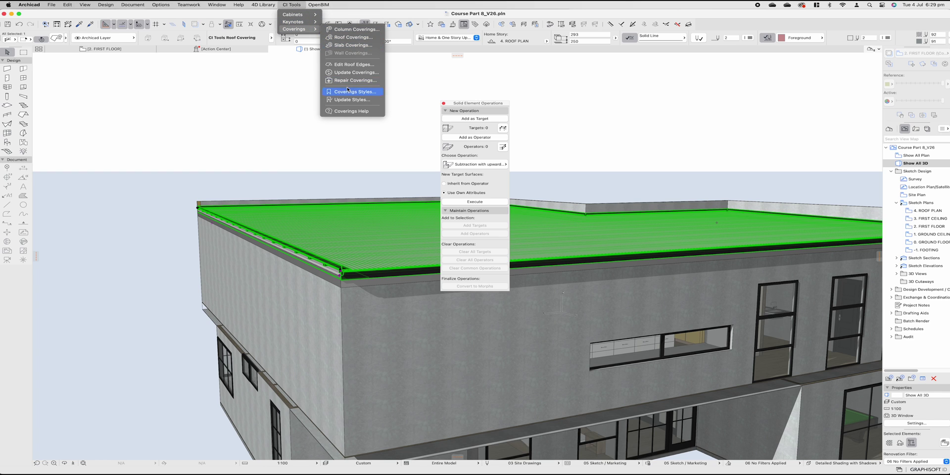
{"action": "left_click", "coordinate": [365, 65]}
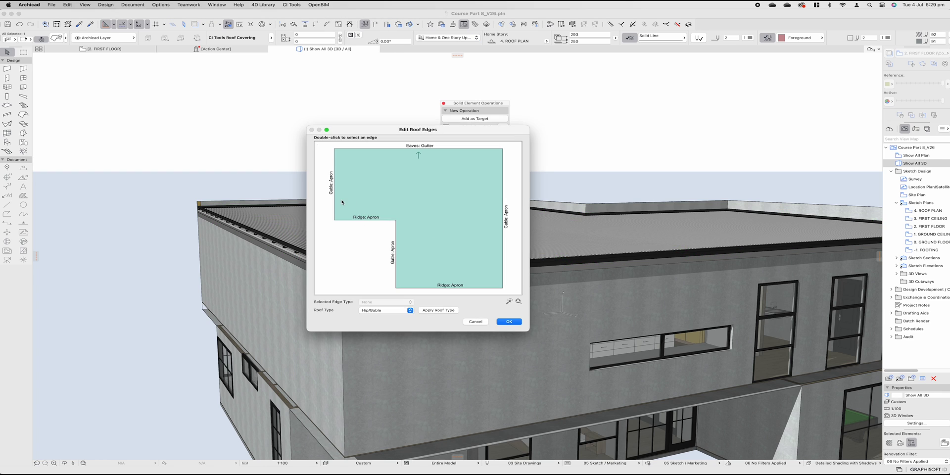
{"action": "double_click", "coordinate": [335, 203]}
{"action": "left_click", "coordinate": [378, 303]}
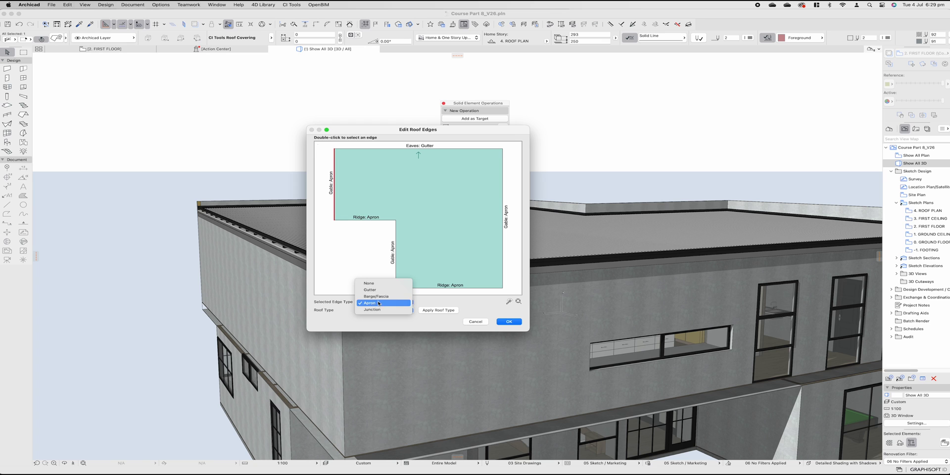
{"action": "left_click", "coordinate": [378, 296]}
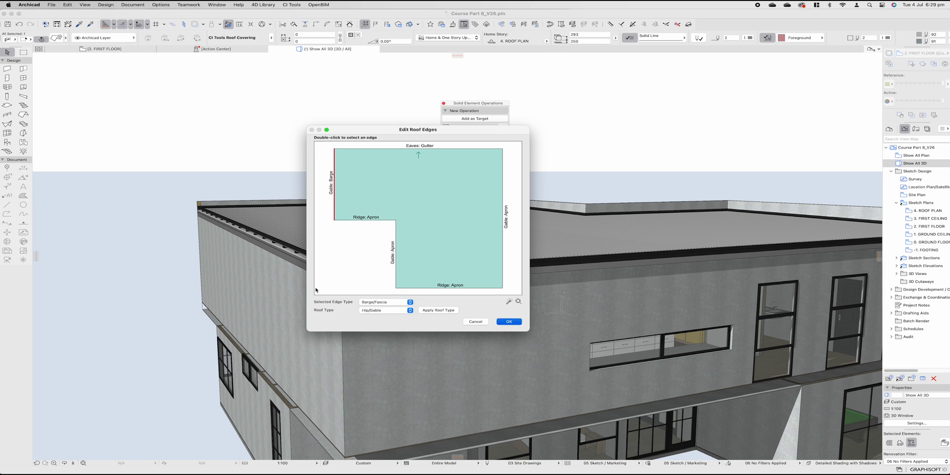
{"action": "key", "text": "Escape"}
{"action": "scroll", "coordinate": [314, 271], "scroll_direction": "up", "scroll_amount": 3}
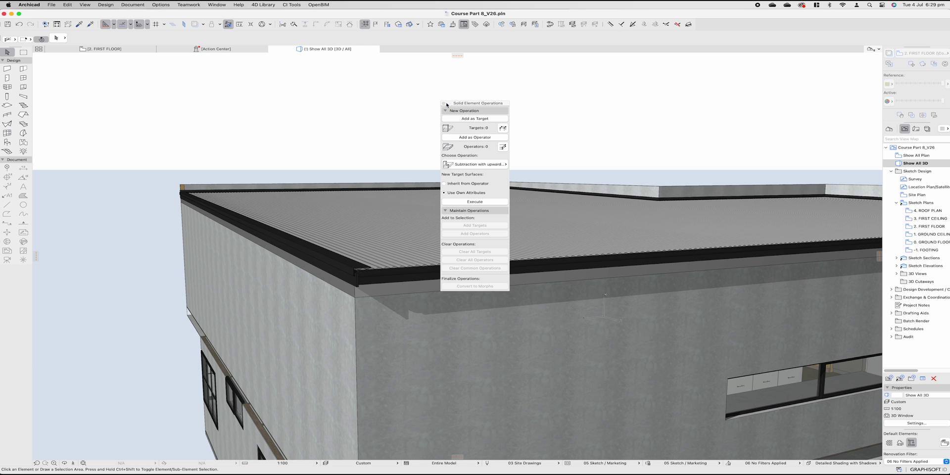
{"action": "left_click", "coordinate": [444, 103]}
Examine the barge, gutter and remaining parapet junctions around the roof from several sides of the house
{"action": "scroll", "coordinate": [371, 259], "scroll_direction": "up", "scroll_amount": 2}
{"action": "middle_click_drag", "start_coordinate": [371, 260], "coordinate": [313, 287], "text": "shift"}
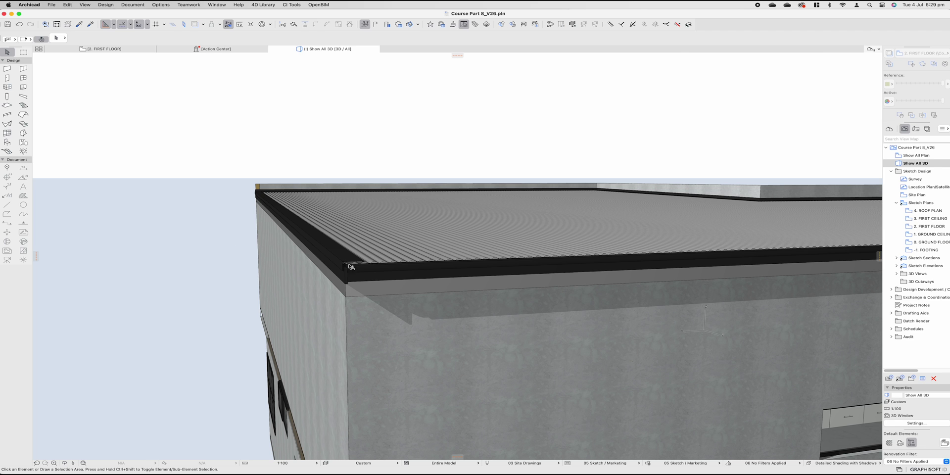
{"action": "middle_click_drag", "start_coordinate": [350, 266], "coordinate": [503, 284], "text": "shift"}
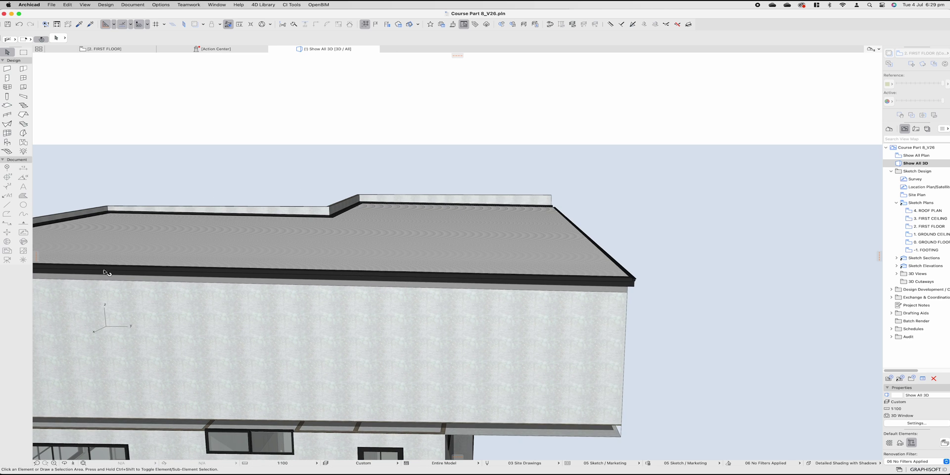
{"action": "middle_click_drag", "start_coordinate": [105, 272], "coordinate": [555, 271], "text": "shift"}
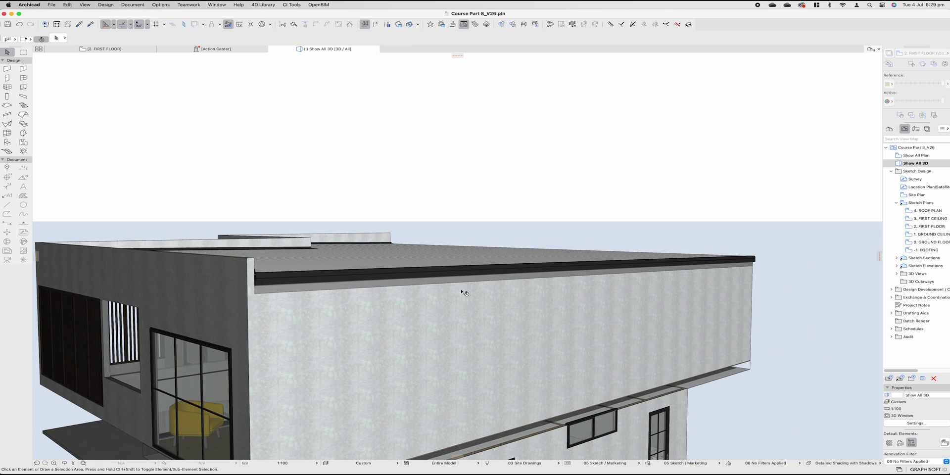
{"action": "middle_click_drag", "start_coordinate": [462, 292], "coordinate": [175, 271], "text": "shift"}
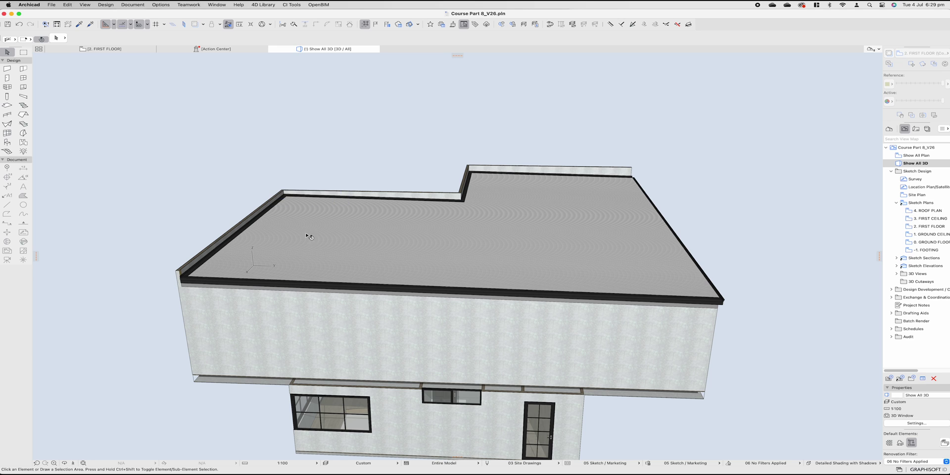
{"action": "middle_click_drag", "start_coordinate": [458, 259], "coordinate": [351, 226], "text": "shift"}
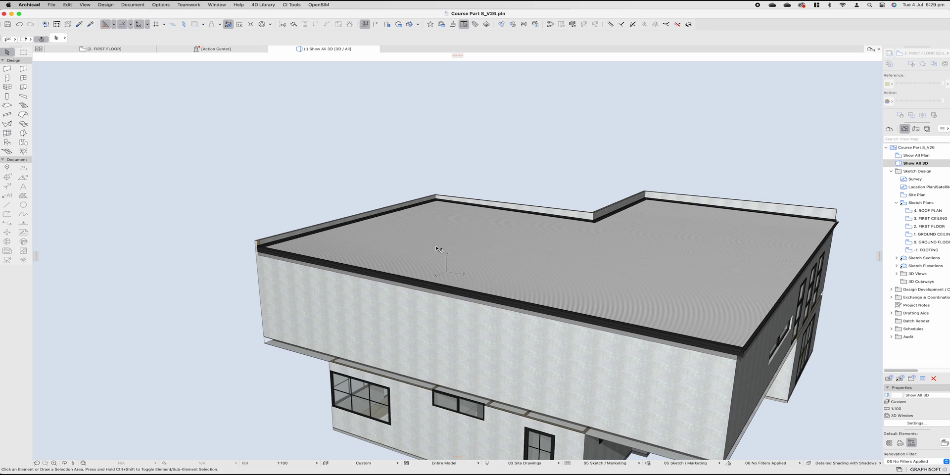
{"action": "middle_click_drag", "start_coordinate": [438, 249], "coordinate": [302, 234], "text": "shift"}
{"action": "middle_click_drag", "start_coordinate": [413, 283], "coordinate": [359, 222], "text": "shift"}
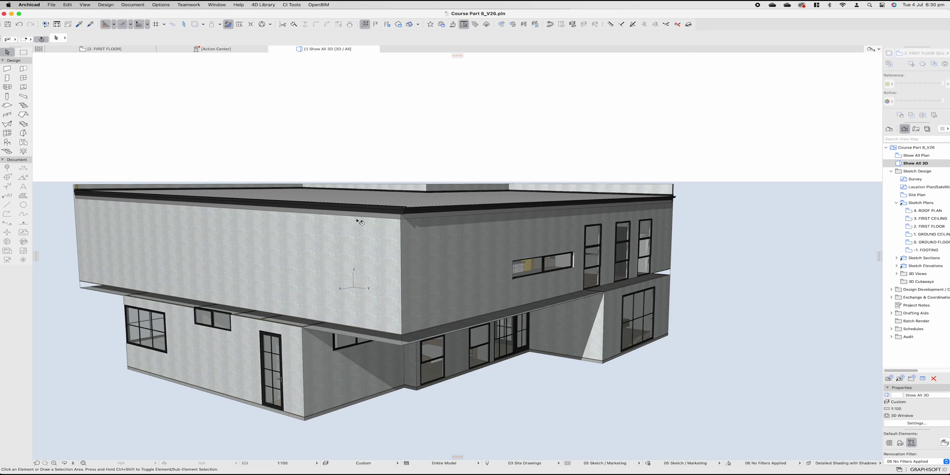
{"action": "scroll", "coordinate": [371, 255], "scroll_direction": "down", "scroll_amount": 8}
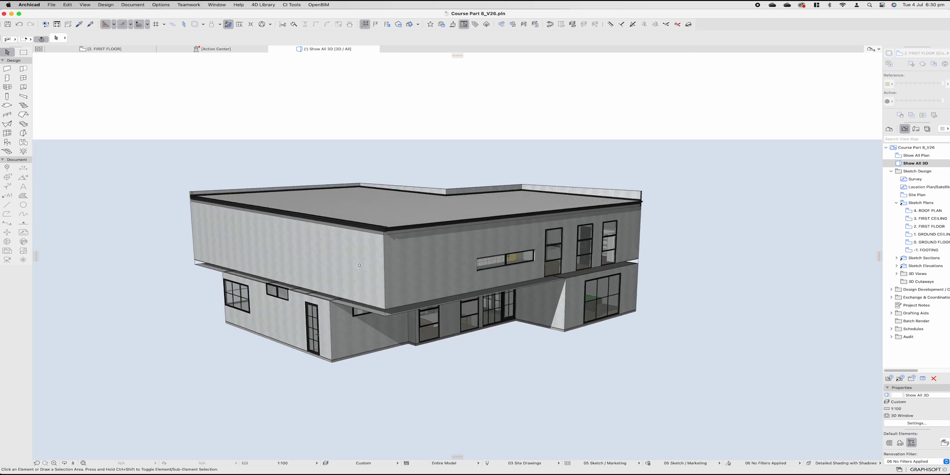
{"action": "middle_click_drag", "start_coordinate": [360, 266], "coordinate": [347, 290], "text": "shift"}
{"action": "scroll", "coordinate": [373, 290], "scroll_direction": "up", "scroll_amount": 4}
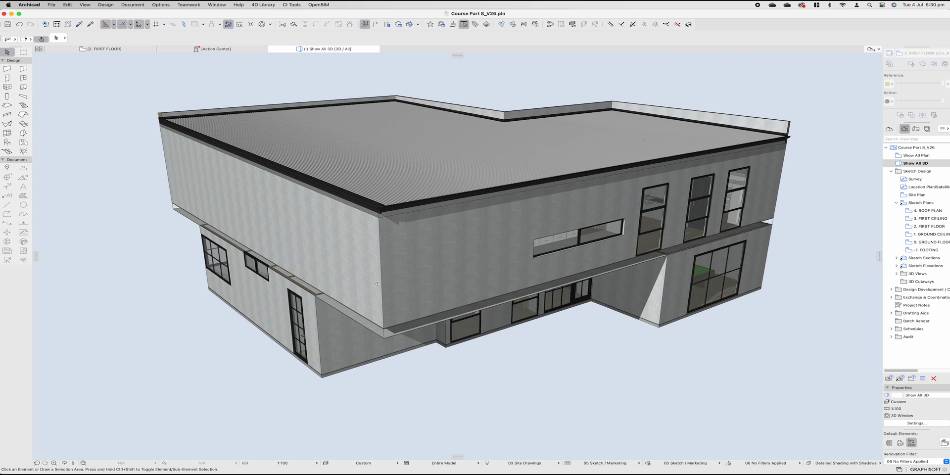
{"action": "middle_click_drag", "start_coordinate": [257, 312], "coordinate": [410, 267], "text": "shift"}
Delete the roof covering with its gutter and flashings from the single-plane roof
{"action": "left_click", "coordinate": [501, 245]}
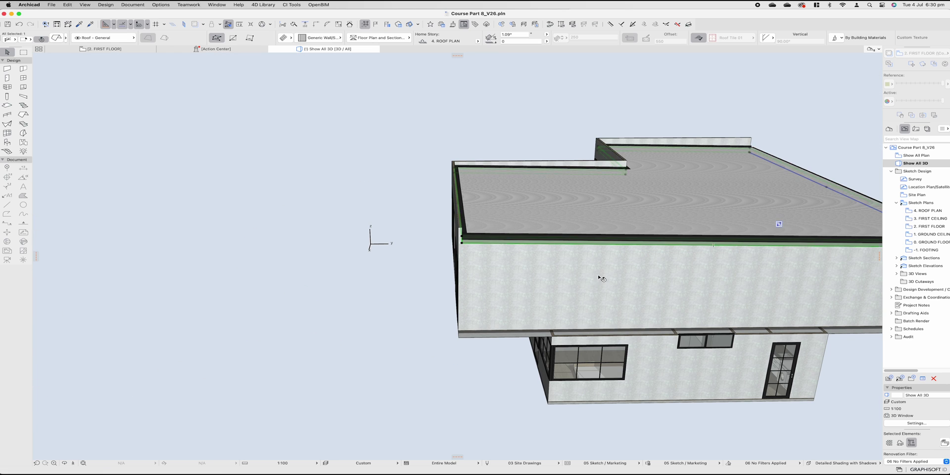
{"action": "middle_click_drag", "start_coordinate": [600, 275], "coordinate": [488, 125], "text": "shift"}
{"action": "left_click", "coordinate": [488, 125]}
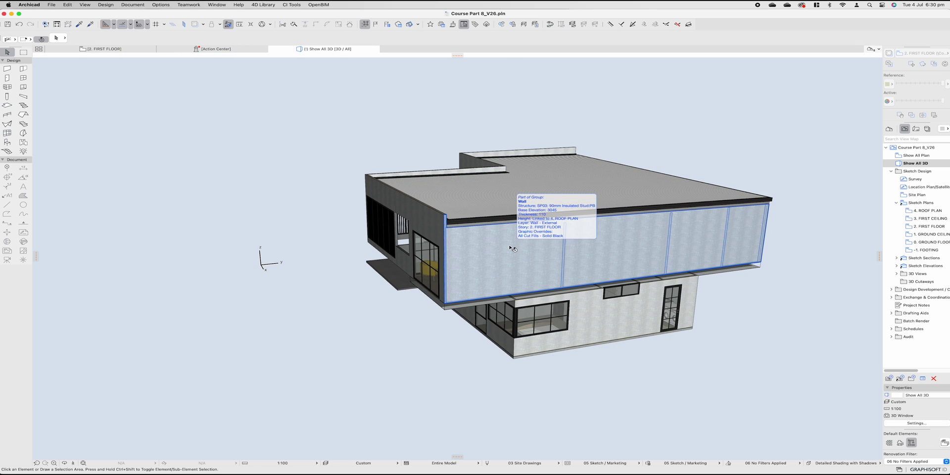
{"action": "left_click", "coordinate": [518, 202]}
{"action": "key", "text": "Delete"}
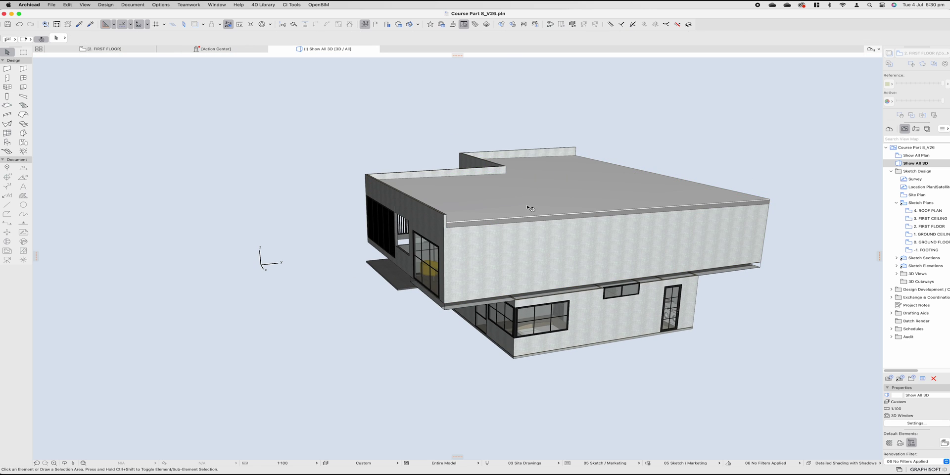
Set the single-plane roof's pitch to 0° to make it flat
{"action": "middle_click_drag", "start_coordinate": [528, 208], "coordinate": [410, 218], "text": "shift"}
{"action": "left_click", "coordinate": [410, 219]}
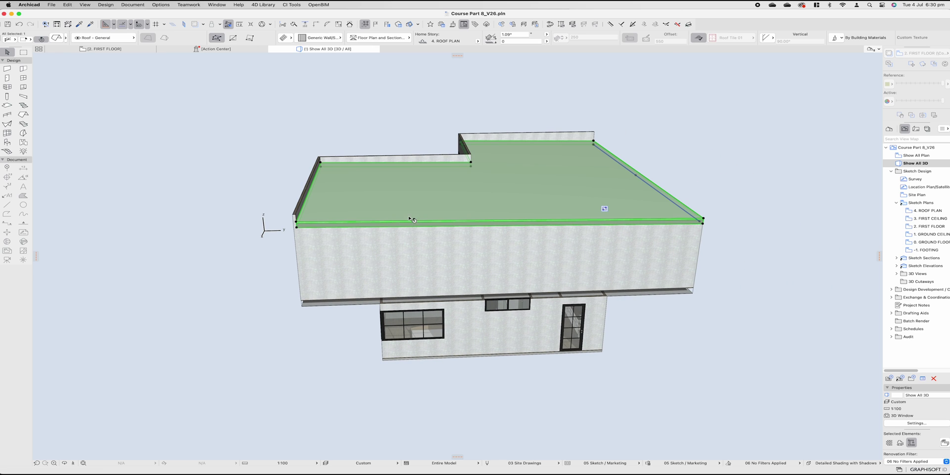
{"action": "left_click", "coordinate": [514, 35]}
{"action": "type", "text": "0"}
{"action": "key", "text": "Return"}
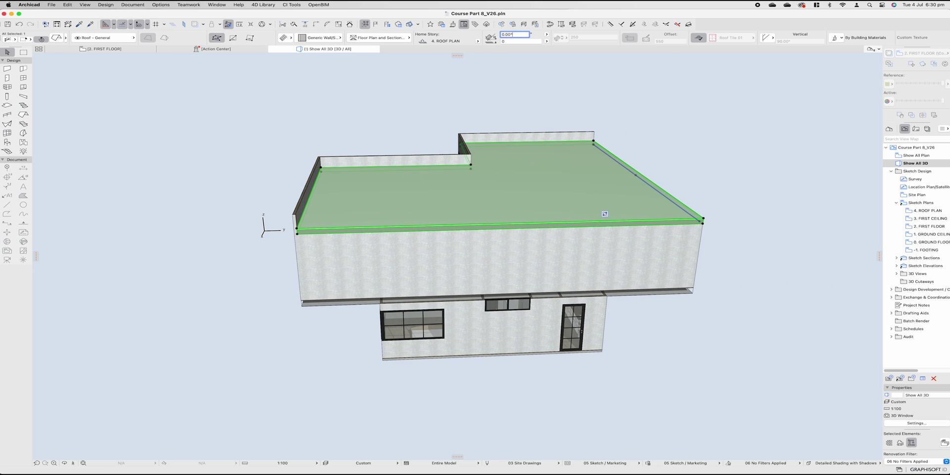
{"action": "key", "text": "Escape"}
Examine the flat roof and its junctions with the parapets and trimmed walls from several sides
{"action": "middle_click_drag", "start_coordinate": [605, 213], "coordinate": [340, 253], "text": "shift"}
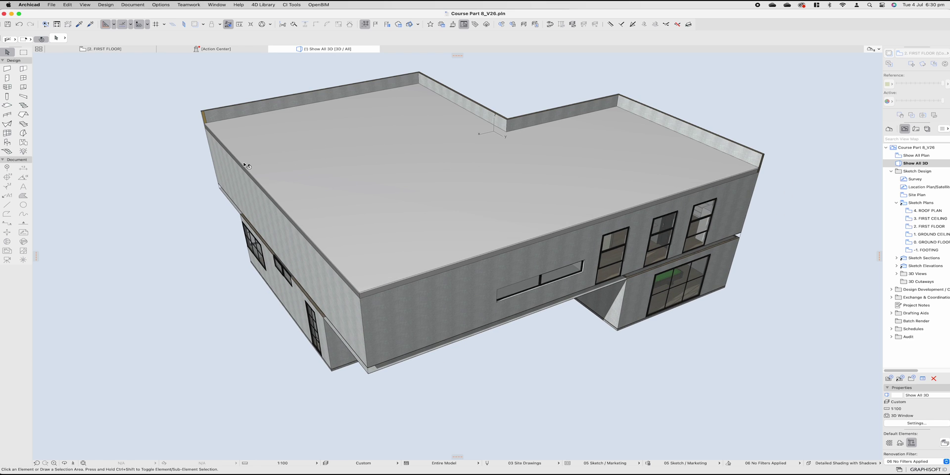
{"action": "left_click", "coordinate": [448, 156]}
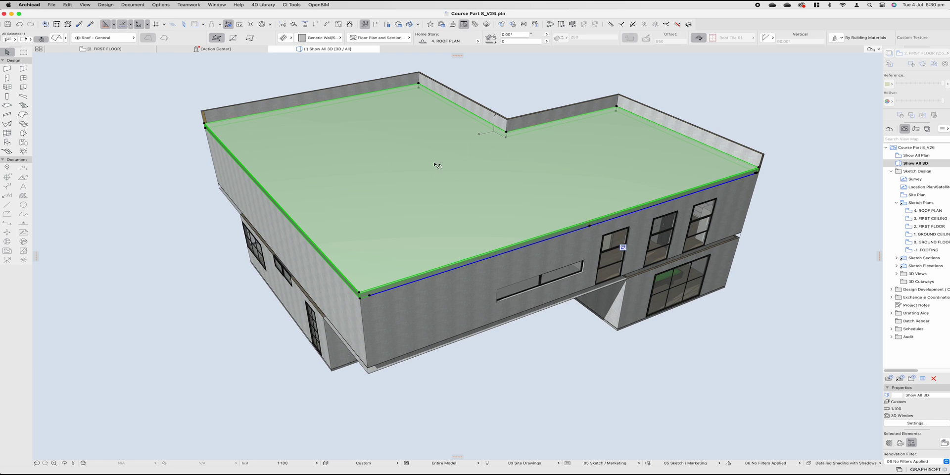
{"action": "middle_click_drag", "start_coordinate": [334, 194], "coordinate": [249, 191], "text": "shift"}
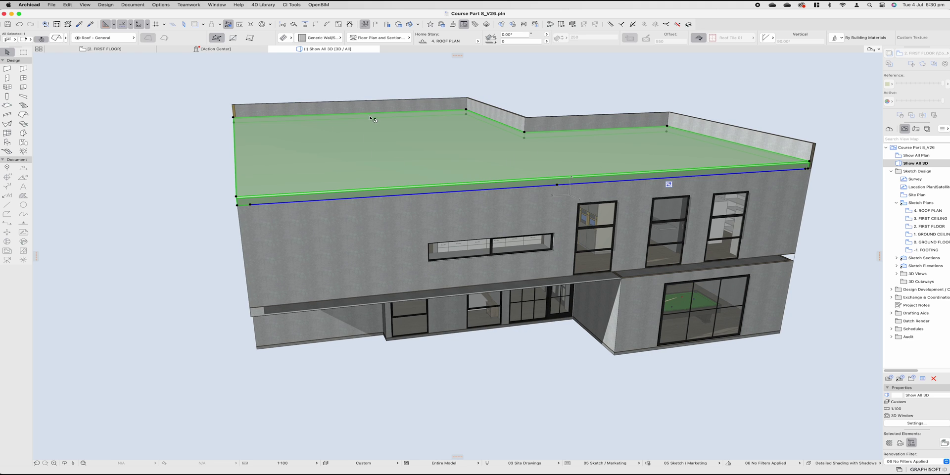
{"action": "middle_click_drag", "start_coordinate": [726, 162], "coordinate": [429, 124], "text": "shift"}
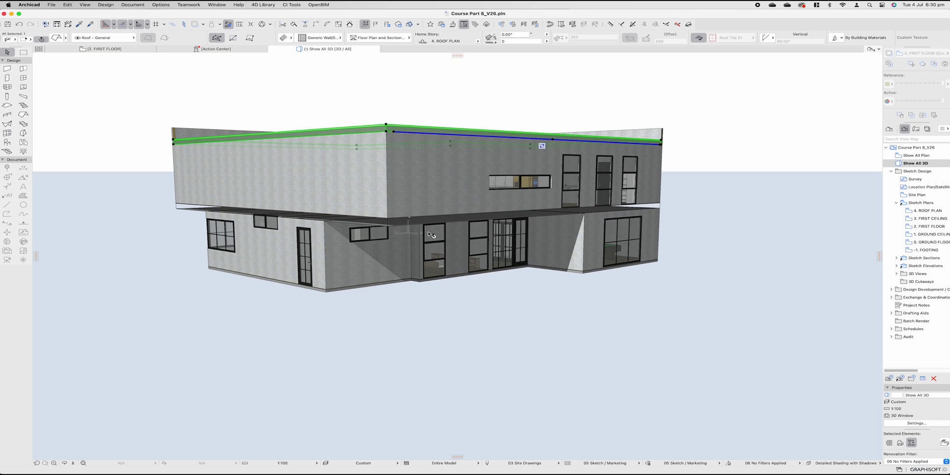
{"action": "middle_click_drag", "start_coordinate": [241, 170], "coordinate": [403, 190], "text": "shift"}
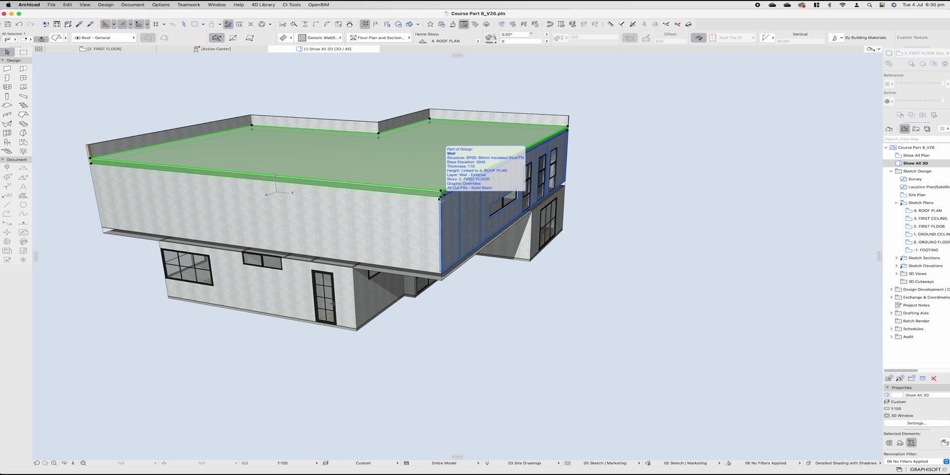
{"action": "middle_click_drag", "start_coordinate": [440, 199], "coordinate": [389, 251], "text": "shift"}
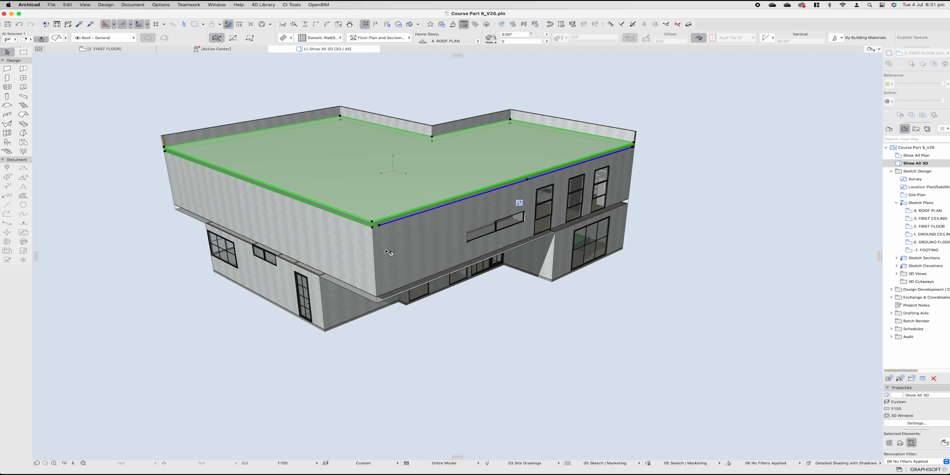
Offset the flat roof's edge above the wall without a parapet outward to form an overhang past the wall
{"action": "middle_click_drag", "start_coordinate": [392, 212], "coordinate": [428, 168], "text": "shift"}
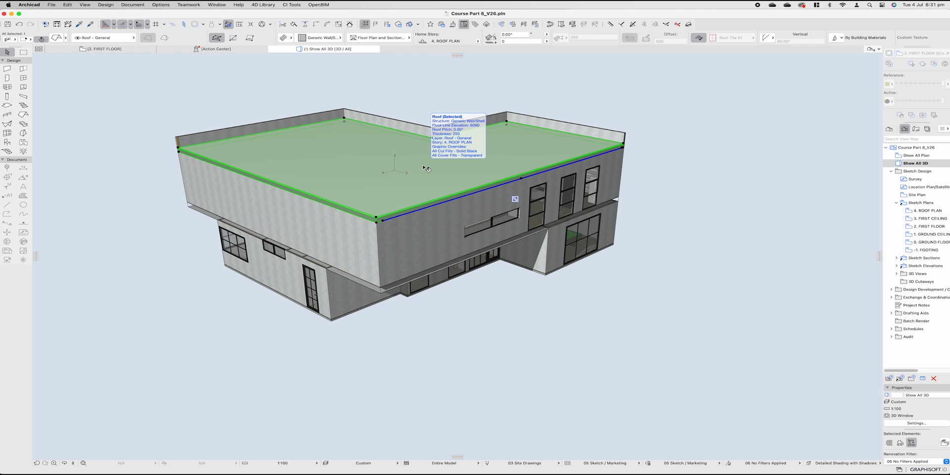
{"action": "middle_click_drag", "start_coordinate": [425, 168], "coordinate": [430, 189], "text": "shift"}
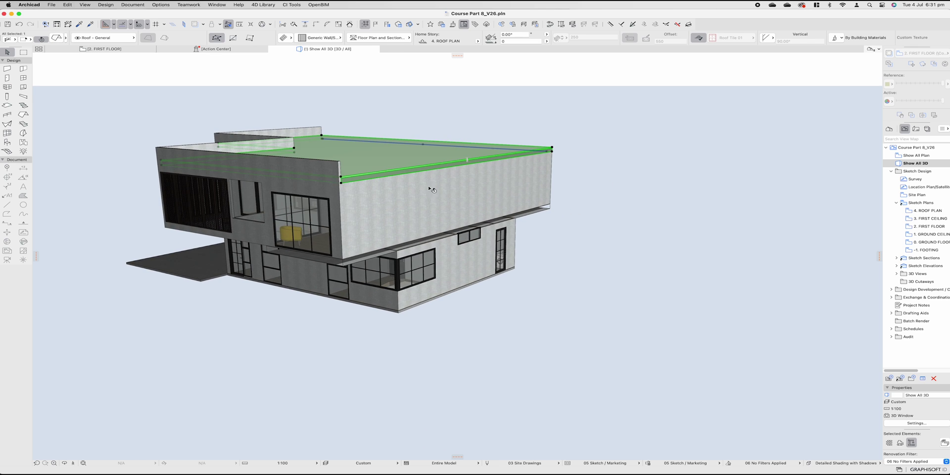
{"action": "middle_click_drag", "start_coordinate": [413, 236], "coordinate": [465, 201], "text": "shift"}
{"action": "middle_click_drag", "start_coordinate": [408, 187], "coordinate": [377, 232], "text": "shift"}
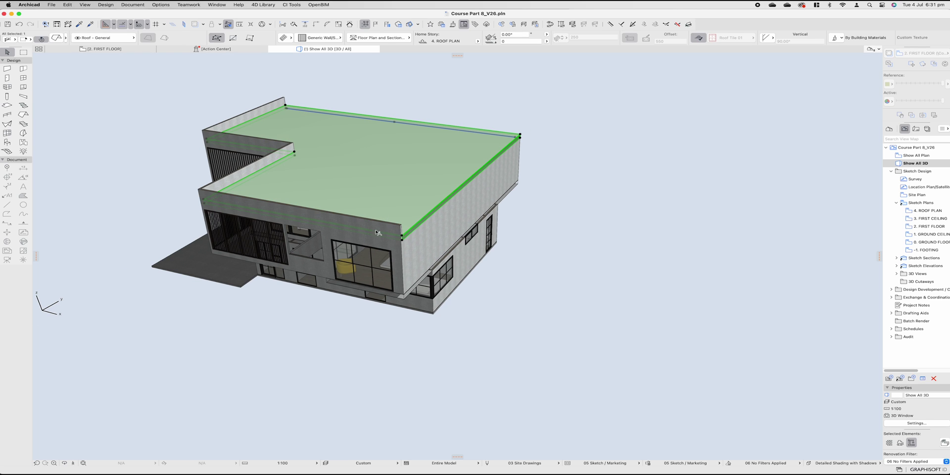
{"action": "left_click", "coordinate": [420, 225]}
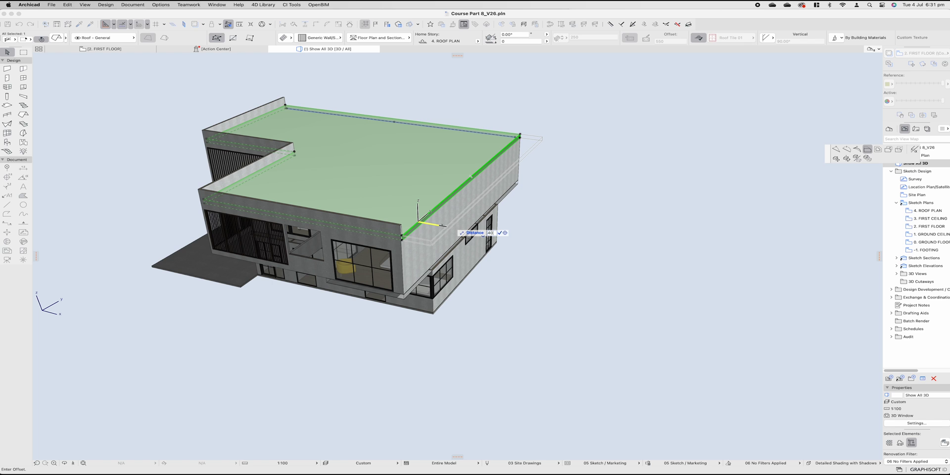
{"action": "key", "text": "Return"}
{"action": "middle_click_drag", "start_coordinate": [443, 226], "coordinate": [471, 196], "text": "shift"}
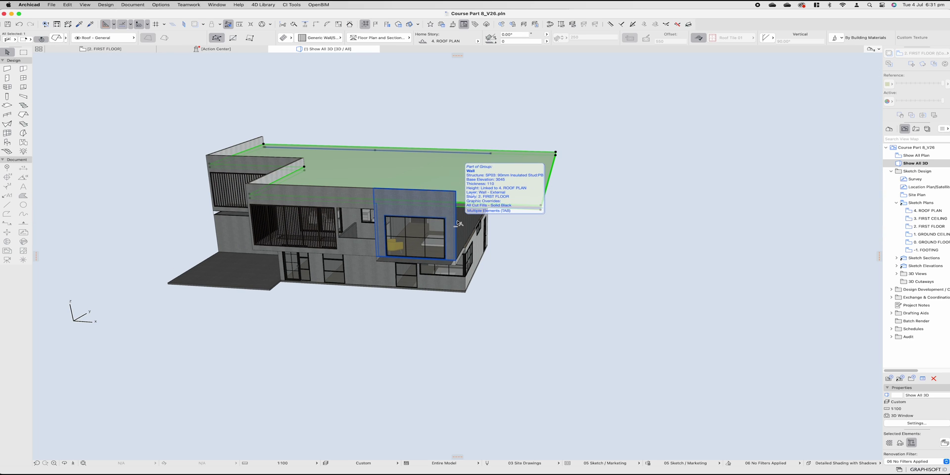
{"action": "scroll", "coordinate": [472, 196], "scroll_direction": "up", "scroll_amount": 2}
{"action": "middle_click_drag", "start_coordinate": [473, 196], "coordinate": [399, 257], "text": "shift"}
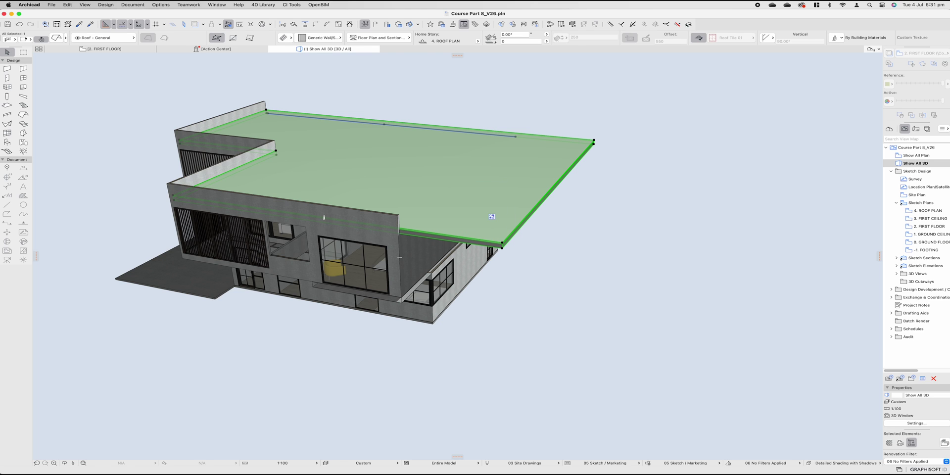
Offset the flat roof's adjacent front edge outward beyond the parapet wall above the balcony
{"action": "left_click", "coordinate": [453, 236]}
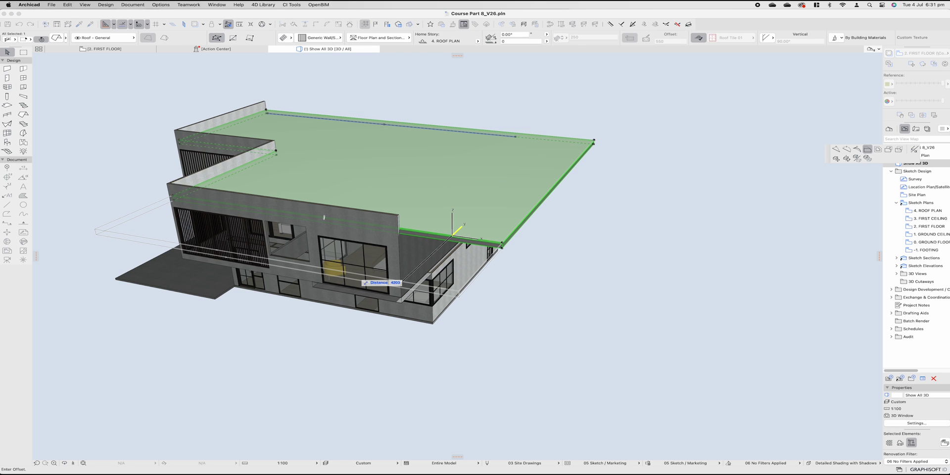
{"action": "key", "text": "Escape"}
{"action": "middle_click_drag", "start_coordinate": [492, 216], "coordinate": [484, 186], "text": "shift"}
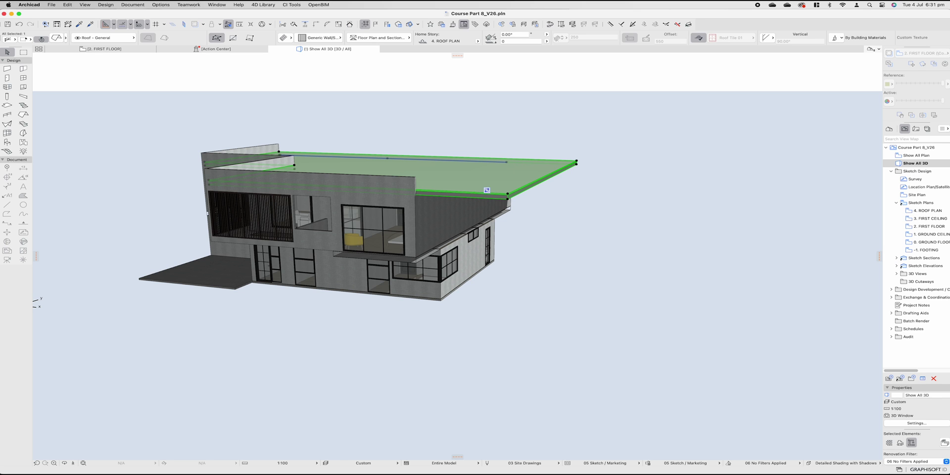
{"action": "middle_click_drag", "start_coordinate": [486, 190], "coordinate": [504, 246], "text": "shift"}
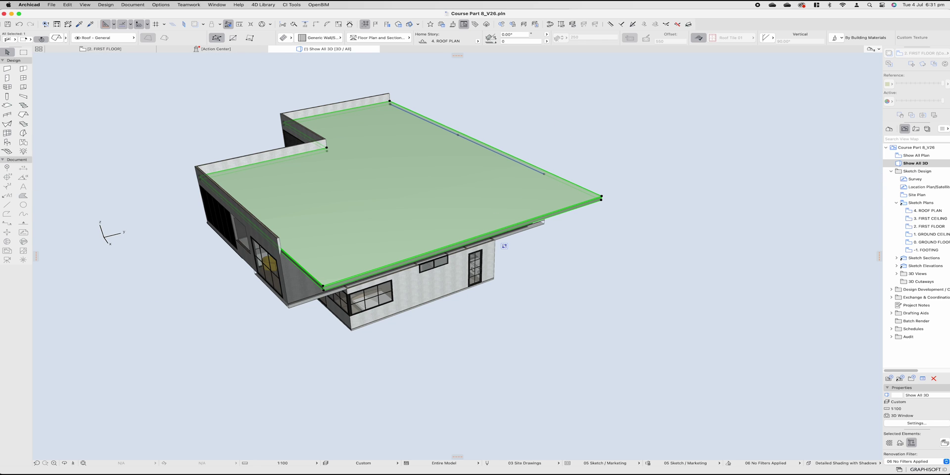
{"action": "left_click", "coordinate": [299, 264]}
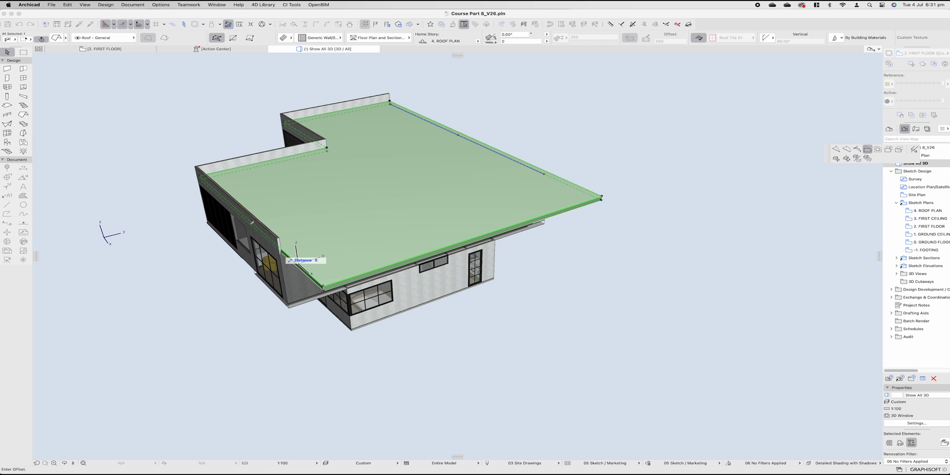
{"action": "left_click", "coordinate": [279, 240]}
{"action": "middle_click_drag", "start_coordinate": [503, 244], "coordinate": [459, 212], "text": "shift"}
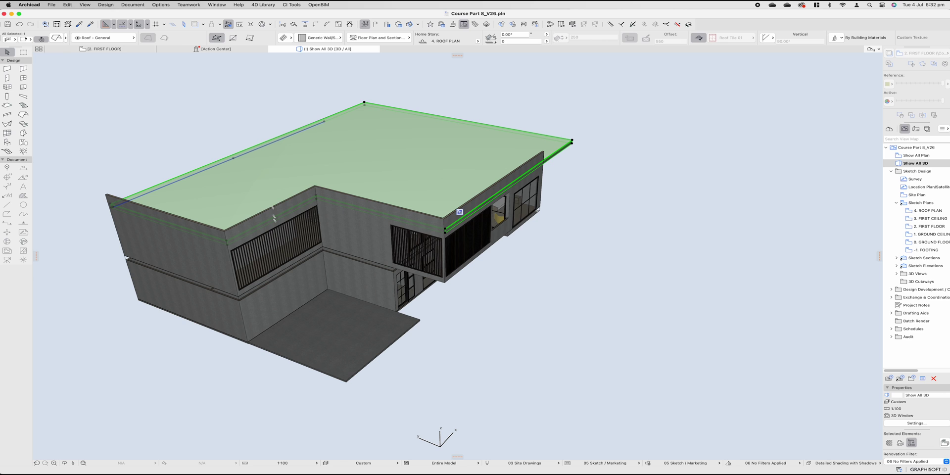
Undo the recent roof edits step by step, back to before the solid operation that trimmed the first-floor wall
{"action": "key", "text": "super+z"}
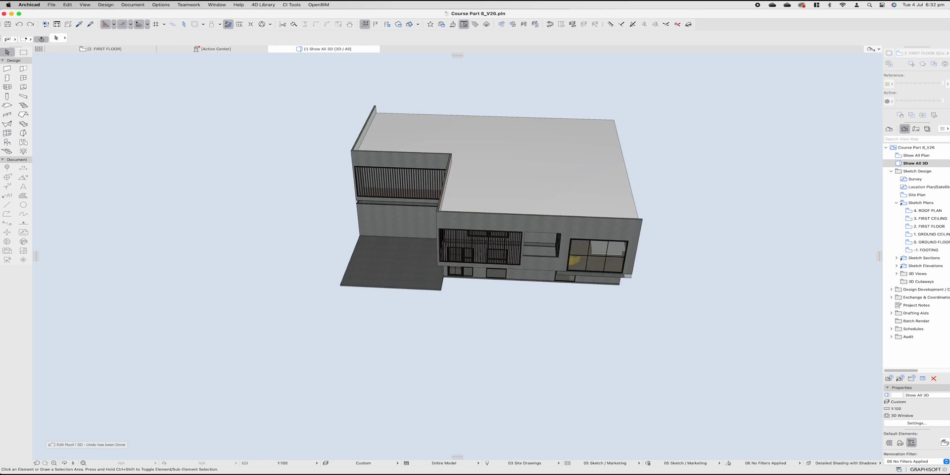
{"action": "middle_click_drag", "start_coordinate": [499, 212], "coordinate": [375, 209], "text": "shift"}
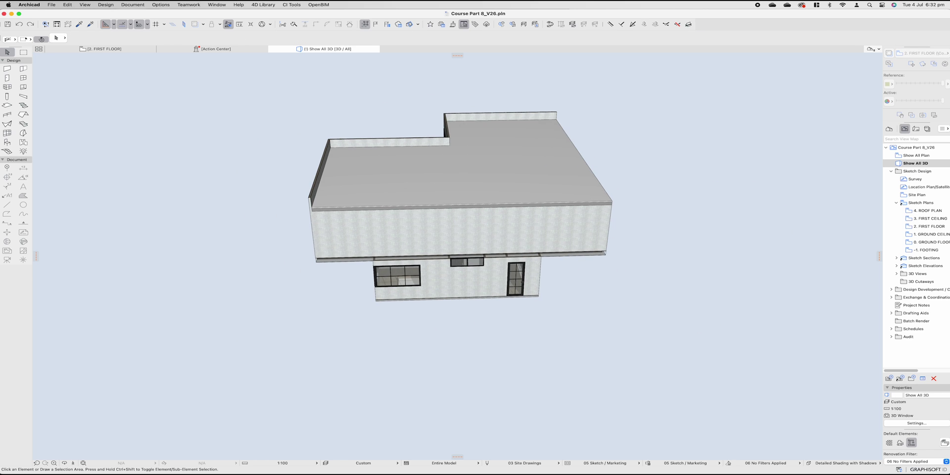
{"action": "key", "text": "super+z"}
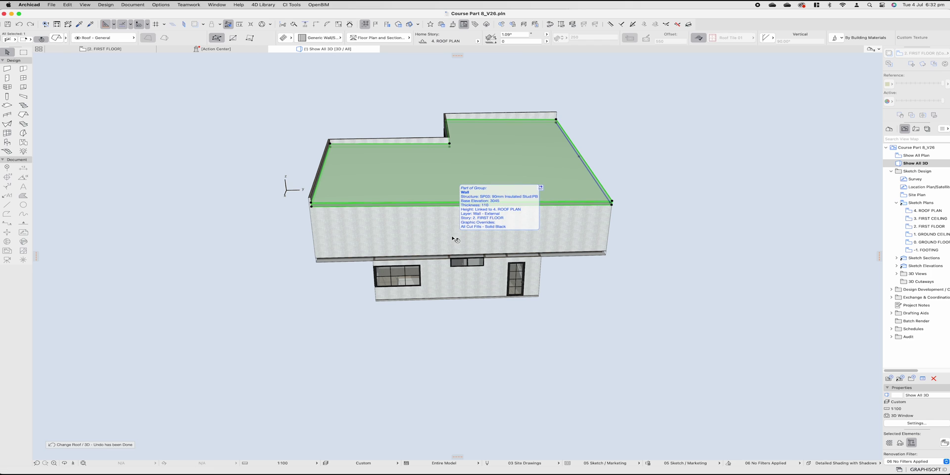
{"action": "key", "text": "super+z"}
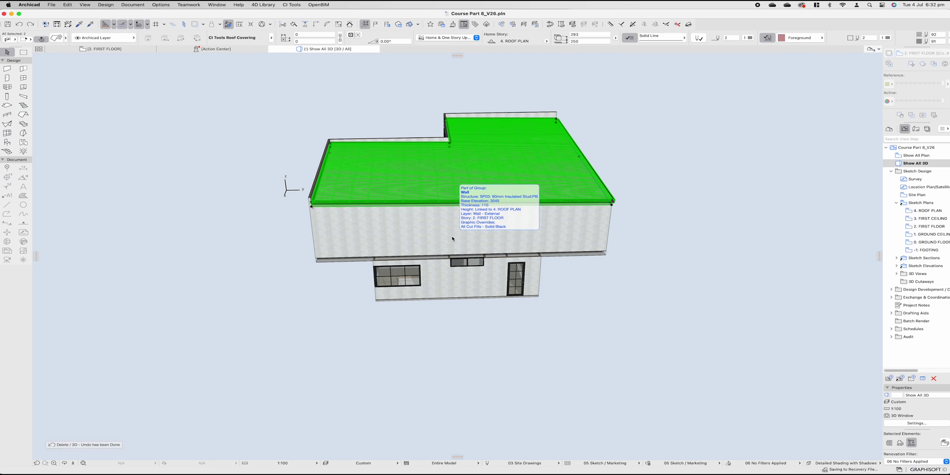
{"action": "key", "text": "super+z"}
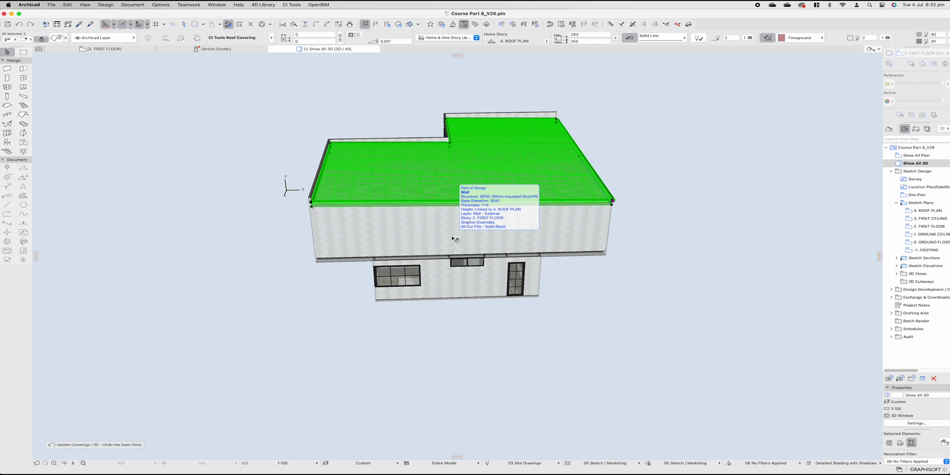
{"action": "key", "text": "super+z"}
{"action": "key", "text": "super+z"}
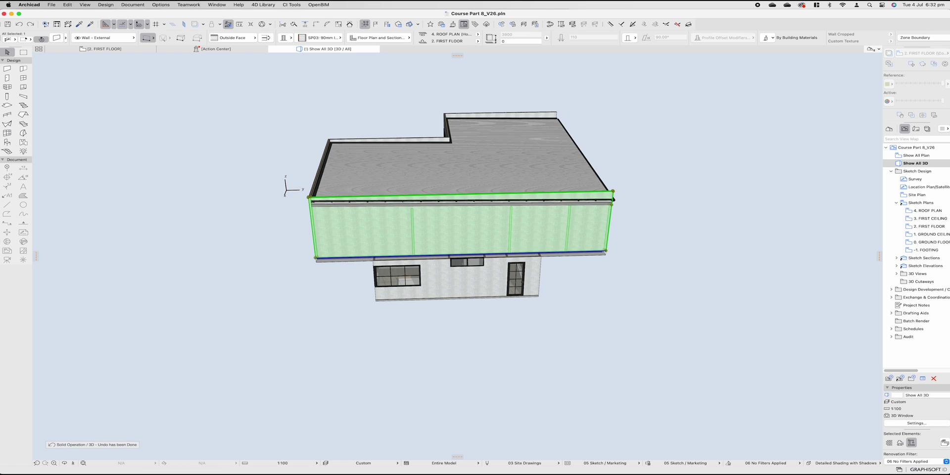
{"action": "key", "text": "super+z"}
Delete the roof covering with its gutter and flashings, keeping the low-pitch roof between the full parapets
{"action": "middle_click_drag", "start_coordinate": [554, 183], "coordinate": [383, 171], "text": "shift"}
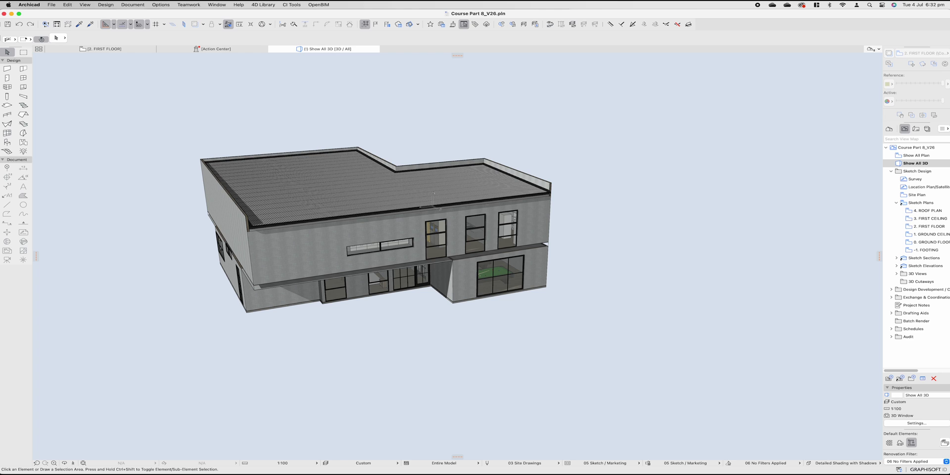
{"action": "left_click", "coordinate": [383, 170]}
{"action": "key", "text": "Delete"}
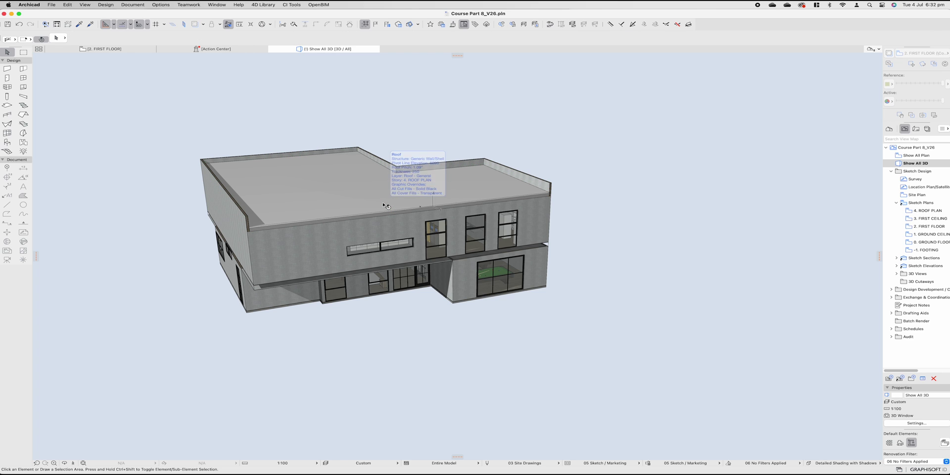
{"action": "middle_click_drag", "start_coordinate": [434, 208], "coordinate": [442, 193], "text": "shift"}
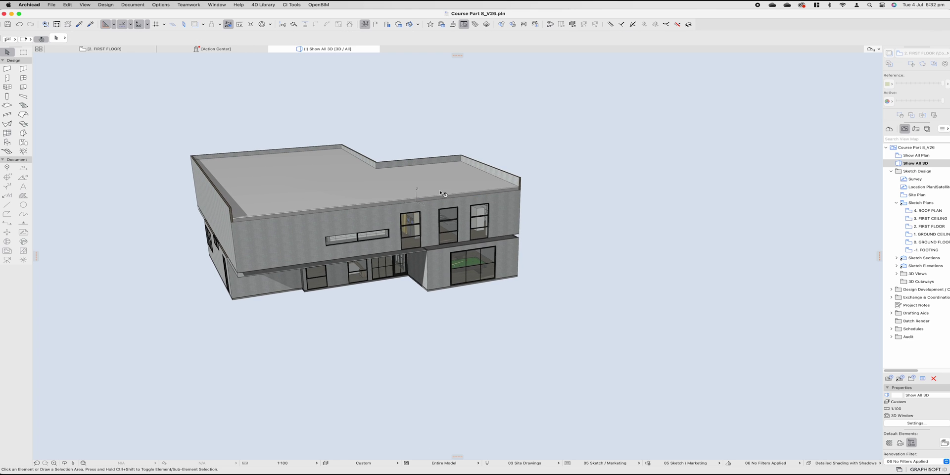